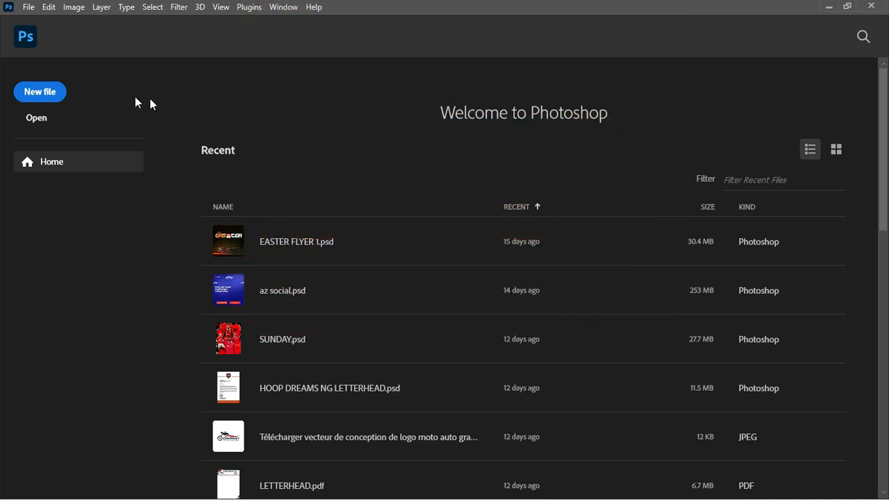
Create a new 1080 x 1350 px document at 300 ppi named "FRIDAY BASH".
{"action": "left_click", "coordinate": [59, 94]}
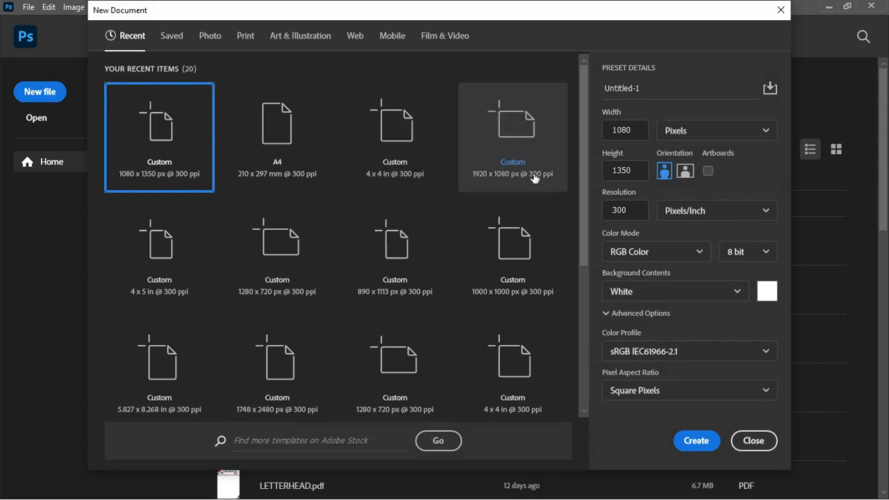
{"action": "left_click", "coordinate": [634, 171]}
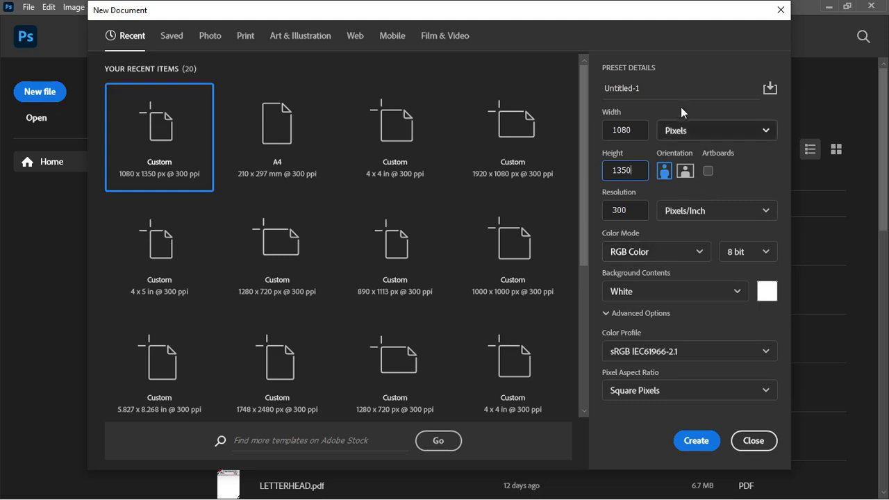
{"action": "left_click", "coordinate": [648, 88]}
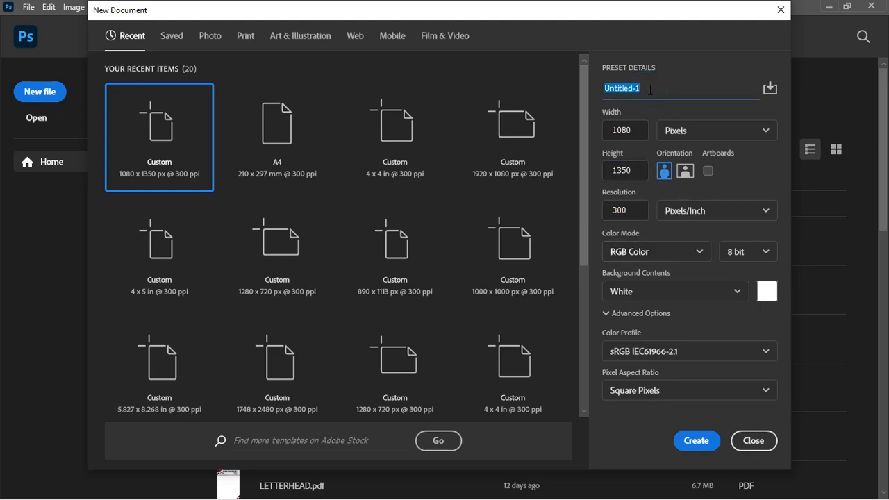
{"action": "type", "text": "FRIDAY BASH"}
{"action": "left_click", "coordinate": [697, 441]}
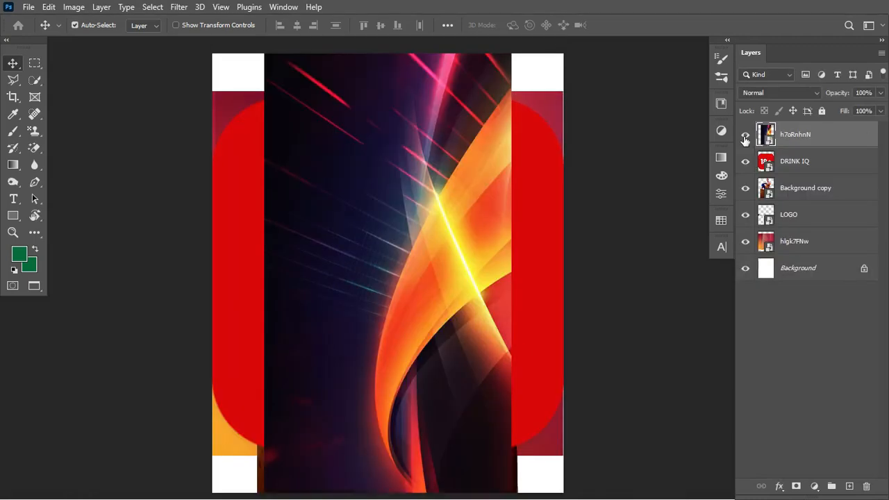
Hide the h7oRnhnN, DRINK IQ, Background copy, LOGO and hlgk7FNw layers, leaving only the white Background visible.
{"action": "left_click", "coordinate": [745, 135]}
{"action": "left_click", "coordinate": [745, 161]}
{"action": "left_click", "coordinate": [745, 187]}
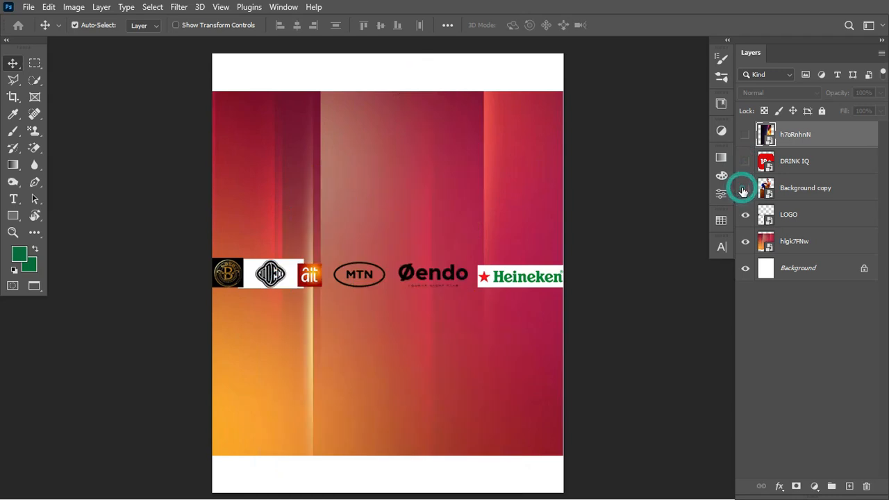
{"action": "left_click", "coordinate": [745, 214]}
{"action": "left_click", "coordinate": [745, 242]}
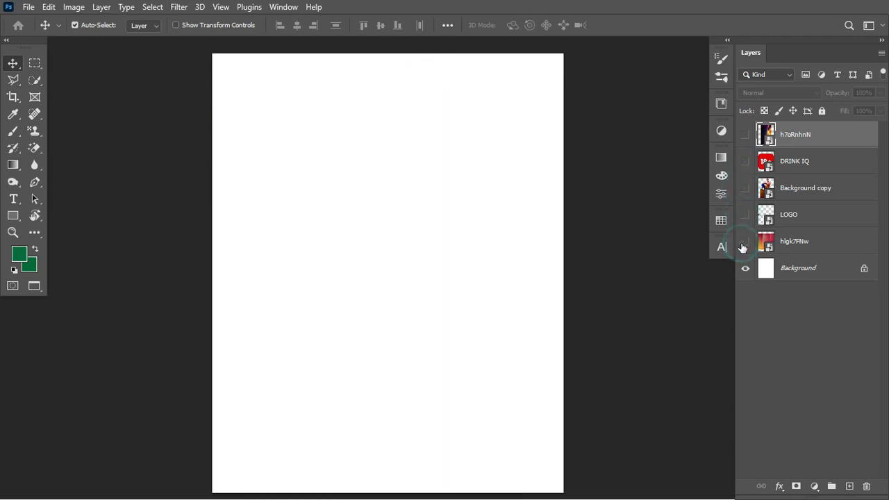
Reorder the h7oRnhnN layer to sit directly above hlgk7FNw and show both layers.
{"action": "left_click_drag", "start_coordinate": [820, 138], "coordinate": [805, 234]}
{"action": "left_click", "coordinate": [745, 214]}
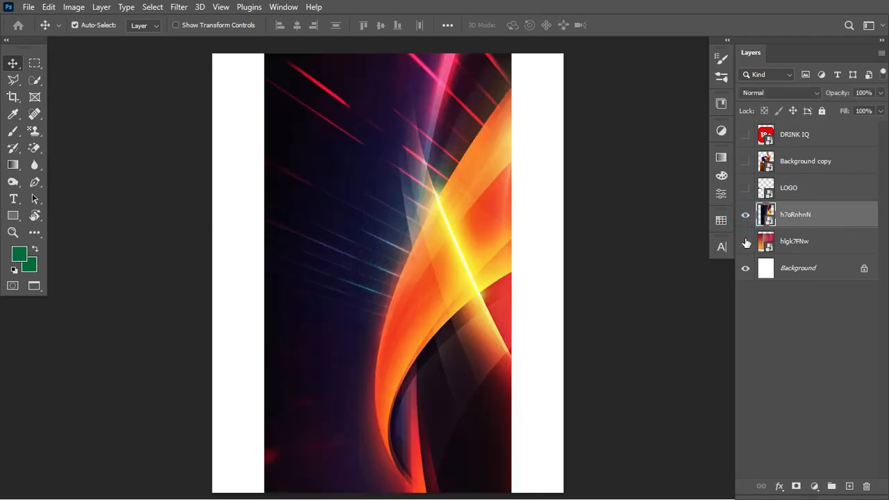
{"action": "left_click", "coordinate": [745, 241]}
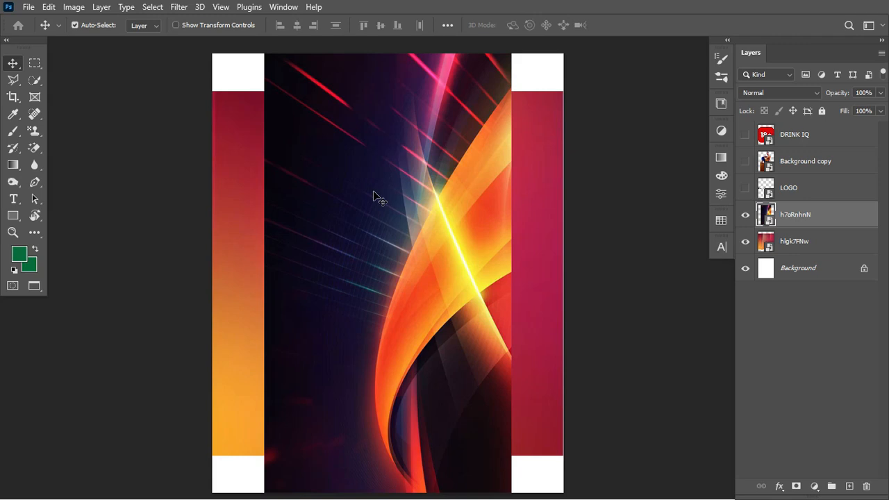
{"action": "left_click", "coordinate": [746, 217]}
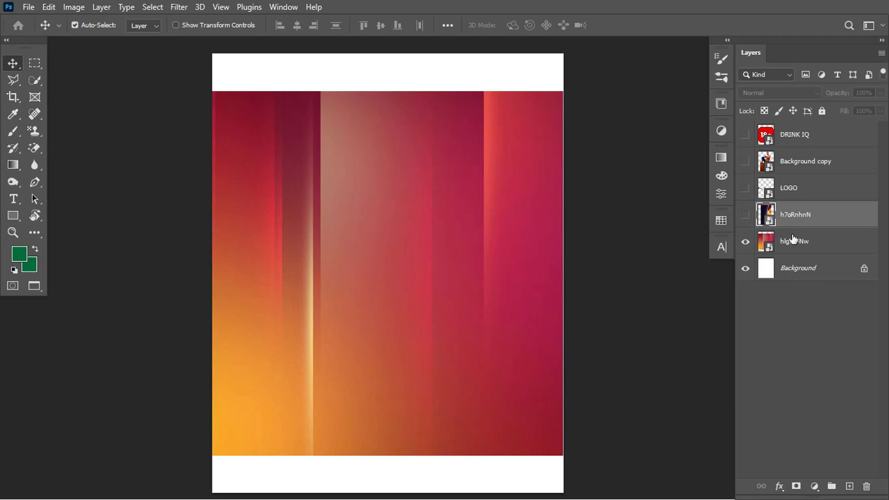
{"action": "left_click", "coordinate": [813, 251]}
{"action": "key", "text": "ctrl"}
{"action": "left_click", "coordinate": [745, 216]}
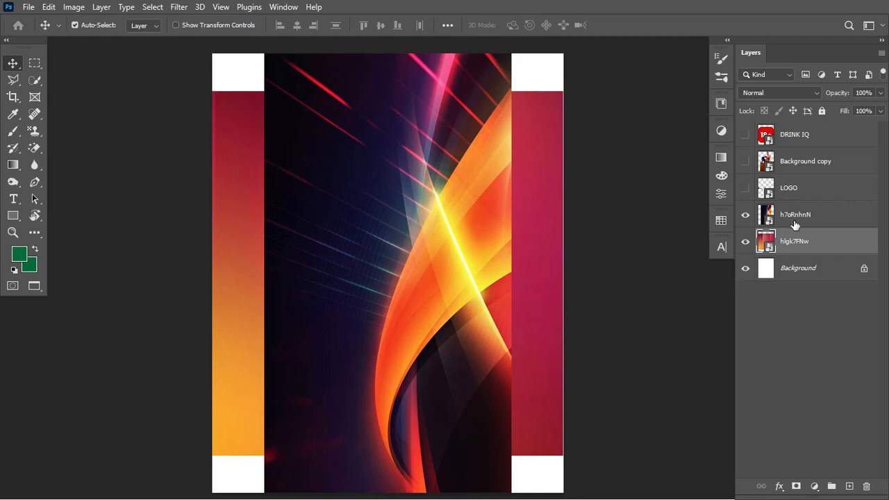
Hide the h7oRnhnN layer and scale hlgk7FNw to 48.65%, centred at X 470 px, so it covers the whole canvas.
{"action": "left_click", "coordinate": [744, 215]}
{"action": "left_click", "coordinate": [844, 246]}
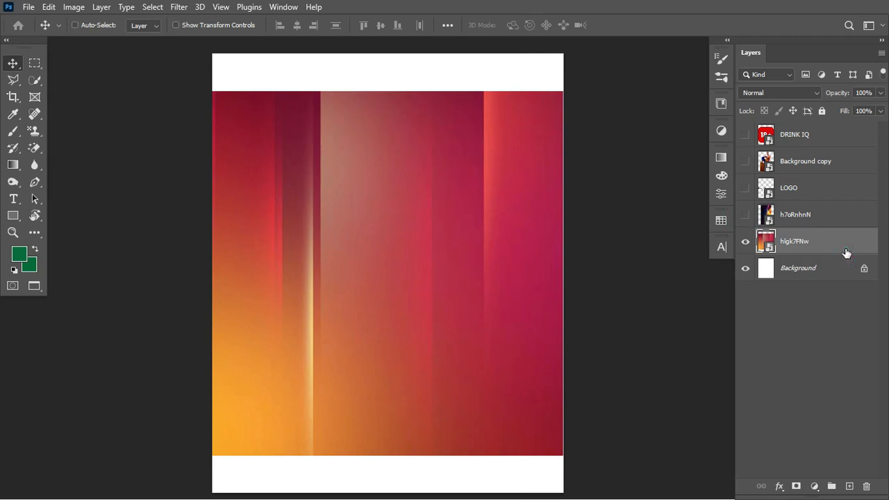
{"action": "key", "text": "ctrl+t"}
{"action": "left_click_drag", "start_coordinate": [562, 272], "coordinate": [573, 316]}
{"action": "left_click_drag", "start_coordinate": [607, 272], "coordinate": [611, 272]}
{"action": "left_click_drag", "start_coordinate": [584, 299], "coordinate": [582, 296]}
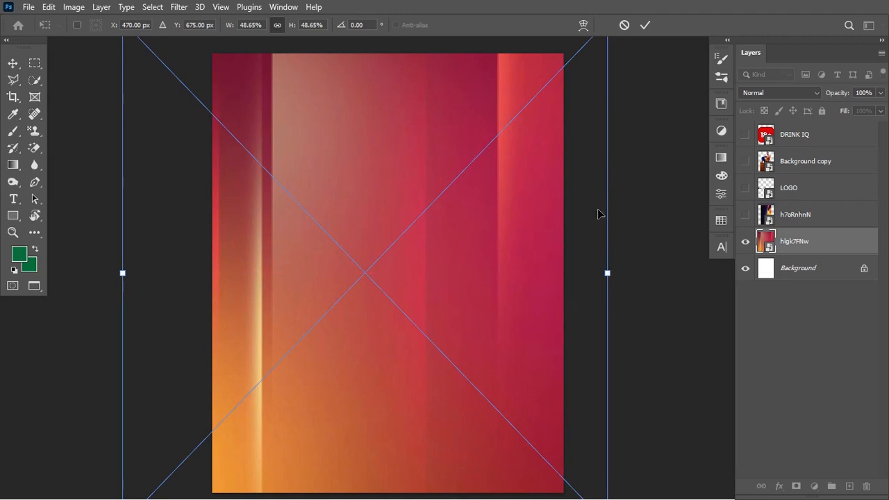
{"action": "left_click", "coordinate": [645, 25]}
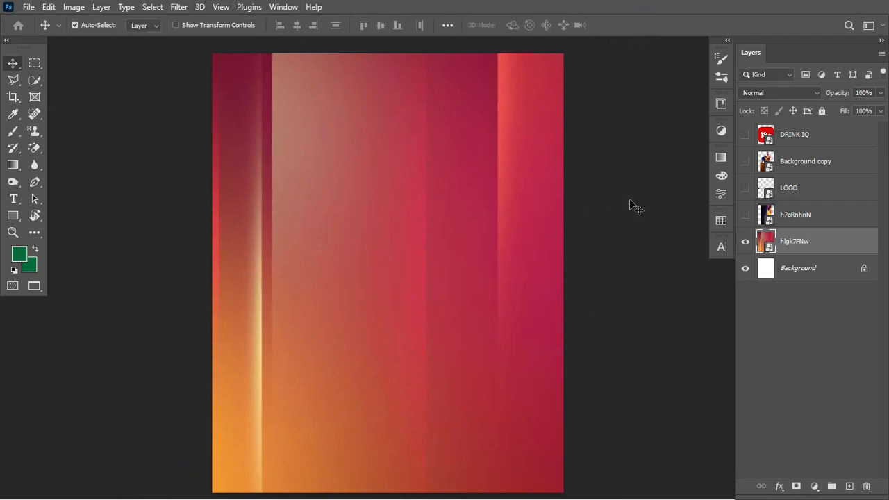
Apply a Gaussian Blur with a 19.4-pixel radius to the hlgk7FNw layer and collapse its smart filter list.
{"action": "left_click", "coordinate": [186, 8]}
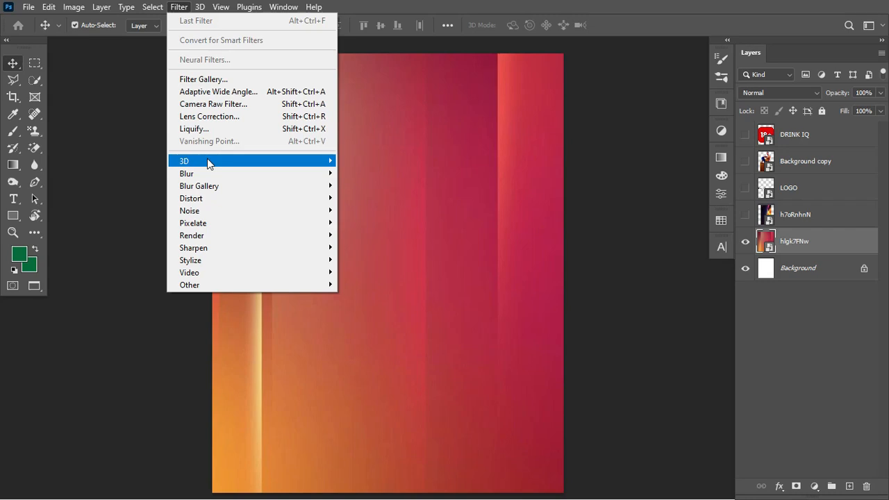
{"action": "mouse_move", "coordinate": [321, 177]}
{"action": "left_click", "coordinate": [384, 223]}
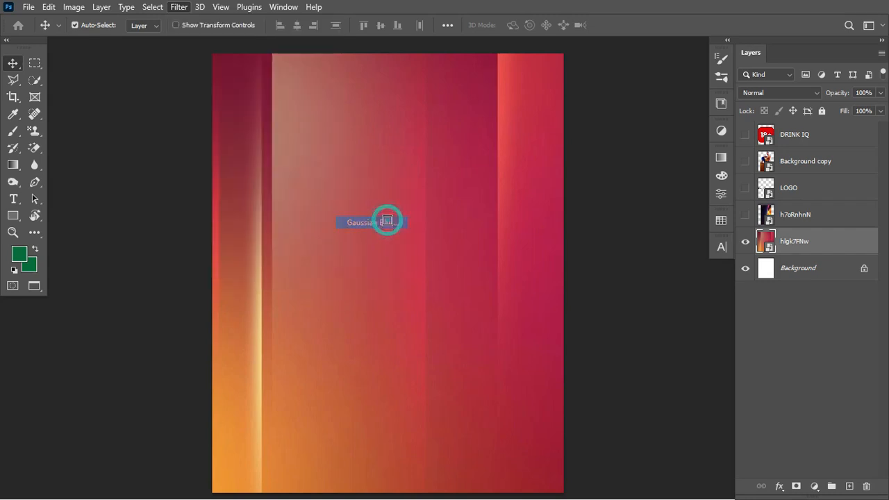
{"action": "left_click_drag", "start_coordinate": [754, 142], "coordinate": [710, 126]}
{"action": "left_click_drag", "start_coordinate": [638, 321], "coordinate": [634, 322]}
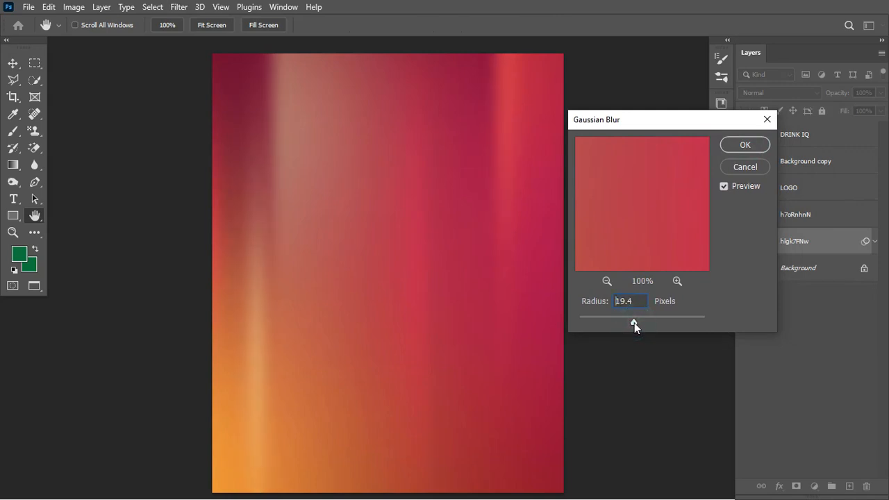
{"action": "left_click", "coordinate": [744, 147]}
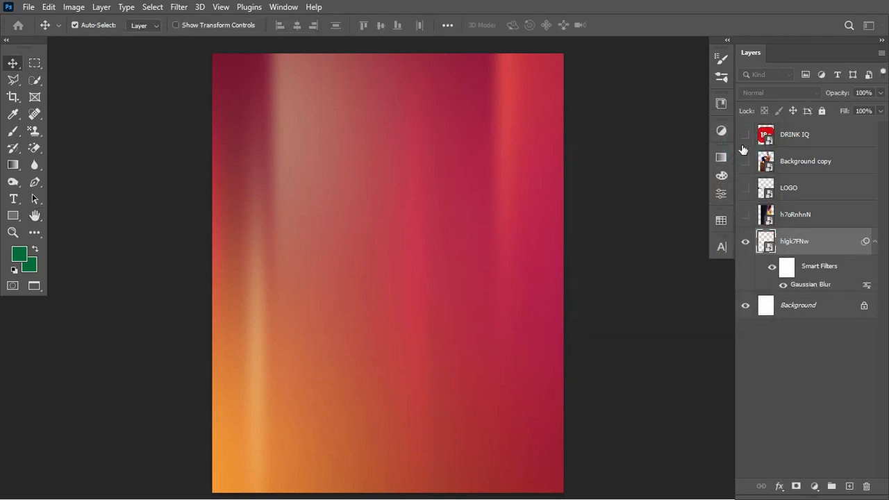
{"action": "left_click", "coordinate": [873, 241]}
Show the h7oRnhnN layer and move it horizontally to X 714 px, slightly past the canvas's right edge.
{"action": "left_click", "coordinate": [745, 215]}
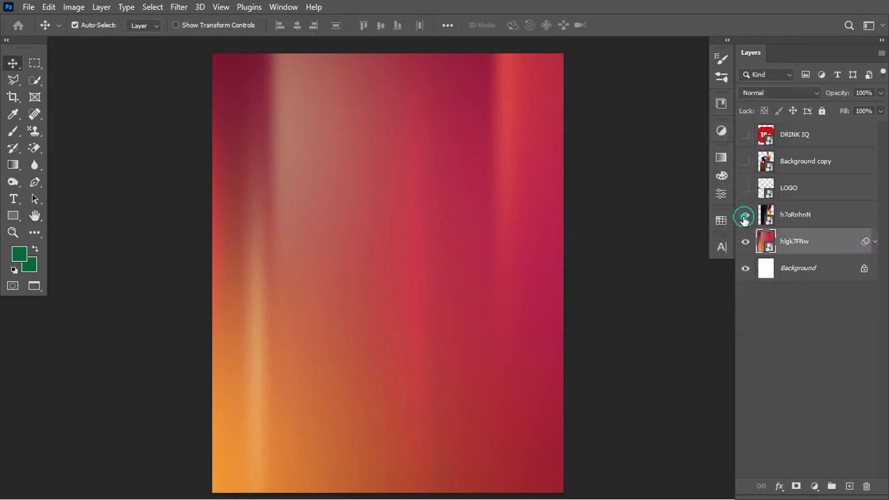
{"action": "left_click", "coordinate": [810, 215]}
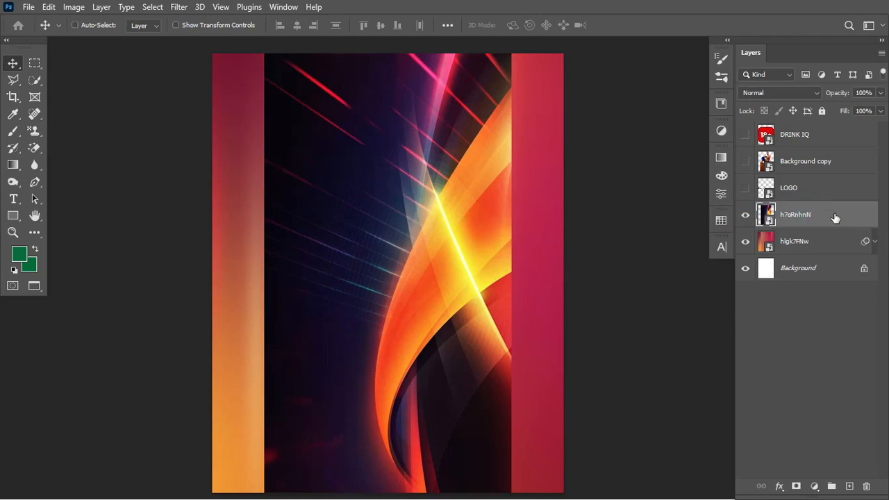
{"action": "key", "text": "ctrl+t"}
{"action": "left_click_drag", "start_coordinate": [456, 256], "coordinate": [510, 256]}
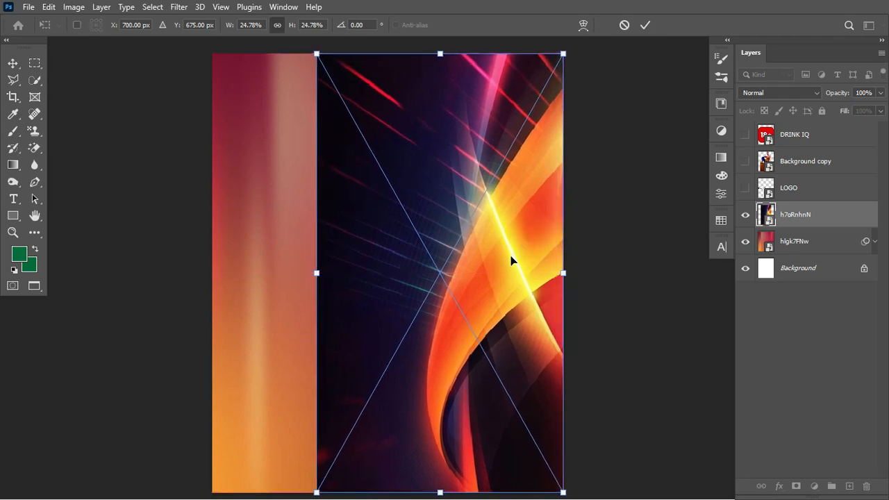
{"action": "key", "text": "Right"}
{"action": "key", "text": "Right"}
{"action": "key", "text": "Right"}
{"action": "key", "text": "Right"}
{"action": "key", "text": "Right"}
{"action": "key", "text": "Right"}
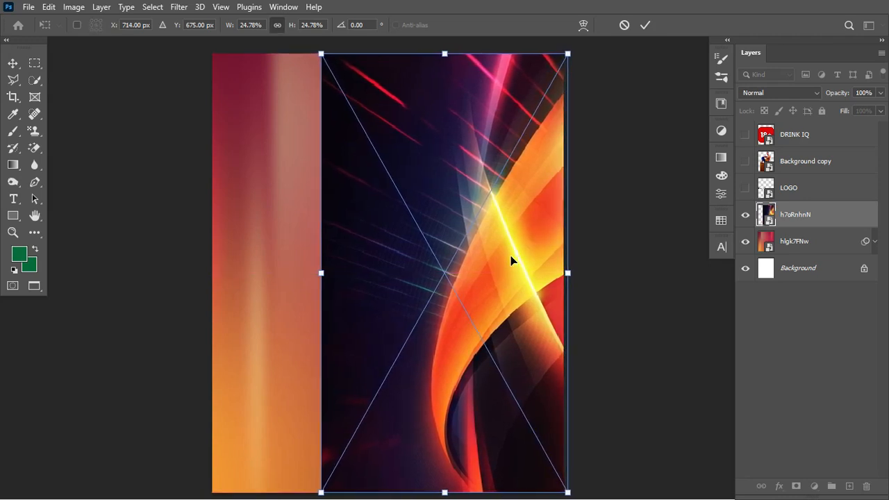
{"action": "key", "text": "Return"}
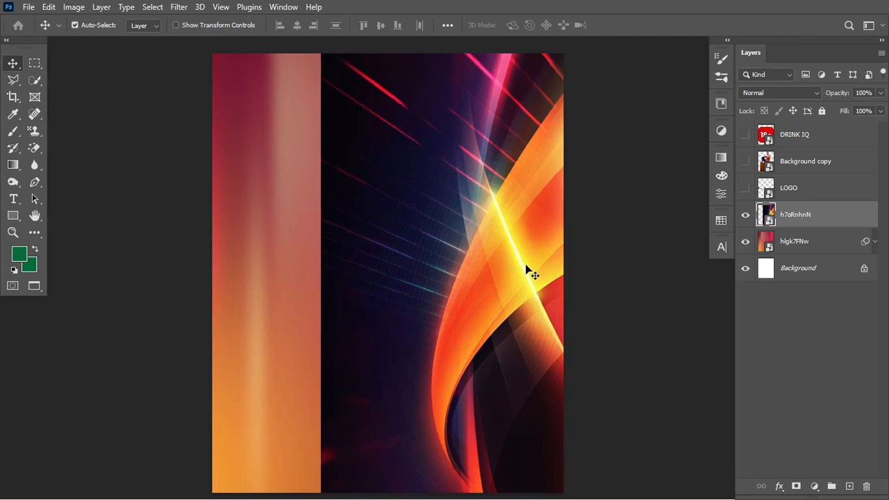
Add a layer mask to h7oRnhnN and fade its left side with a horizontal black-to-white linear gradient.
{"action": "left_click", "coordinate": [795, 487]}
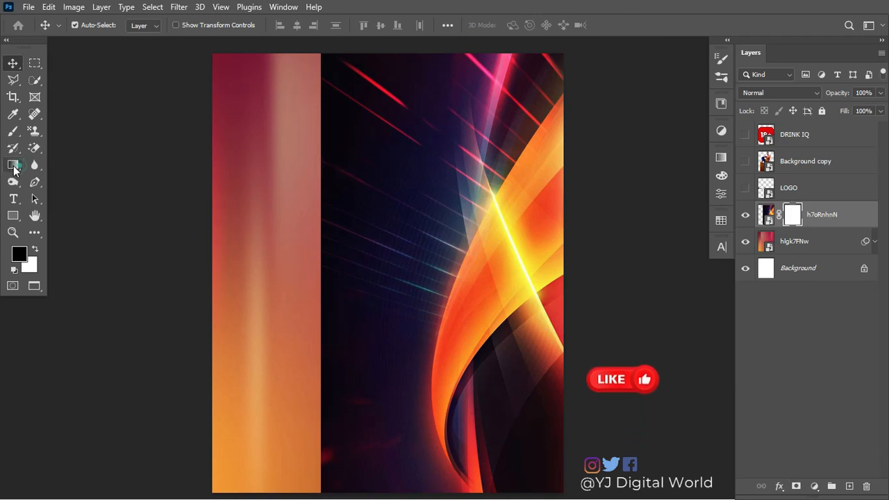
{"action": "left_click", "coordinate": [13, 165]}
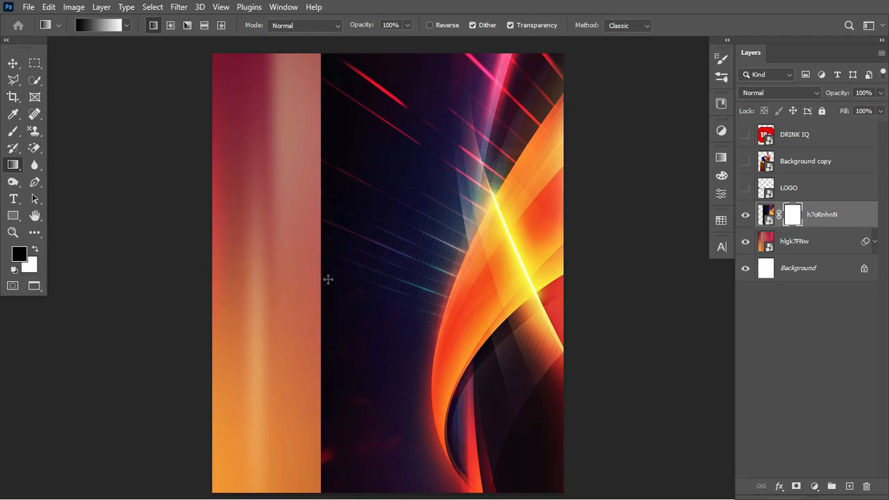
{"action": "left_click_drag", "start_coordinate": [332, 279], "coordinate": [570, 275]}
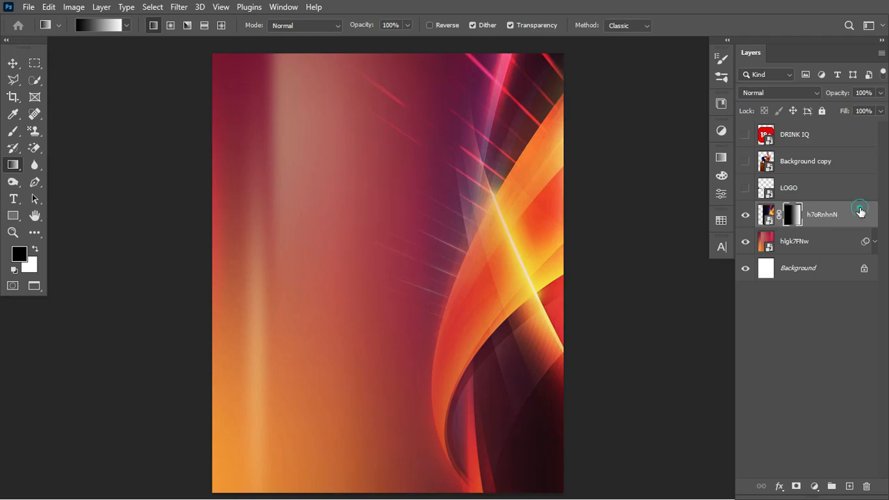
Set the blend mode of the h7oRnhnN layer to Linear Dodge (Add).
{"action": "left_click", "coordinate": [776, 211]}
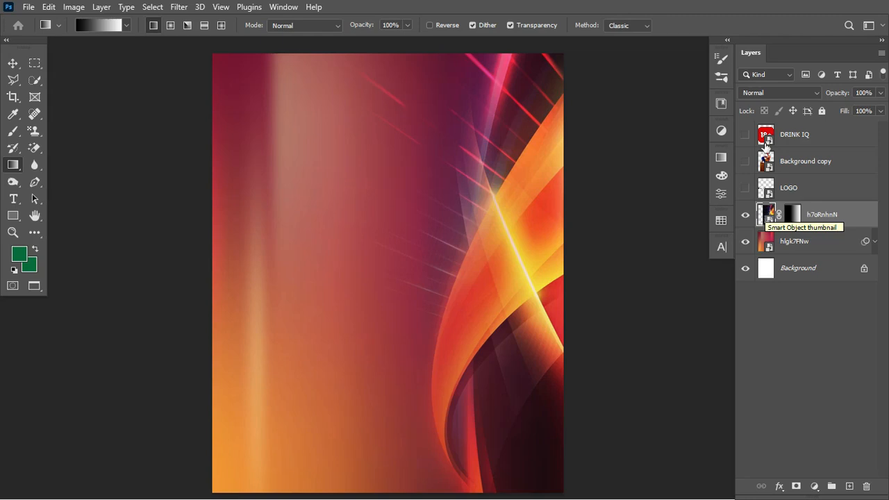
{"action": "left_click", "coordinate": [790, 92]}
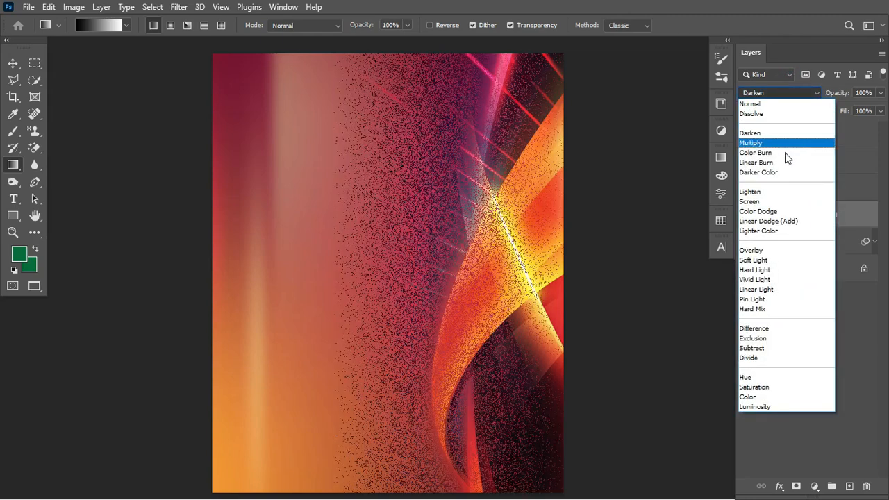
{"action": "left_click", "coordinate": [783, 221]}
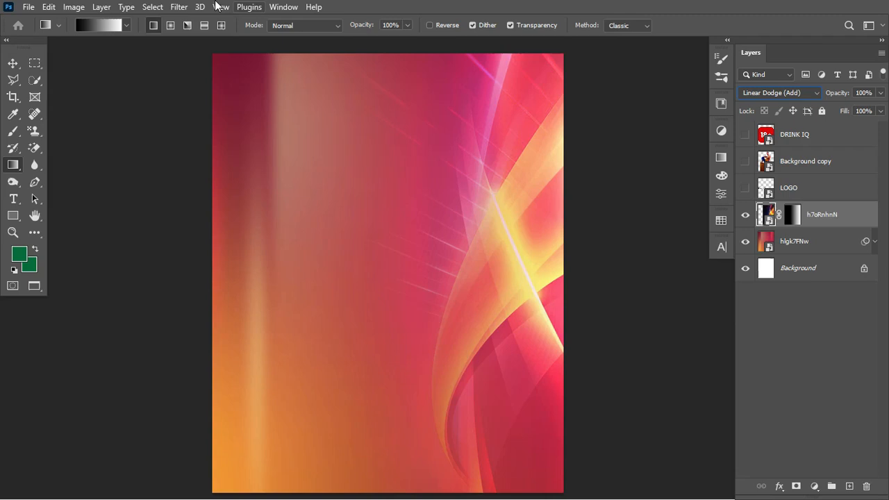
Apply a Gaussian Blur with a 4.8-pixel radius to the h7oRnhnN layer and collapse its smart filter list.
{"action": "left_click", "coordinate": [178, 7]}
{"action": "mouse_move", "coordinate": [208, 173]}
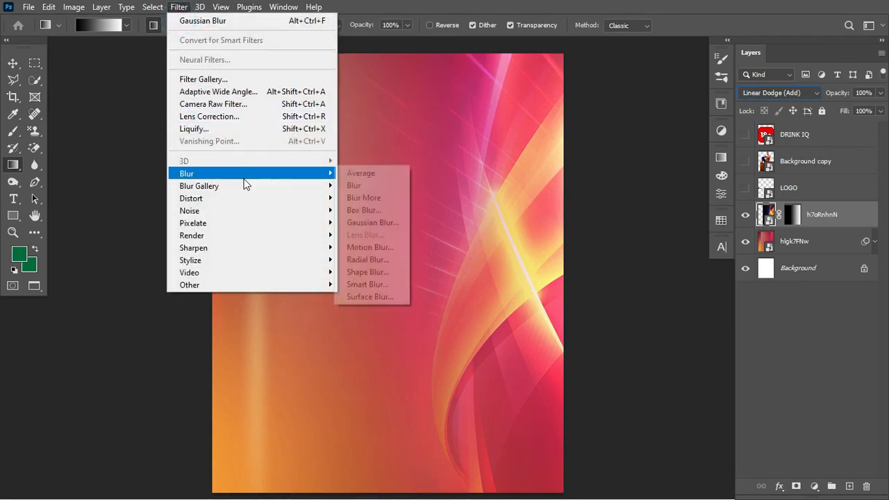
{"action": "left_click", "coordinate": [368, 222]}
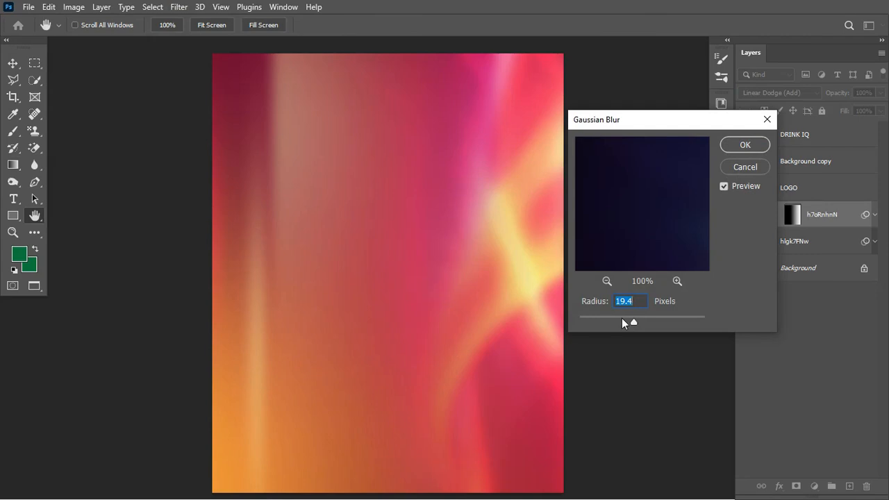
{"action": "left_click_drag", "start_coordinate": [633, 322], "coordinate": [611, 323]}
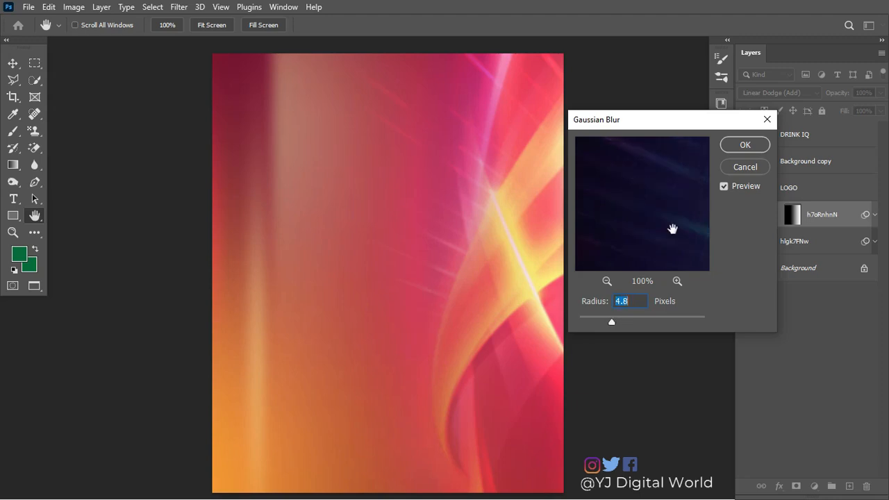
{"action": "left_click", "coordinate": [745, 145]}
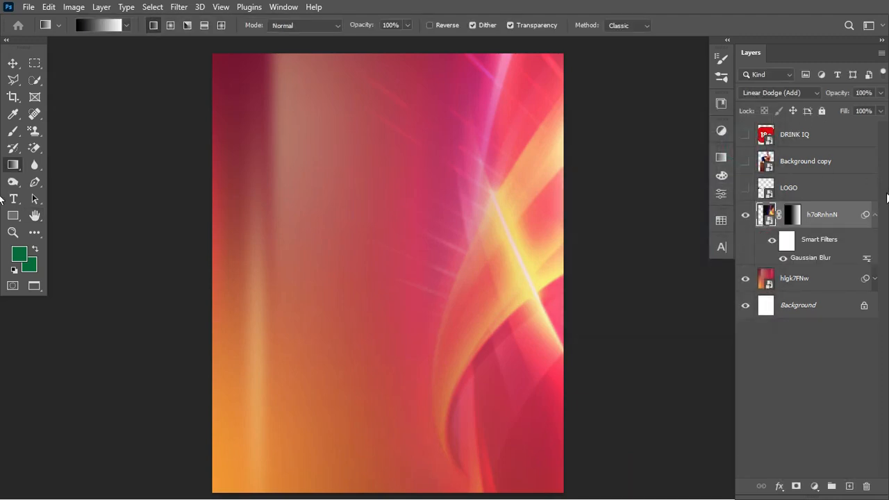
{"action": "left_click", "coordinate": [872, 214]}
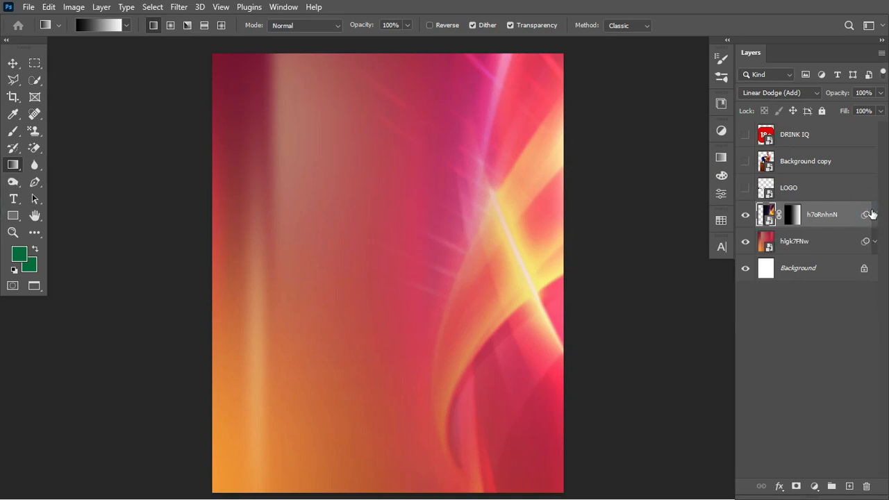
Duplicate the h7oRnhnN layer, flip the copy horizontally and move it to X 359.50 px along the canvas's left side.
{"action": "key", "text": "ctrl+j"}
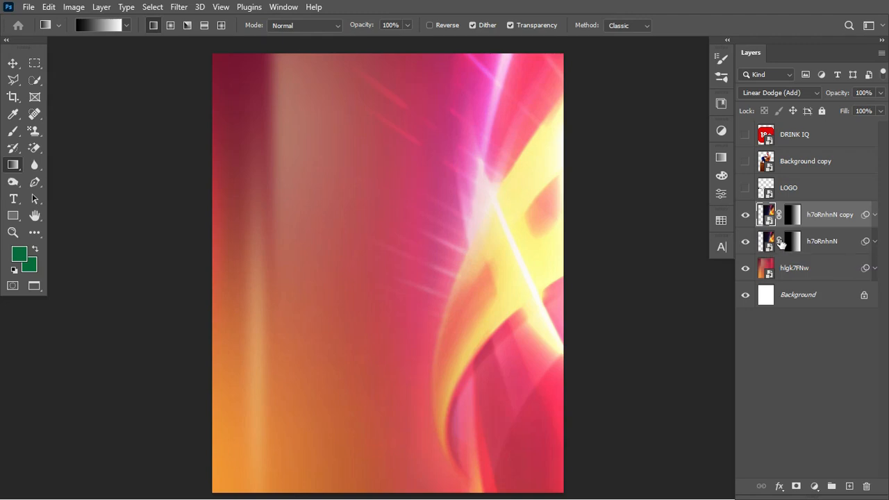
{"action": "key", "text": "ctrl+t"}
{"action": "right_click", "coordinate": [485, 254]}
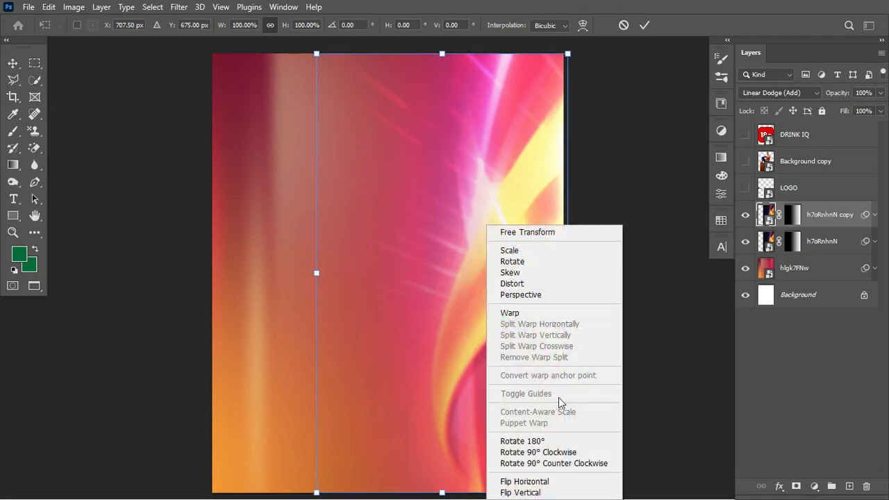
{"action": "left_click", "coordinate": [540, 481]}
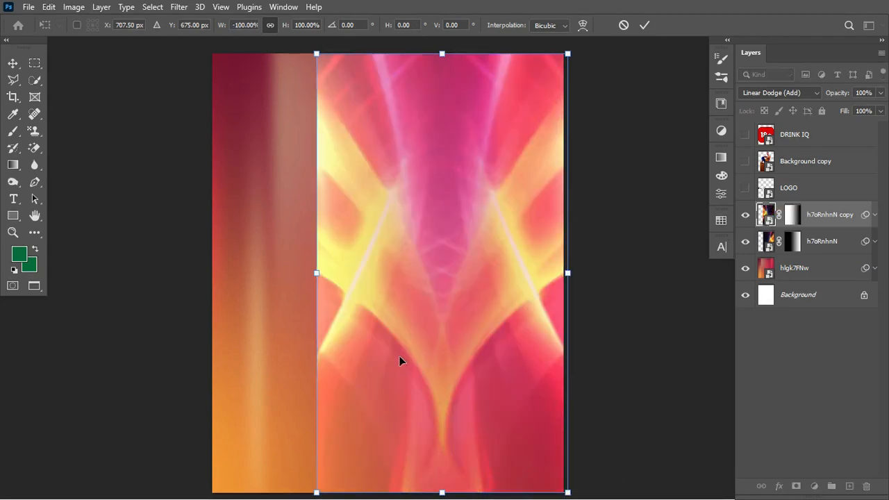
{"action": "left_click_drag", "start_coordinate": [386, 356], "coordinate": [275, 352]}
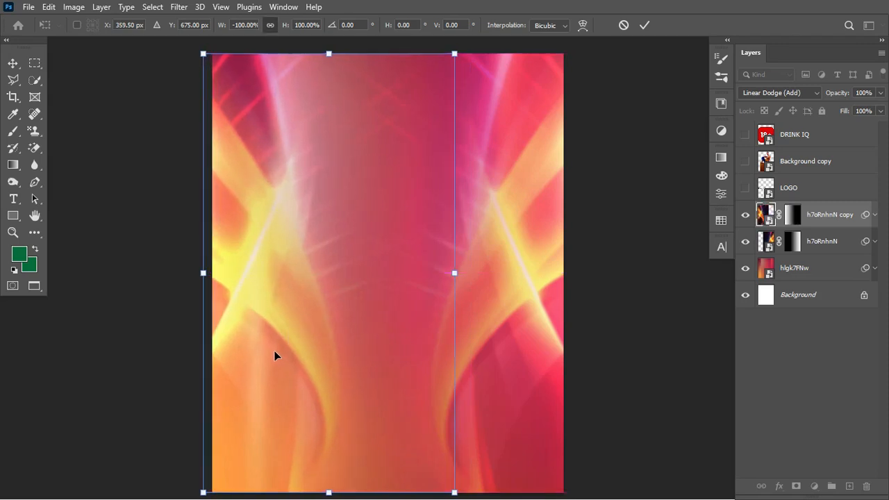
{"action": "key", "text": "Return"}
{"action": "key", "text": "g"}
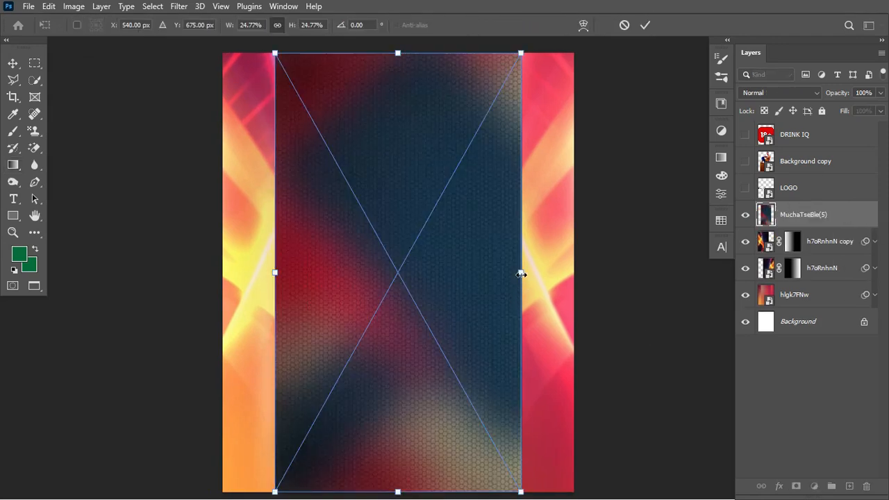
Scale the placed MuchaTseBle(5) image to 36.13% so it covers the canvas, and set its blend mode to Subtract.
{"action": "left_click_drag", "start_coordinate": [521, 274], "coordinate": [581, 286]}
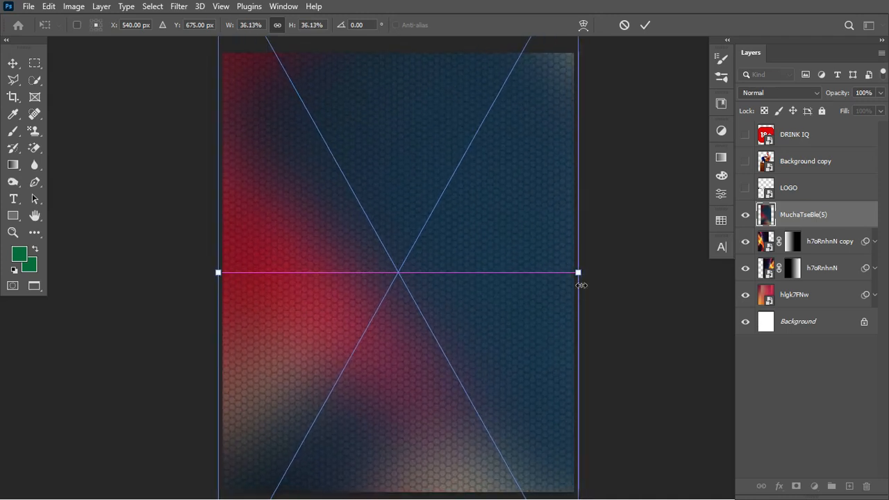
{"action": "left_click", "coordinate": [645, 27]}
{"action": "key", "text": "g"}
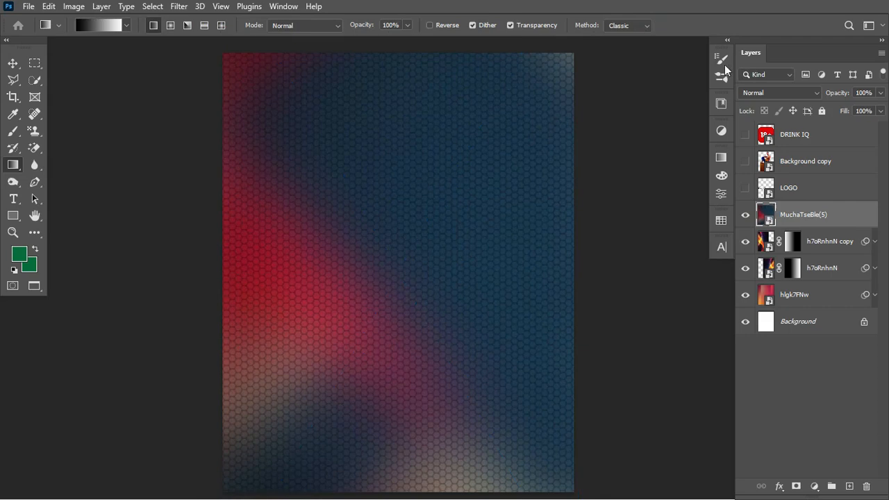
{"action": "left_click", "coordinate": [789, 92]}
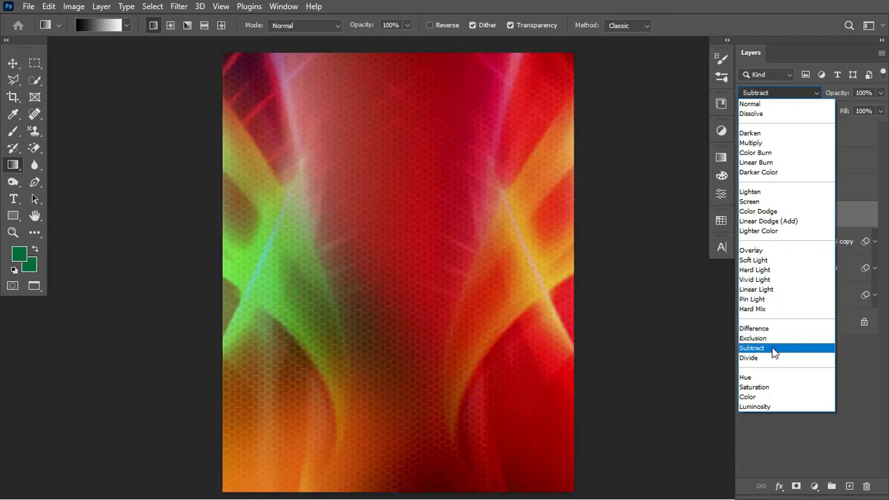
{"action": "left_click", "coordinate": [774, 352]}
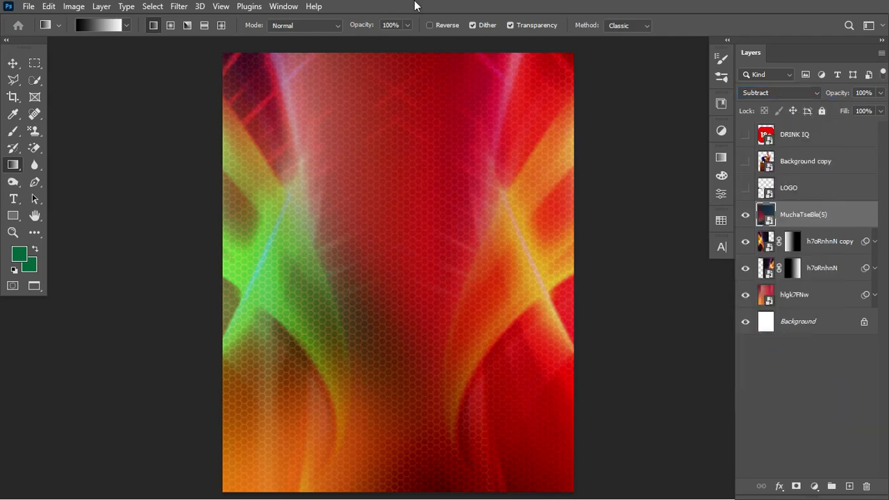
Apply a Gaussian Blur with a 4.8-pixel radius to the MuchaTseBle(5) layer and collapse its smart filter list.
{"action": "left_click", "coordinate": [187, 9]}
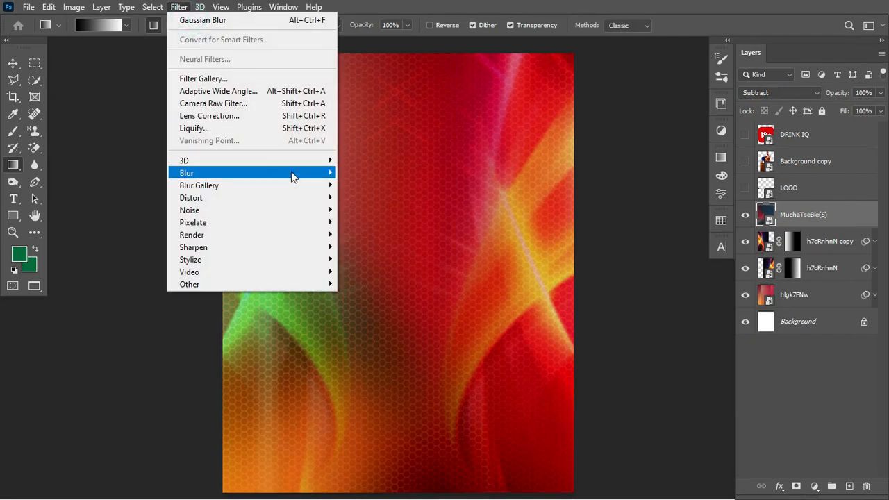
{"action": "mouse_move", "coordinate": [295, 176]}
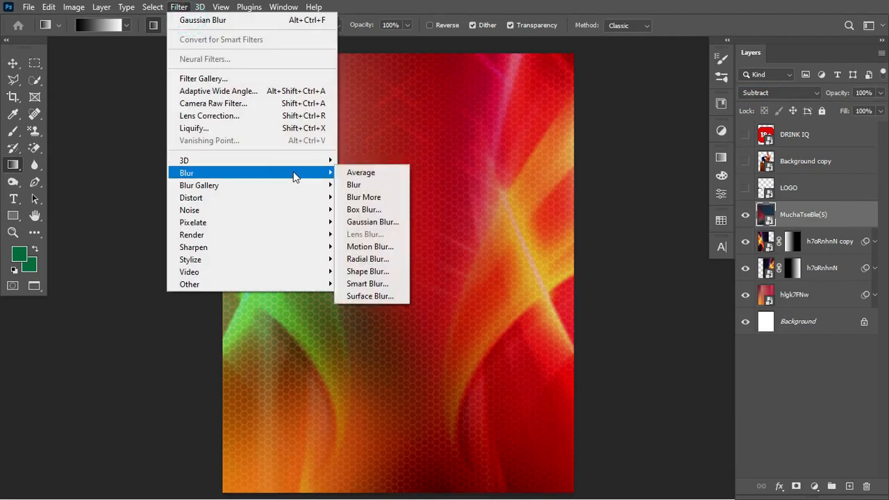
{"action": "left_click", "coordinate": [389, 223]}
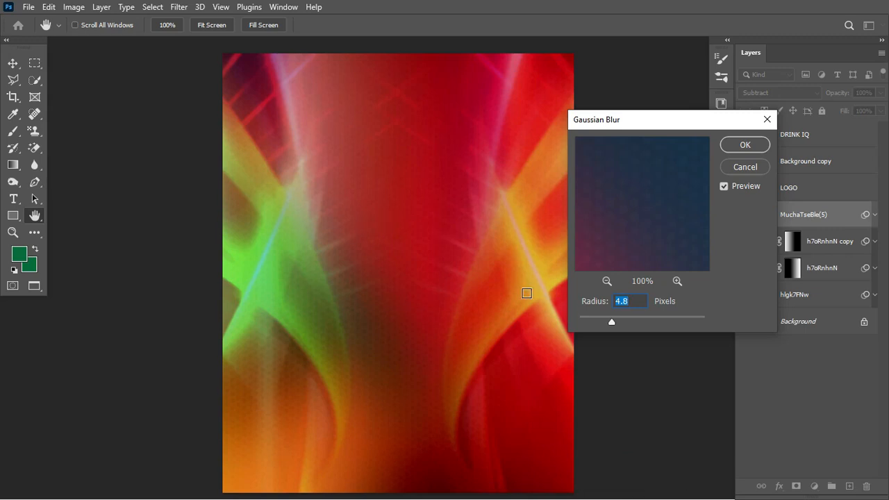
{"action": "left_click", "coordinate": [753, 152]}
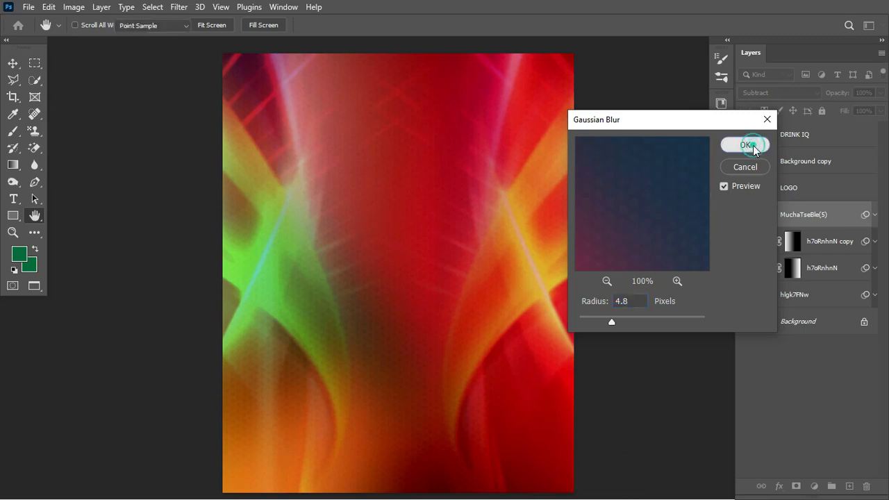
{"action": "left_click", "coordinate": [873, 215]}
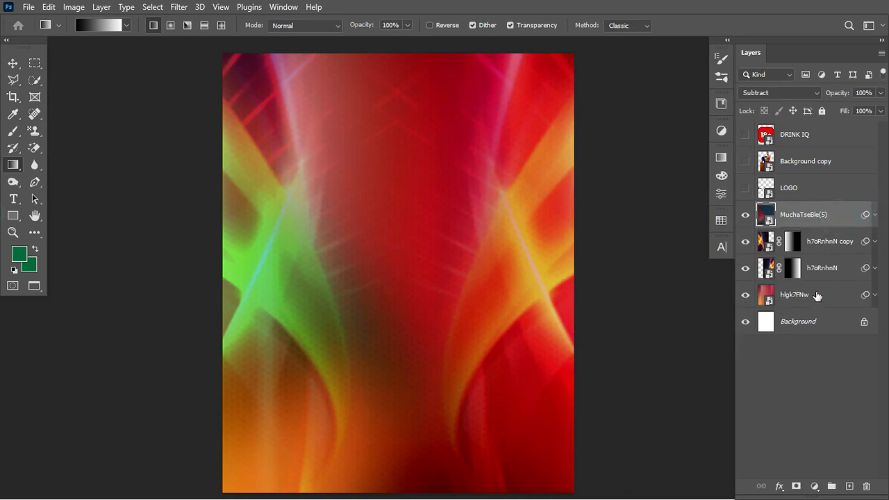
Group the layers from MuchaTseBle(5) down to hlgk7FNw and name the group BG.
{"action": "left_click", "coordinate": [832, 297], "text": "shift"}
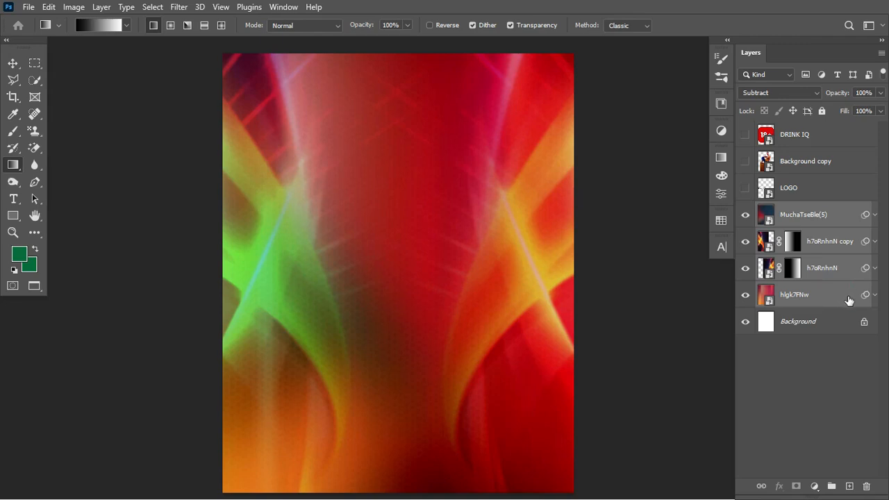
{"action": "key", "text": "ctrl+g"}
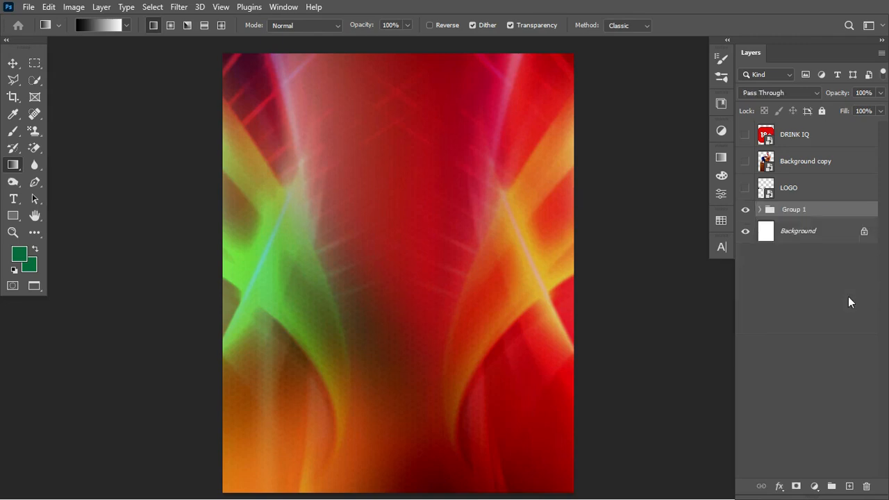
{"action": "double_click", "coordinate": [796, 210]}
{"action": "type", "text": "BG"}
{"action": "key", "text": "Return"}
Show the Background copy layer directly above the BG group and convert it to a smart object.
{"action": "left_click_drag", "start_coordinate": [821, 159], "coordinate": [819, 200]}
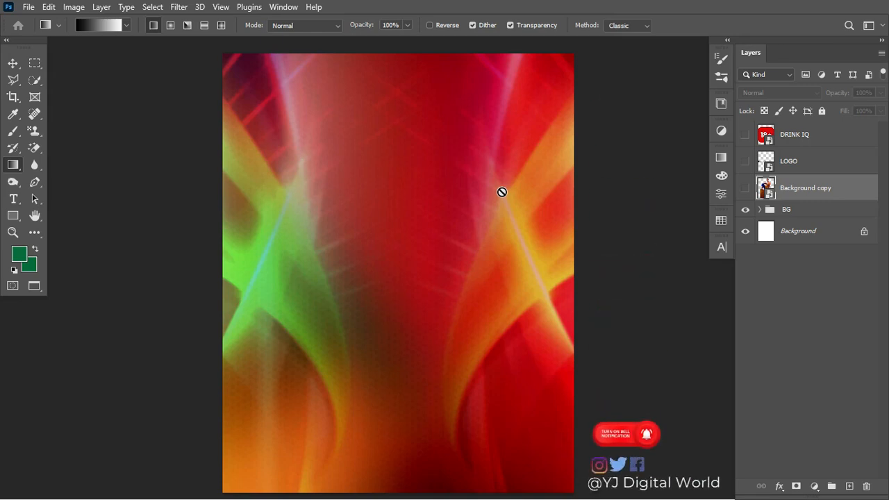
{"action": "left_click", "coordinate": [745, 188]}
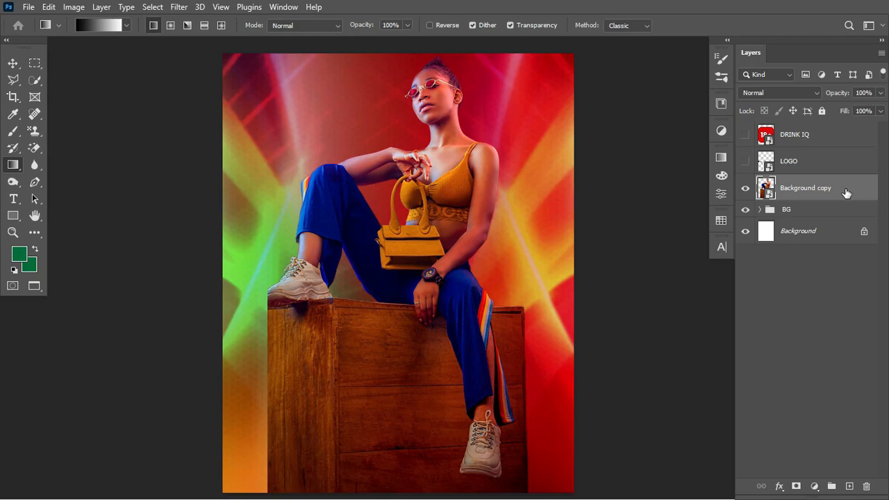
{"action": "right_click", "coordinate": [845, 193]}
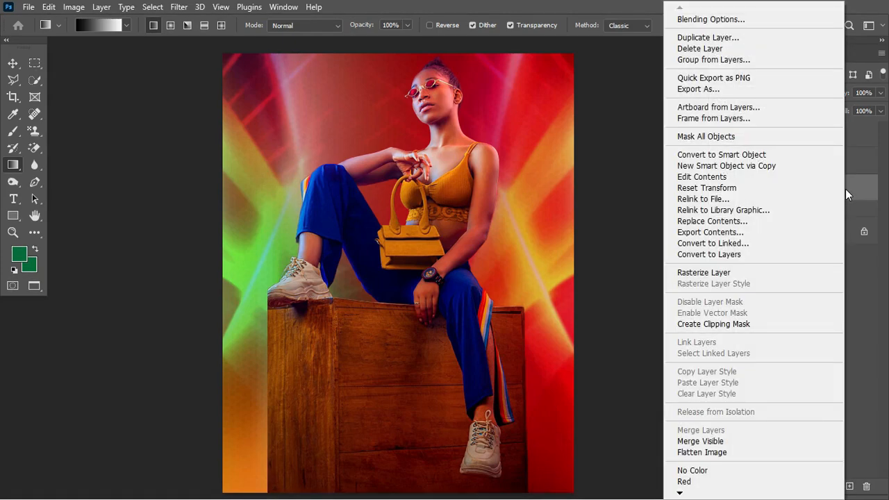
{"action": "left_click", "coordinate": [803, 154]}
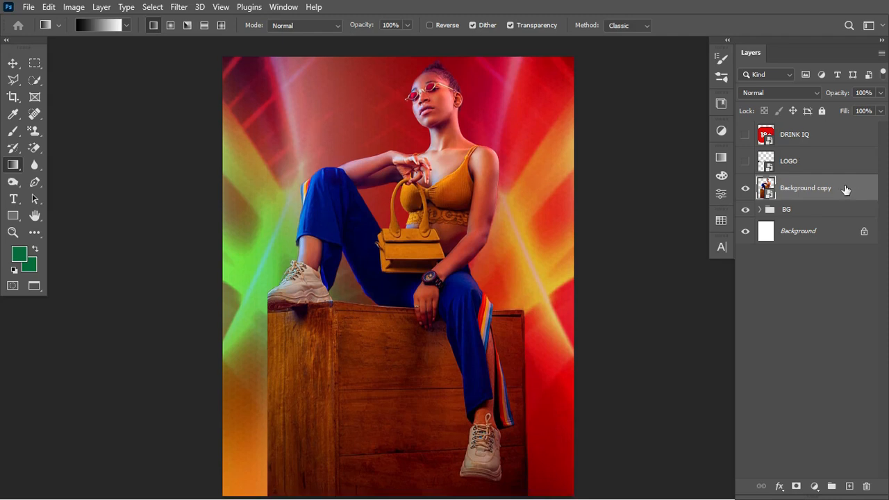
Enlarge the woman's image and move it down so it meets the canvas's left edge and runs off the bottom.
{"action": "key", "text": "ctrl+t"}
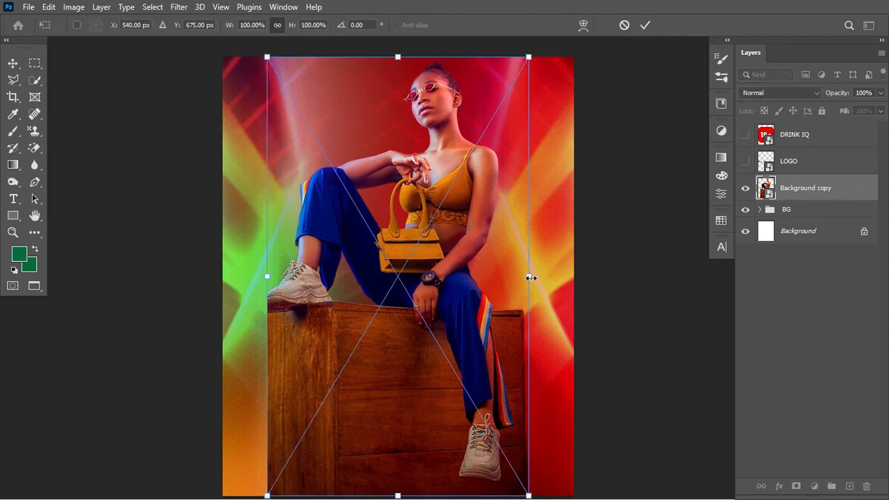
{"action": "left_click_drag", "start_coordinate": [530, 277], "coordinate": [576, 280]}
{"action": "left_click_drag", "start_coordinate": [394, 170], "coordinate": [395, 260]}
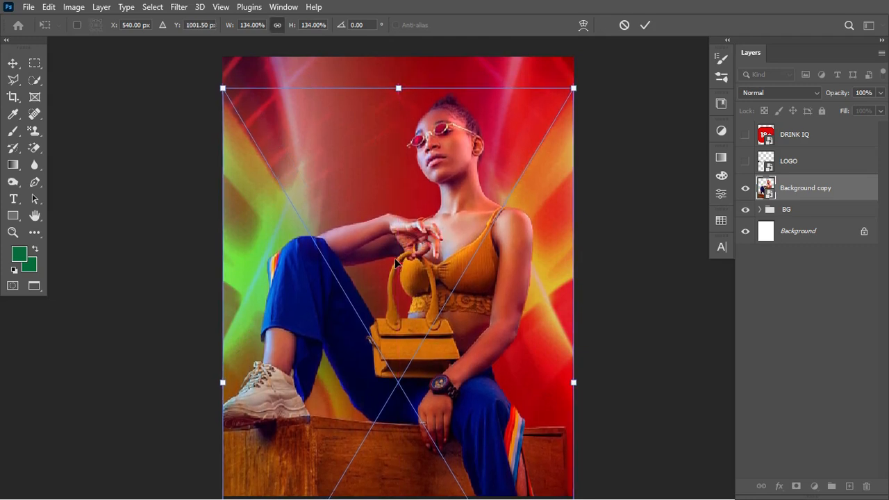
{"action": "left_click_drag", "start_coordinate": [573, 382], "coordinate": [498, 386]}
{"action": "key", "text": "Return"}
{"action": "key", "text": "g"}
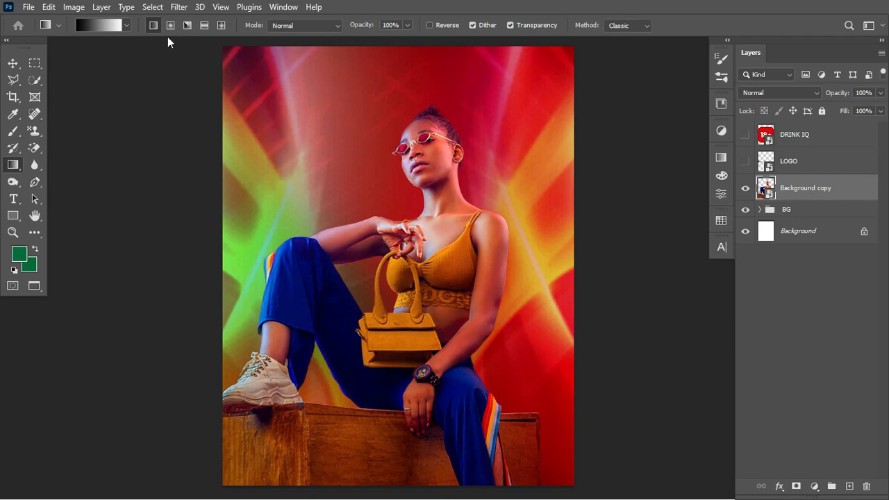
Open the Camera Raw Filter on the Background copy layer with a side-by-side before/after view of the upper figure.
{"action": "left_click", "coordinate": [177, 7]}
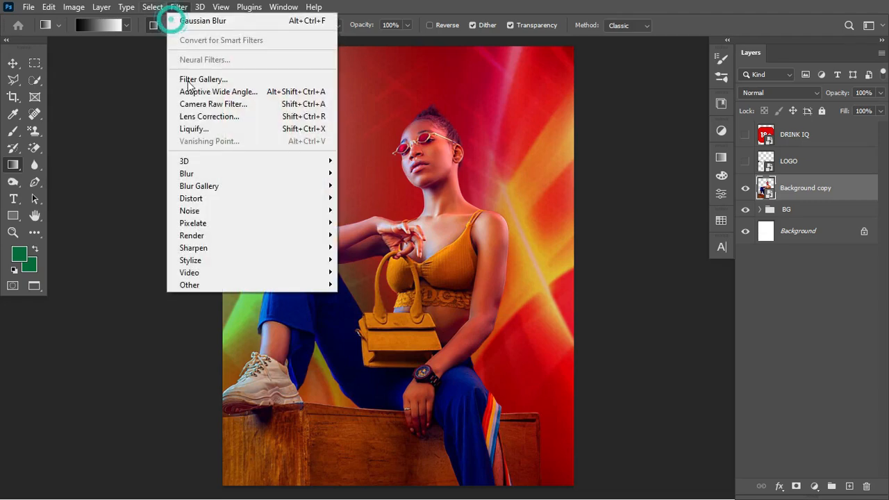
{"action": "left_click", "coordinate": [202, 105]}
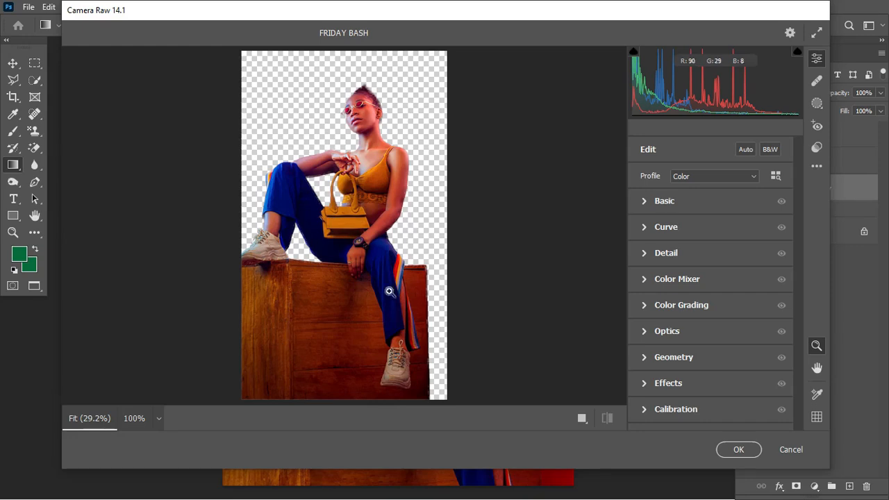
{"action": "left_click", "coordinate": [582, 420]}
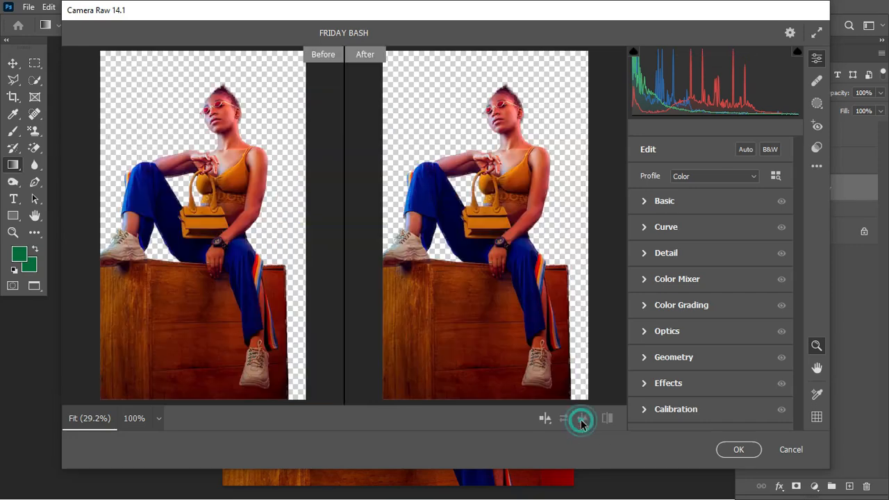
{"action": "left_click", "coordinate": [533, 308]}
{"action": "left_click", "coordinate": [532, 308]}
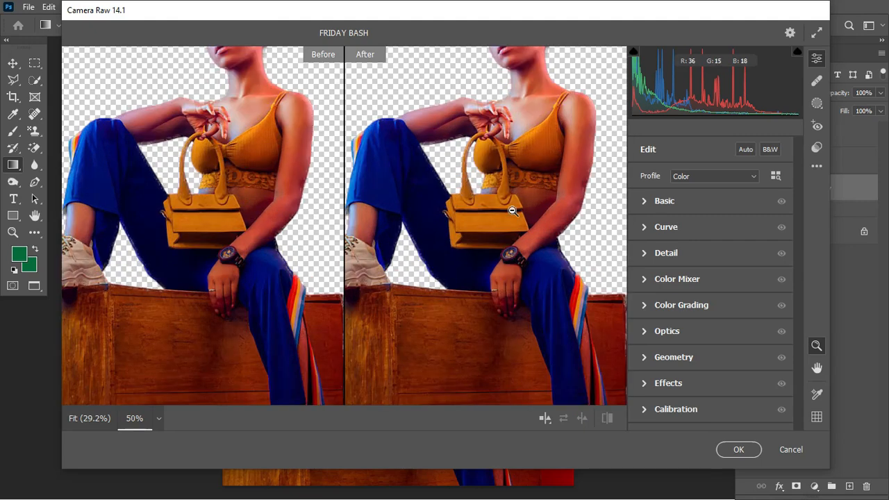
{"action": "scroll", "coordinate": [513, 210], "scroll_direction": "up", "scroll_amount": 5}
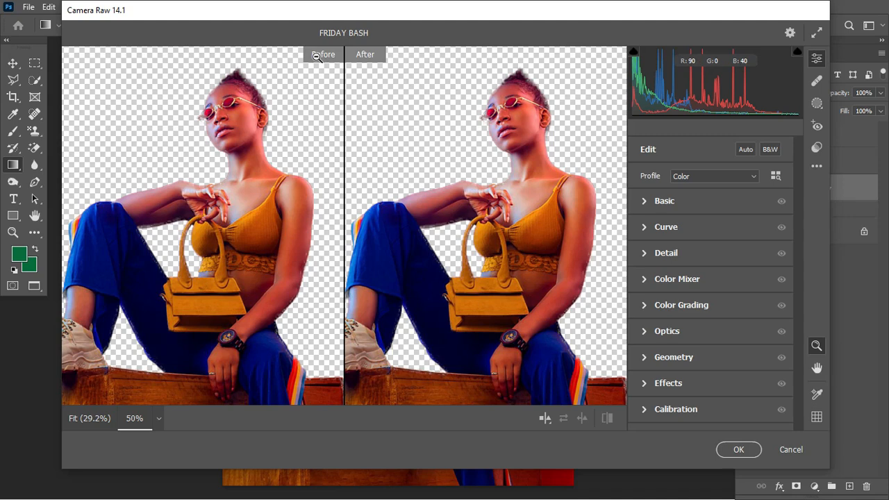
Set the woman's image to Exposure +0.50 and Contrast -40 in the Basic adjustments.
{"action": "left_click", "coordinate": [646, 201]}
{"action": "left_click_drag", "start_coordinate": [797, 212], "coordinate": [799, 244]}
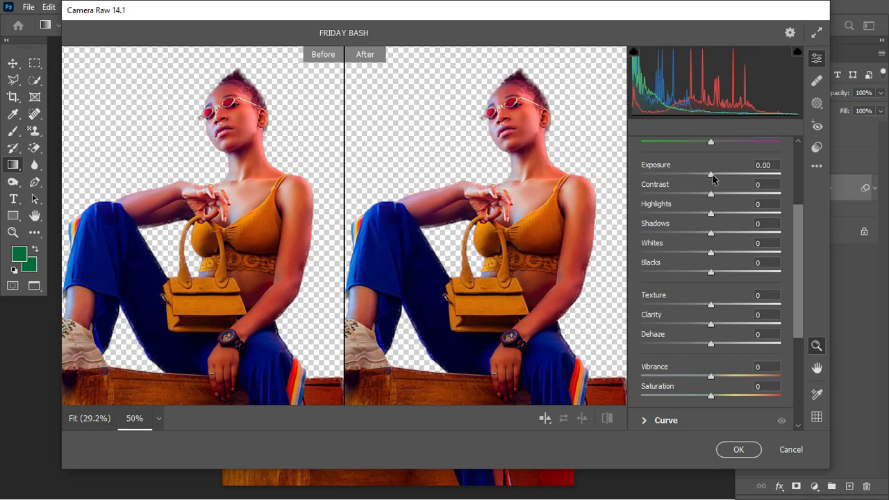
{"action": "left_click_drag", "start_coordinate": [711, 175], "coordinate": [718, 175]}
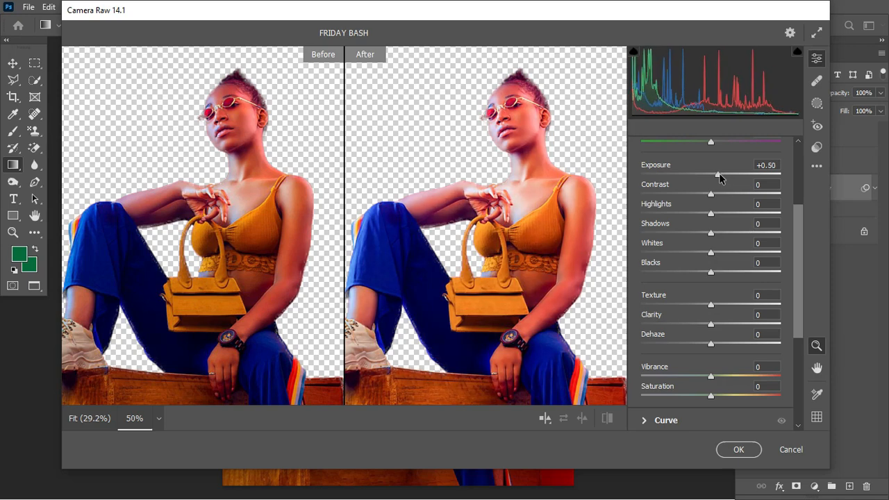
{"action": "left_click_drag", "start_coordinate": [711, 197], "coordinate": [711, 197]}
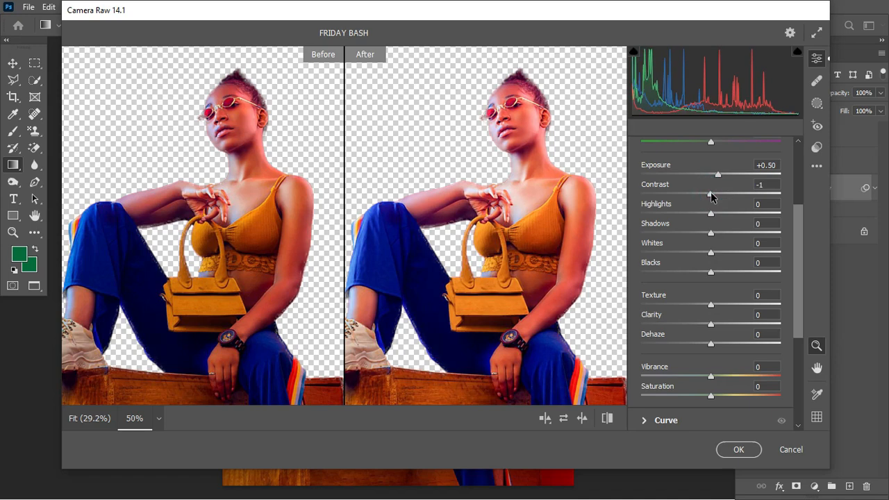
{"action": "left_click_drag", "start_coordinate": [711, 197], "coordinate": [683, 197]}
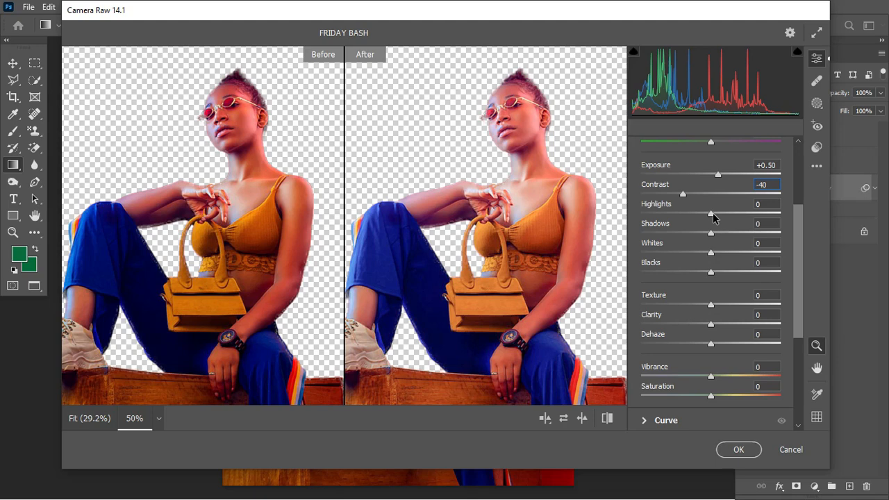
Set Highlights to +61 and Shadows to -47 for the woman's image.
{"action": "left_click_drag", "start_coordinate": [712, 215], "coordinate": [753, 217]}
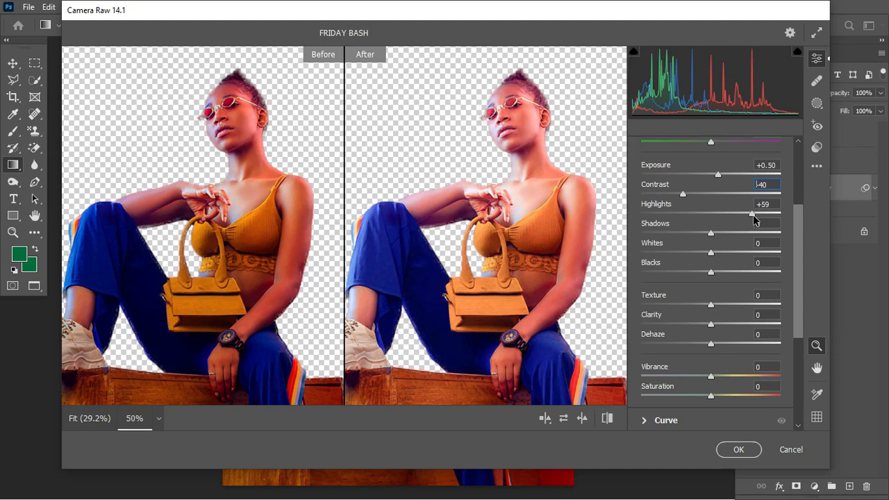
{"action": "left_click_drag", "start_coordinate": [753, 217], "coordinate": [754, 217]}
{"action": "left_click_drag", "start_coordinate": [711, 236], "coordinate": [683, 236]}
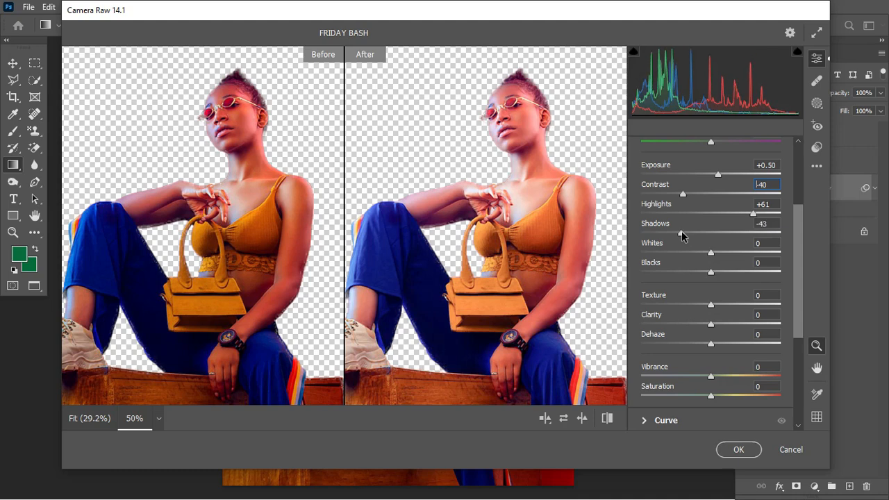
{"action": "left_click_drag", "start_coordinate": [681, 235], "coordinate": [679, 234]}
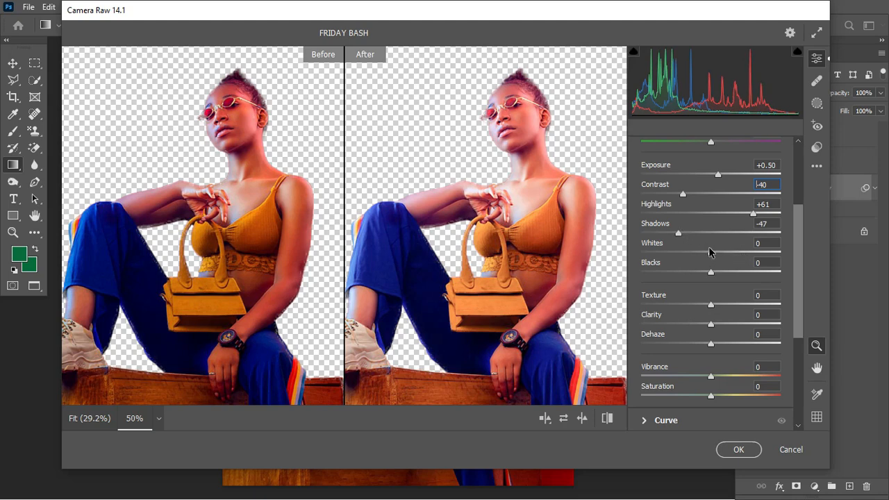
Set Whites +14, Blacks -10, Texture +88, Clarity +47 and Dehaze -6 for the woman's image.
{"action": "left_click_drag", "start_coordinate": [710, 254], "coordinate": [705, 277]}
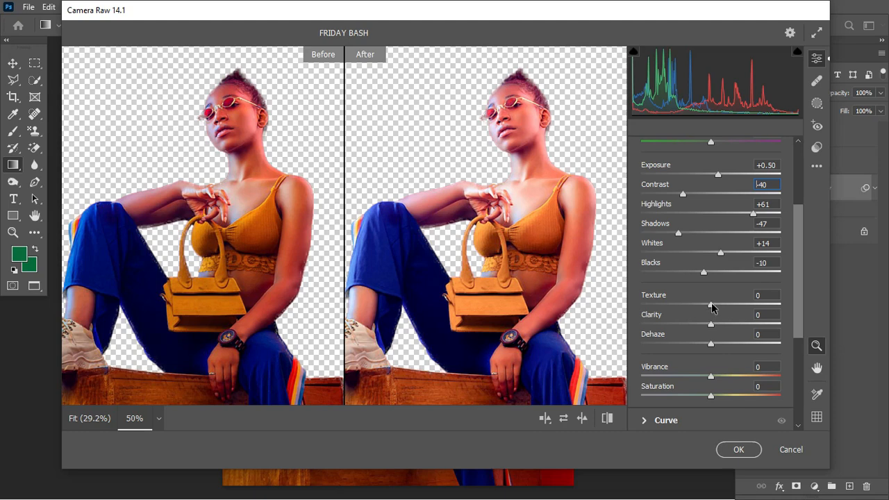
{"action": "left_click_drag", "start_coordinate": [712, 307], "coordinate": [774, 309]}
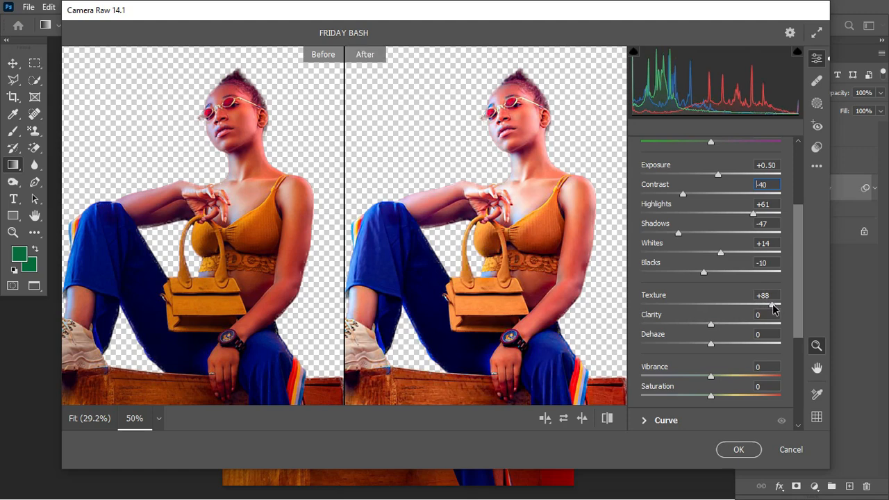
{"action": "left_click_drag", "start_coordinate": [711, 323], "coordinate": [744, 325]}
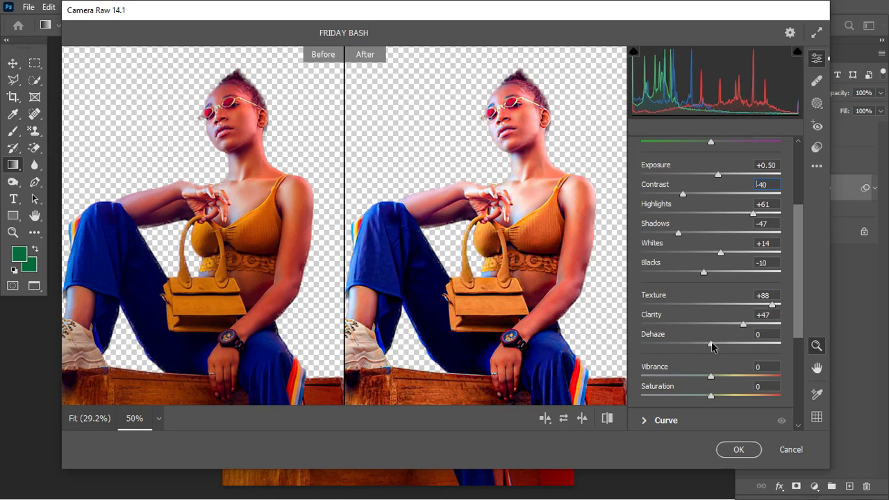
{"action": "left_click_drag", "start_coordinate": [712, 346], "coordinate": [717, 347]}
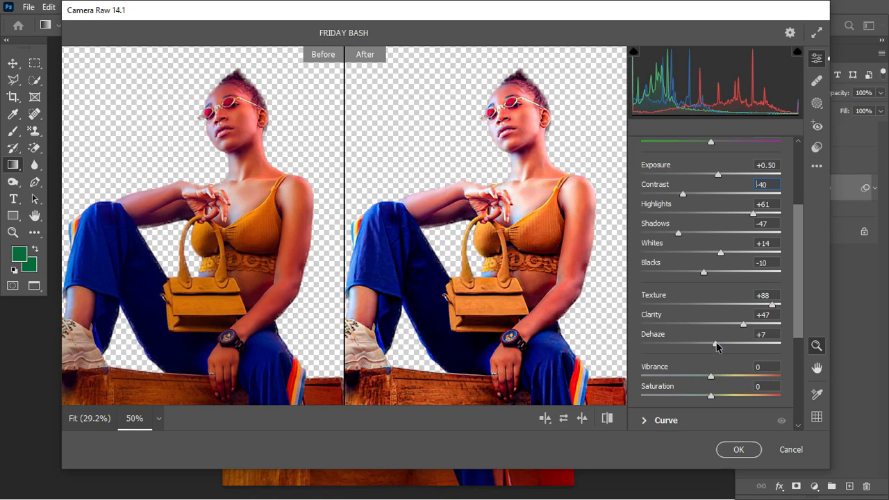
{"action": "left_click_drag", "start_coordinate": [715, 343], "coordinate": [708, 346]}
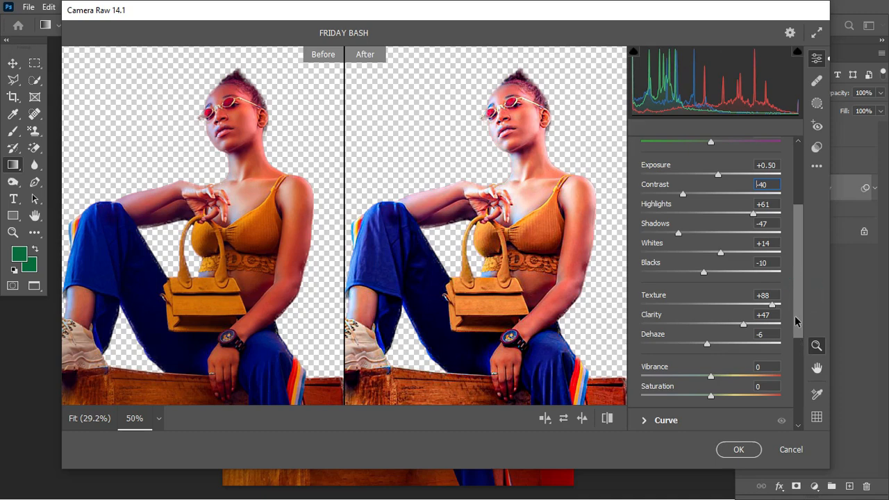
Set the Detail adjustments to Sharpening 100 with moderate Noise Reduction, and apply the Camera Raw Filter to the woman's image.
{"action": "scroll", "coordinate": [797, 326], "scroll_direction": "down", "scroll_amount": 1}
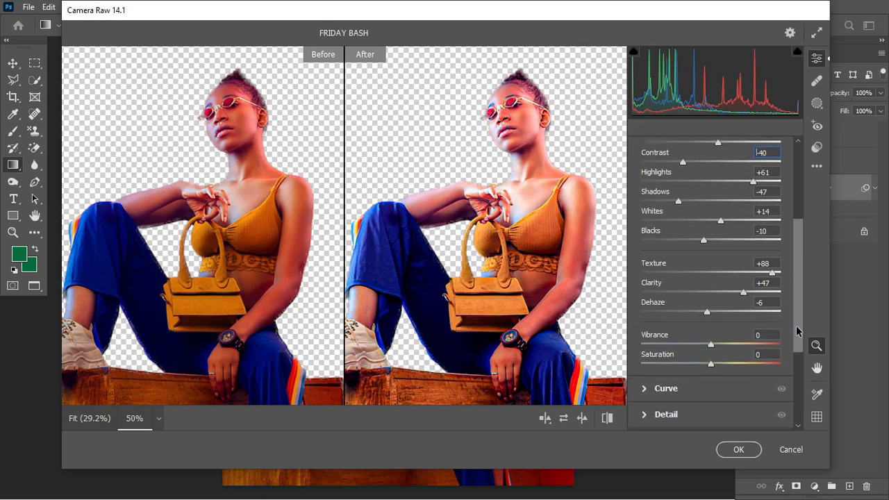
{"action": "scroll", "coordinate": [797, 326], "scroll_direction": "down", "scroll_amount": 2}
{"action": "left_click", "coordinate": [645, 366]}
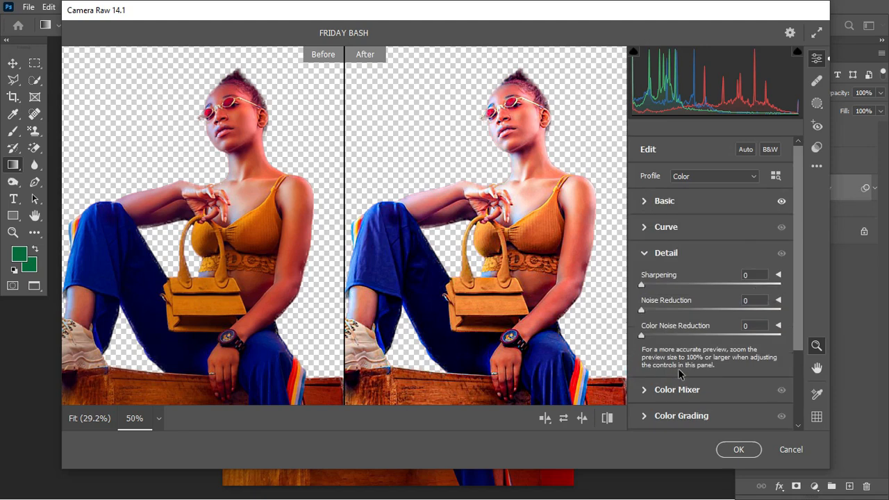
{"action": "left_click_drag", "start_coordinate": [643, 283], "coordinate": [702, 289]}
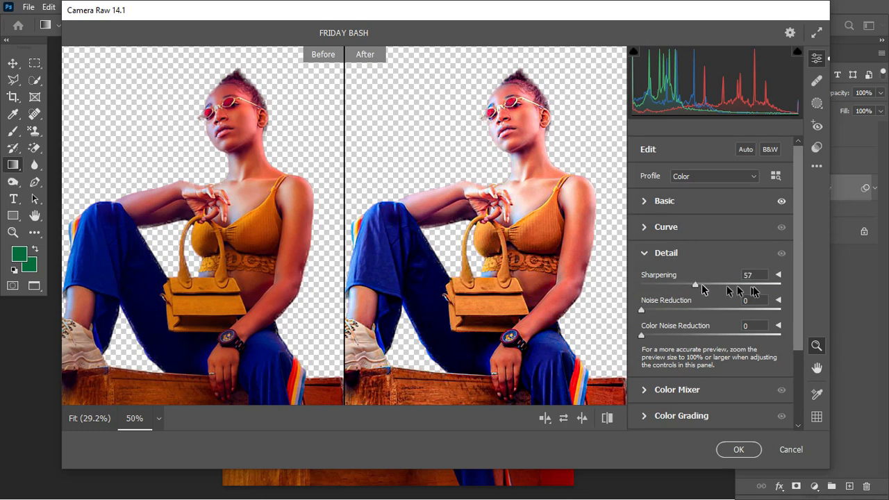
{"action": "left_click_drag", "start_coordinate": [734, 289], "coordinate": [734, 291]}
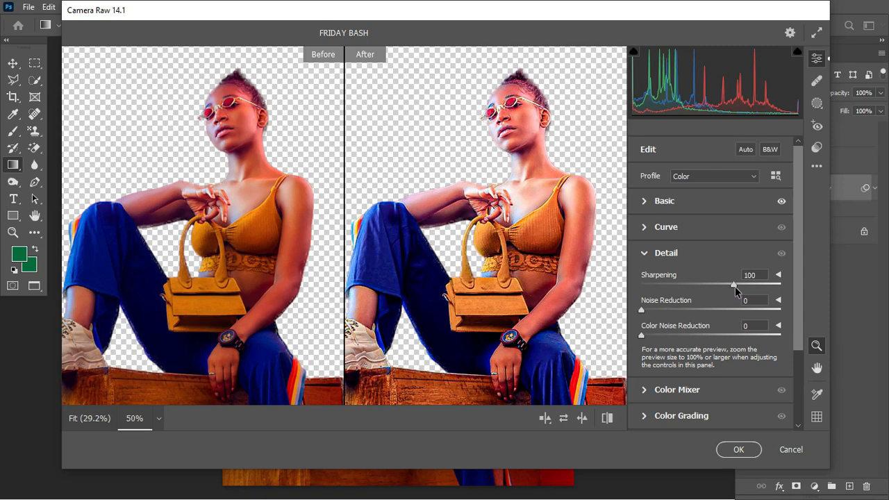
{"action": "left_click_drag", "start_coordinate": [644, 312], "coordinate": [696, 312]}
{"action": "left_click", "coordinate": [644, 253]}
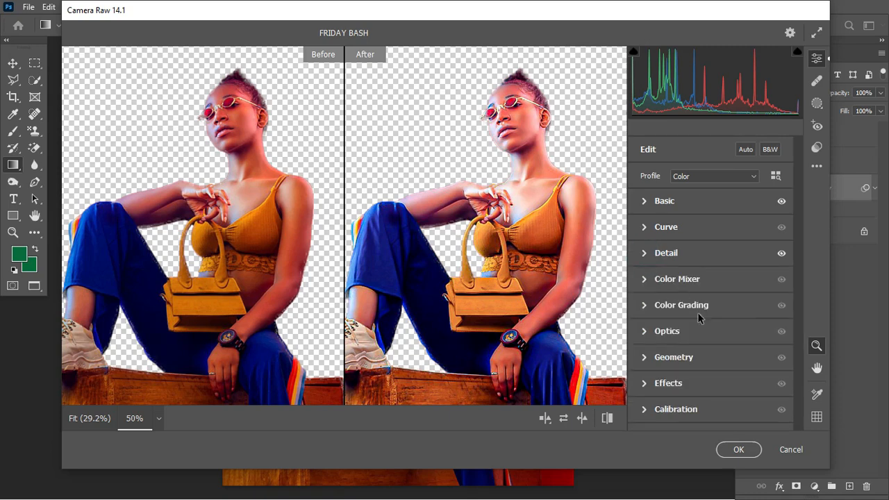
{"action": "left_click", "coordinate": [734, 448]}
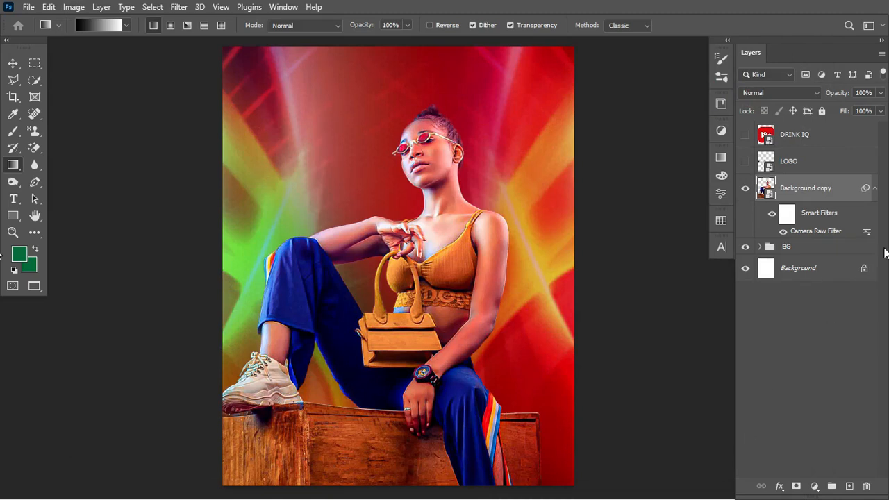
Add a Color Balance adjustment layer above Background copy and clip it to that layer.
{"action": "left_click", "coordinate": [874, 188]}
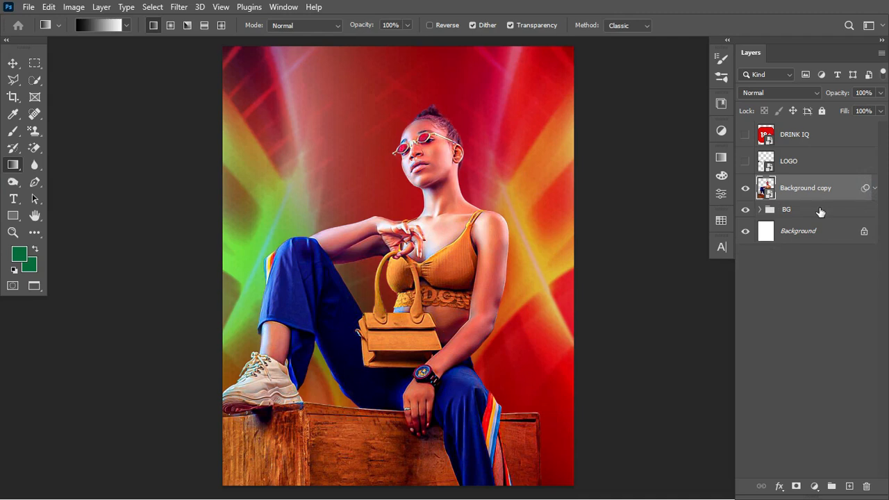
{"action": "left_click", "coordinate": [813, 486]}
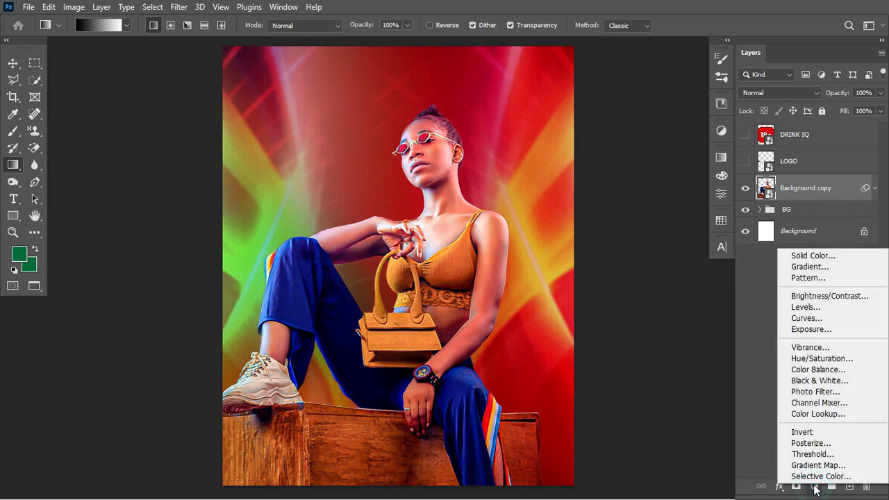
{"action": "left_click", "coordinate": [819, 369]}
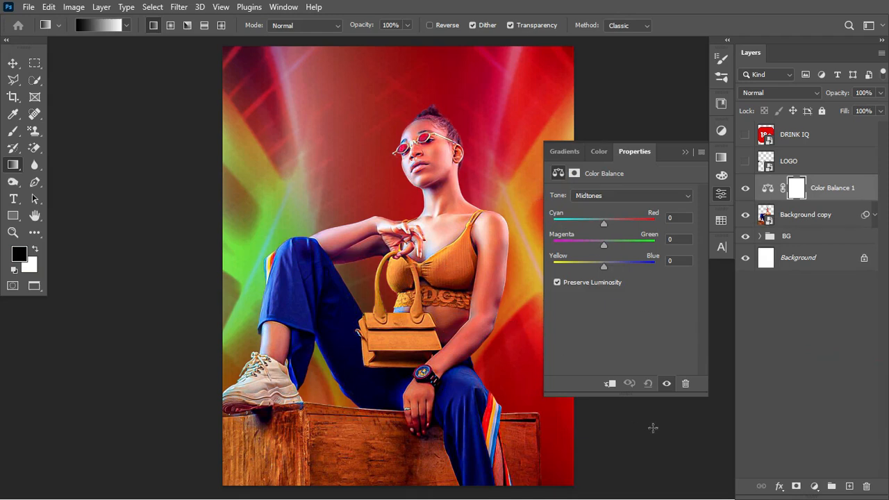
{"action": "left_click", "coordinate": [609, 384]}
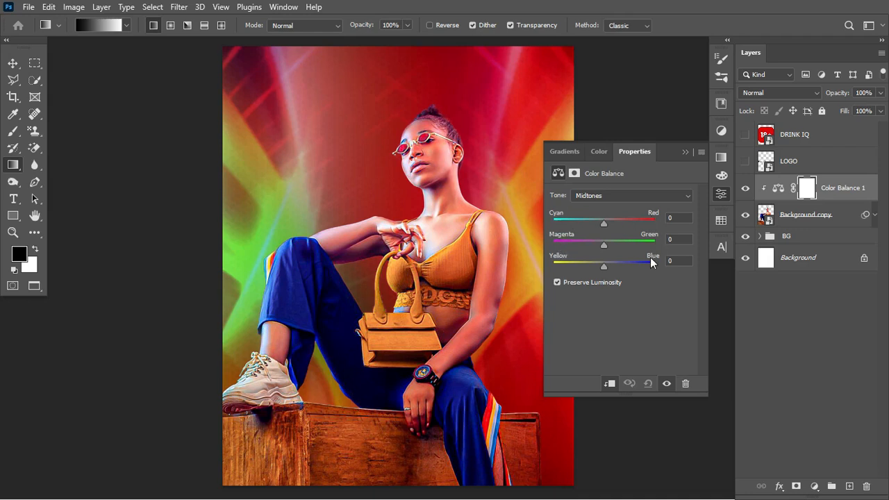
Set the Color Balance midtones to Cyan-Red +63, Magenta-Green +1 and Yellow-Blue -7.
{"action": "left_click_drag", "start_coordinate": [602, 222], "coordinate": [635, 222]}
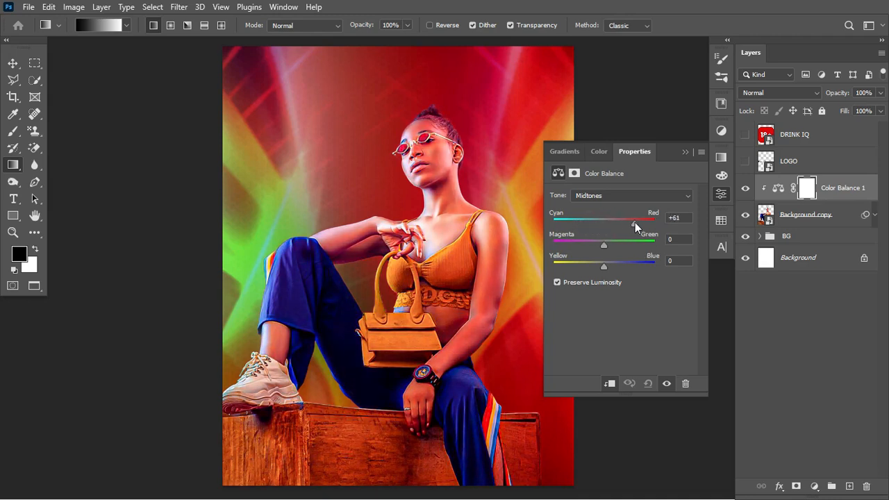
{"action": "left_click_drag", "start_coordinate": [635, 223], "coordinate": [636, 222]}
{"action": "left_click_drag", "start_coordinate": [604, 242], "coordinate": [599, 266]}
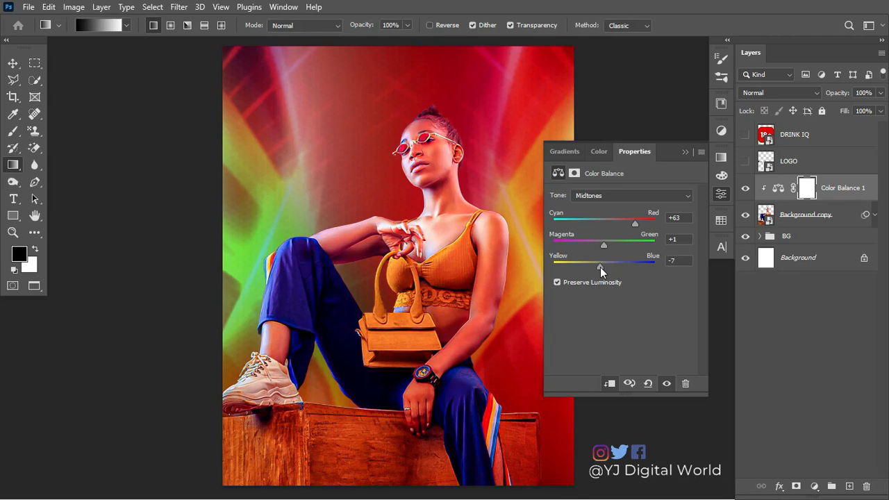
Set the Color Balance highlights to Cyan-Red -6, Magenta-Green +11 and Yellow-Blue +12.
{"action": "left_click", "coordinate": [625, 197]}
{"action": "left_click", "coordinate": [620, 223]}
{"action": "left_click_drag", "start_coordinate": [600, 218], "coordinate": [600, 224]}
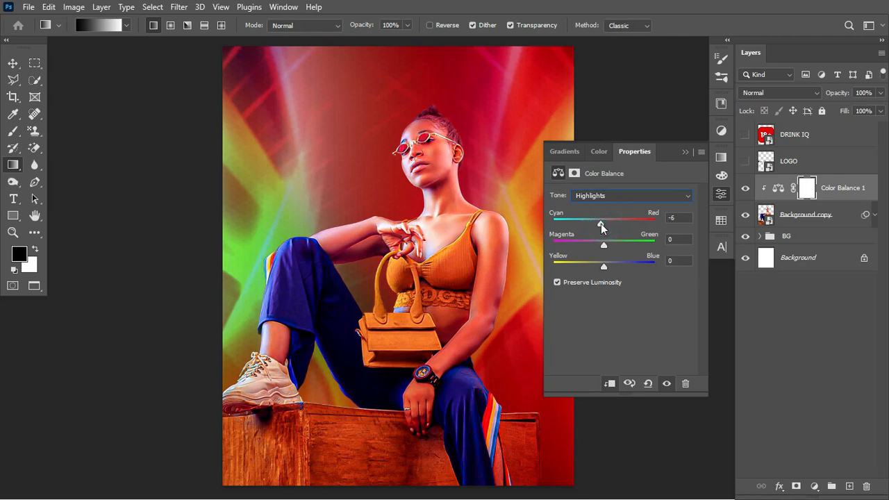
{"action": "left_click_drag", "start_coordinate": [605, 249], "coordinate": [609, 250]}
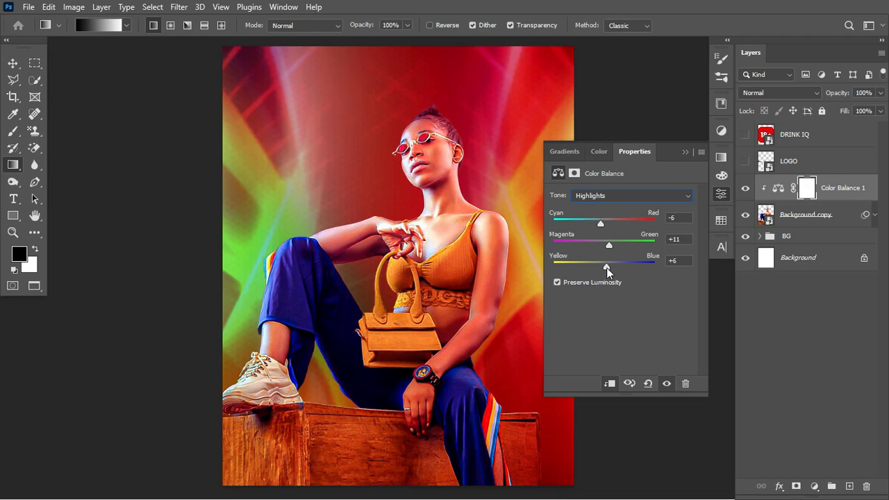
{"action": "left_click_drag", "start_coordinate": [608, 268], "coordinate": [610, 267]}
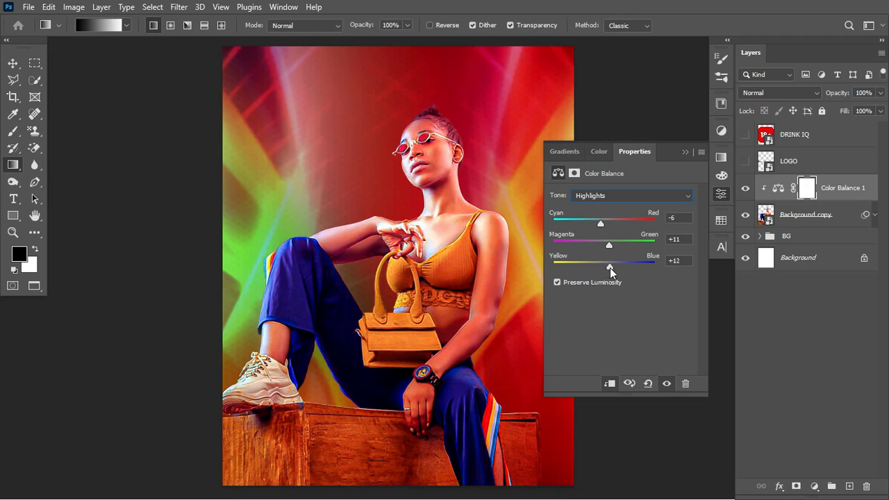
Set the Color Balance shadows to Cyan-Red +7 and Magenta-Green +25 with slightly more blue, and compare the image with and without the adjustment.
{"action": "left_click", "coordinate": [638, 196]}
{"action": "left_click", "coordinate": [626, 205]}
{"action": "left_click", "coordinate": [606, 222]}
{"action": "left_click", "coordinate": [604, 243]}
{"action": "left_click_drag", "start_coordinate": [606, 243], "coordinate": [610, 242]}
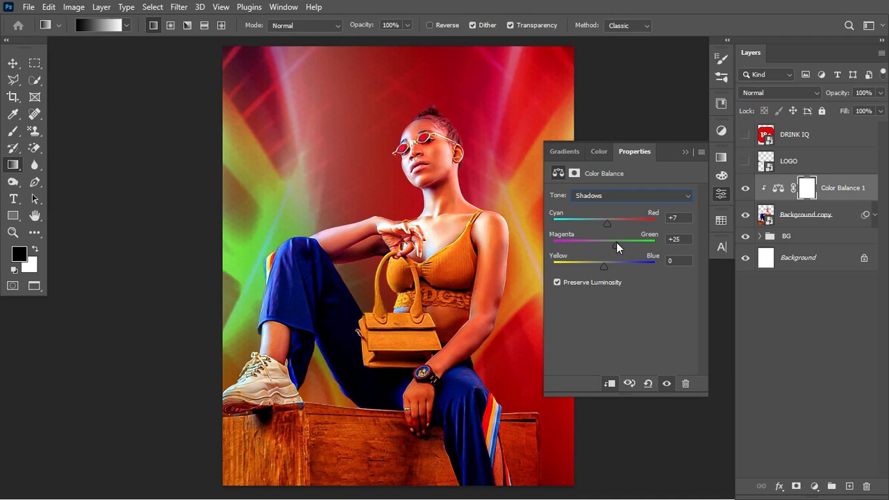
{"action": "left_click_drag", "start_coordinate": [606, 263], "coordinate": [609, 264]}
{"action": "left_click", "coordinate": [686, 151]}
{"action": "left_click", "coordinate": [745, 188]}
{"action": "left_click", "coordinate": [745, 188]}
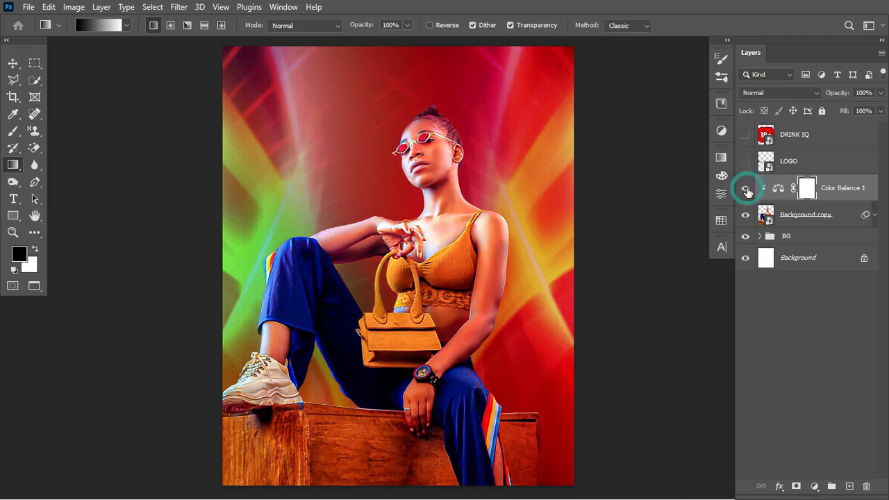
{"action": "left_click", "coordinate": [745, 189]}
{"action": "left_click", "coordinate": [745, 188]}
Group the Color Balance and Background copy layers and name the group LADY.
{"action": "left_click", "coordinate": [845, 217]}
{"action": "key", "text": "ctrl+g"}
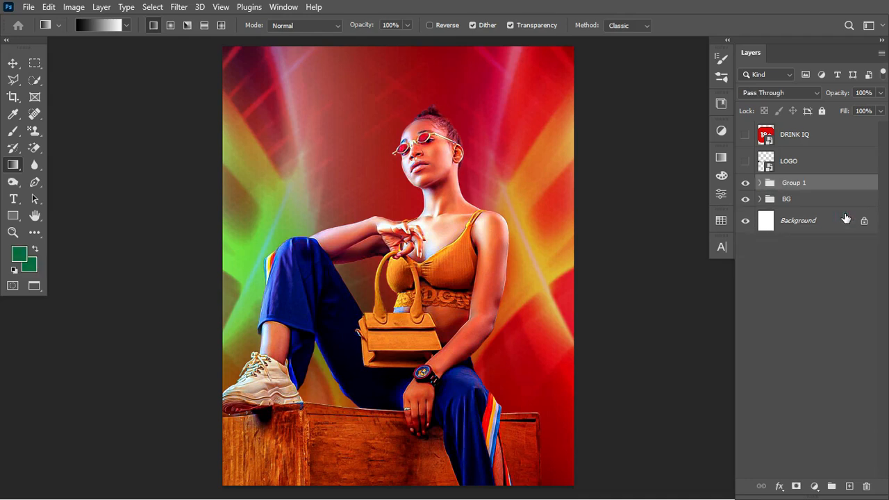
{"action": "double_click", "coordinate": [793, 183]}
{"action": "type", "text": "LADY"}
{"action": "key", "text": "Return"}
{"action": "left_click", "coordinate": [745, 182]}
{"action": "left_click", "coordinate": [745, 182]}
{"action": "left_click", "coordinate": [745, 199]}
{"action": "left_click", "coordinate": [745, 199]}
Add a layer mask to the LADY group and fade the figure's lower-left area into the background with black-to-transparent diagonal gradients.
{"action": "left_click", "coordinate": [853, 187]}
{"action": "left_click", "coordinate": [796, 486]}
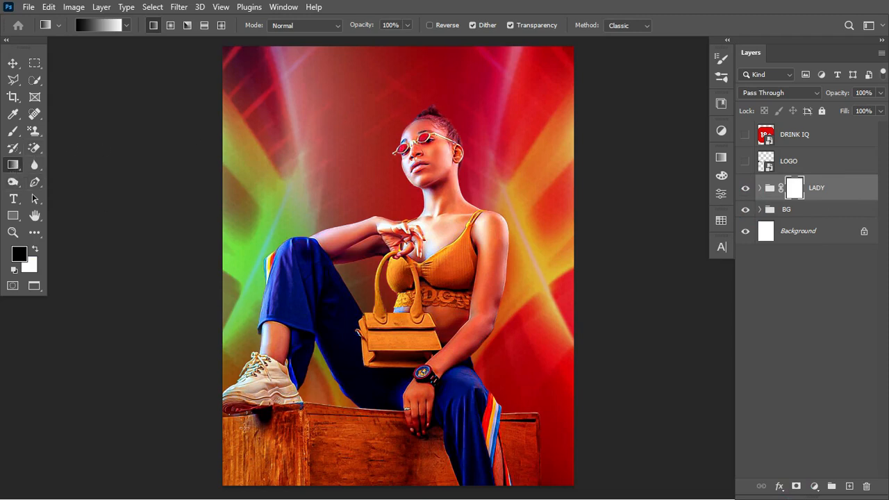
{"action": "left_click_drag", "start_coordinate": [229, 461], "coordinate": [380, 275]}
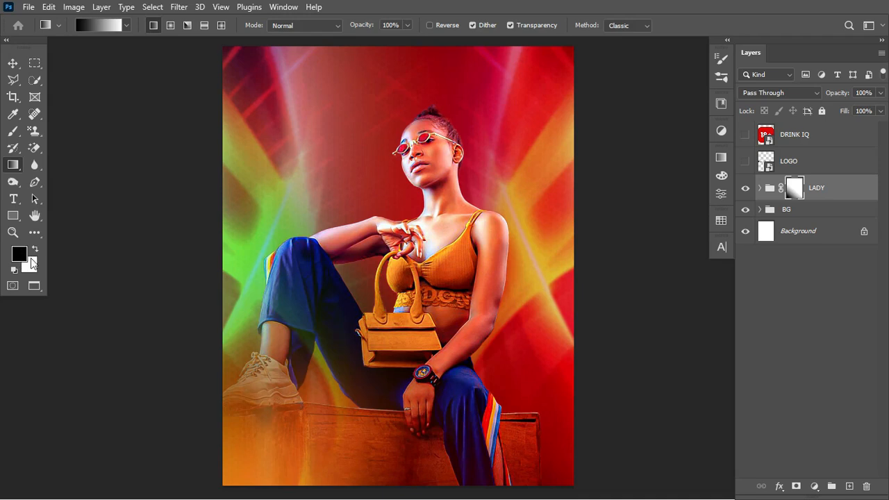
{"action": "left_click_drag", "start_coordinate": [241, 456], "coordinate": [348, 354]}
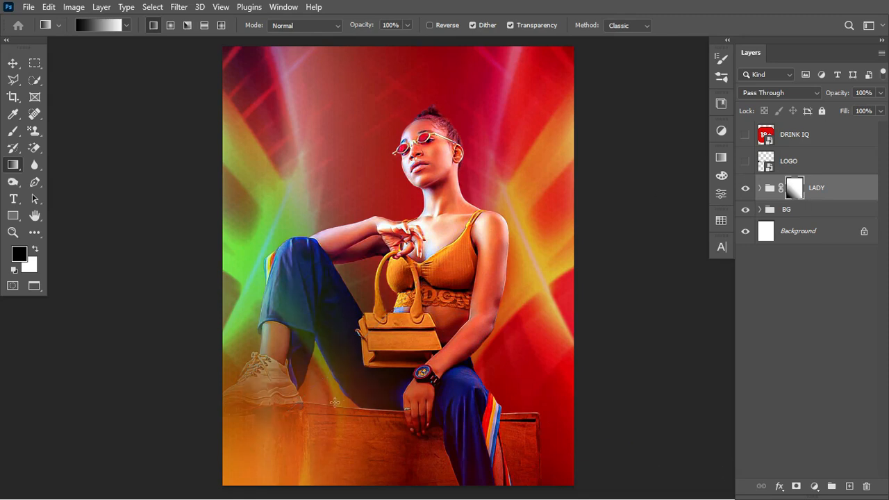
{"action": "left_click_drag", "start_coordinate": [263, 446], "coordinate": [446, 240]}
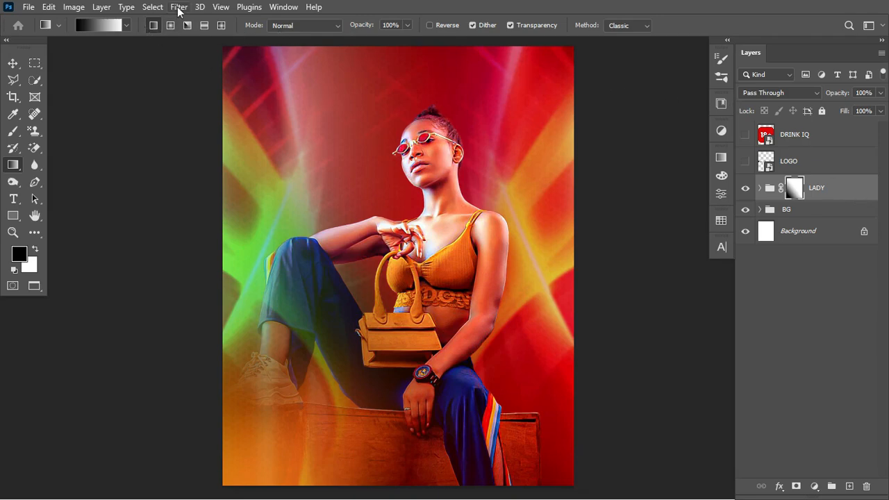
Create a cyan guide layout with margins of 67.5 px at top and bottom and 75.6 px at left and right.
{"action": "left_click", "coordinate": [221, 8]}
{"action": "mouse_move", "coordinate": [292, 354]}
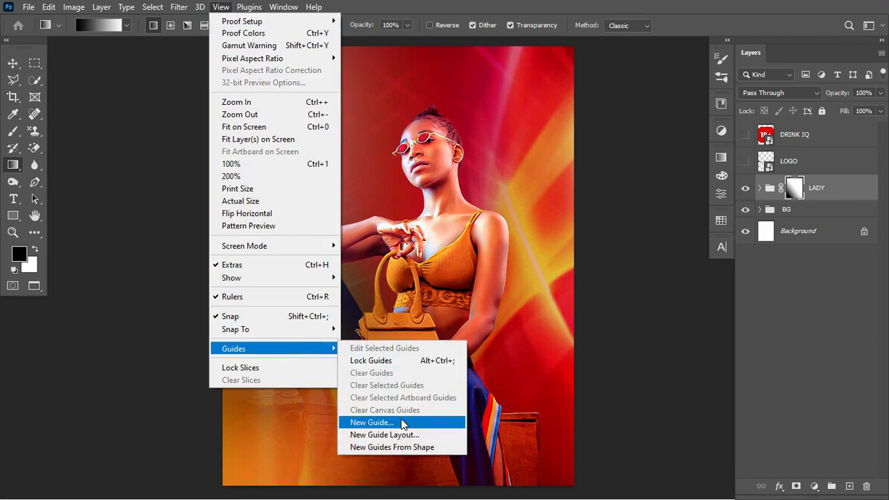
{"action": "left_click", "coordinate": [397, 435]}
{"action": "left_click_drag", "start_coordinate": [434, 72], "coordinate": [633, 81]}
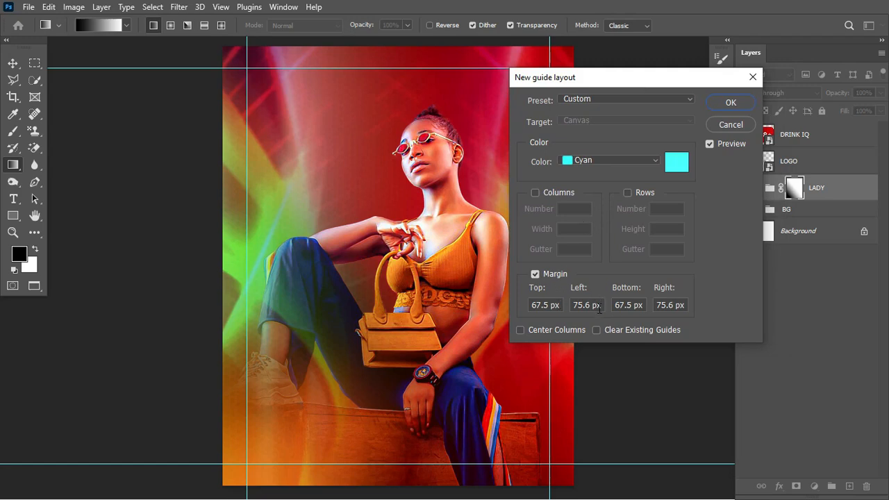
{"action": "left_click", "coordinate": [730, 103]}
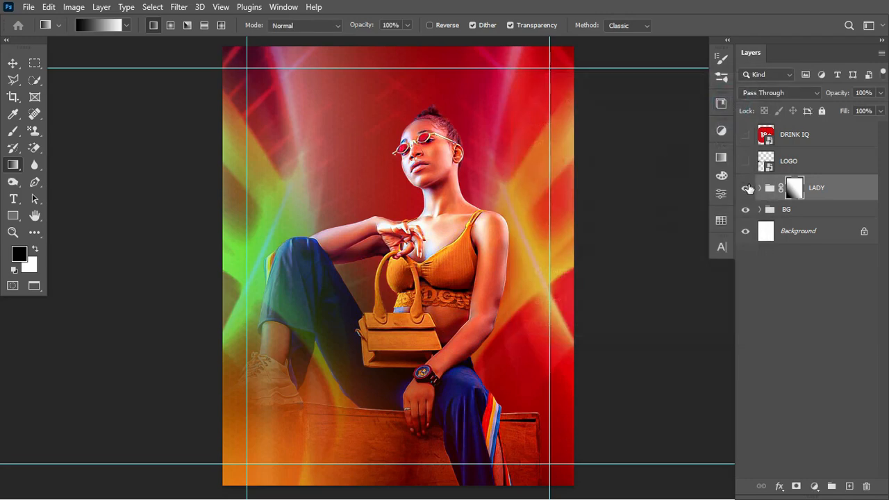
Show the LOGO layer, shrink the sponsor logo strip and place it in the lower-right corner inside the margin guides.
{"action": "left_click", "coordinate": [745, 161]}
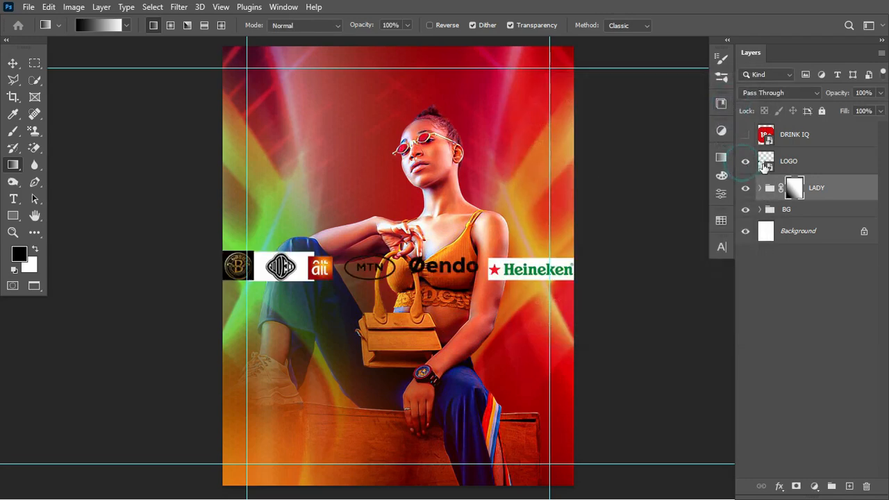
{"action": "left_click", "coordinate": [817, 170]}
{"action": "key", "text": "ctrl+t"}
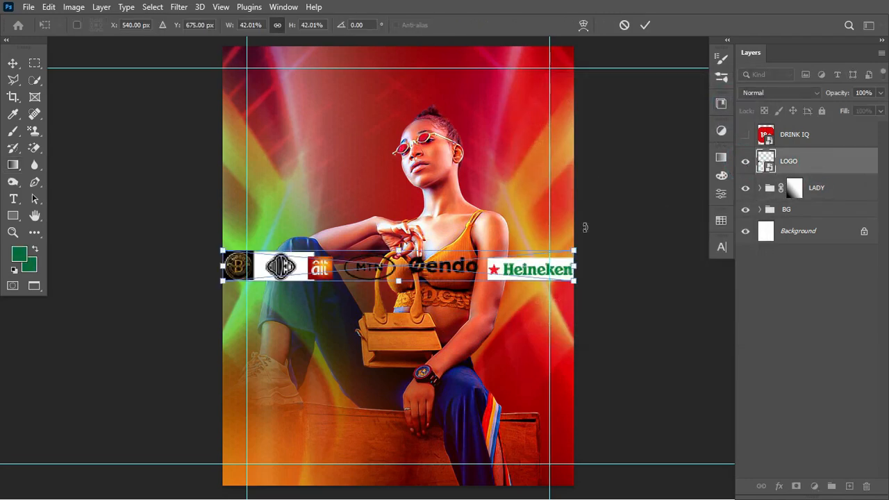
{"action": "left_click_drag", "start_coordinate": [574, 243], "coordinate": [531, 456]}
{"action": "key", "text": "Return"}
{"action": "key", "text": "g"}
Show the DRINK IQ layer, shrink the 18+ badge to a small icon and place it against the right margin guide around mid-height.
{"action": "left_click_drag", "start_coordinate": [546, 290], "coordinate": [535, 297]}
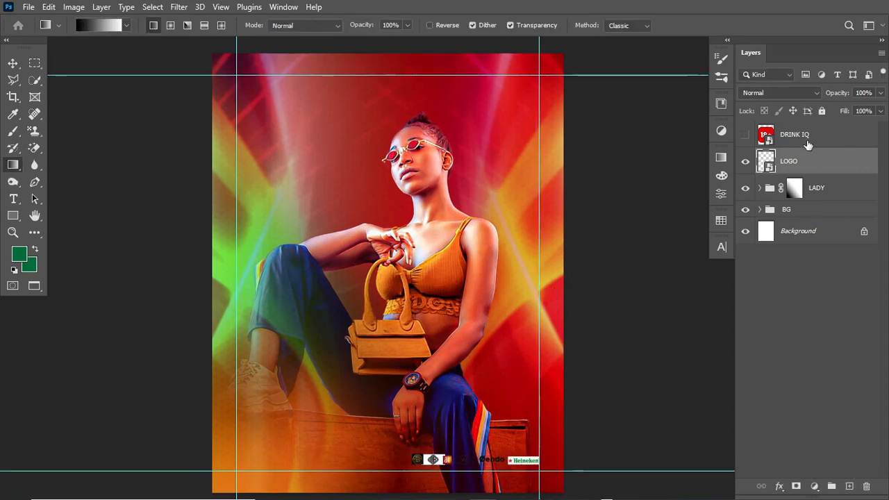
{"action": "left_click", "coordinate": [745, 136]}
{"action": "left_click", "coordinate": [833, 139]}
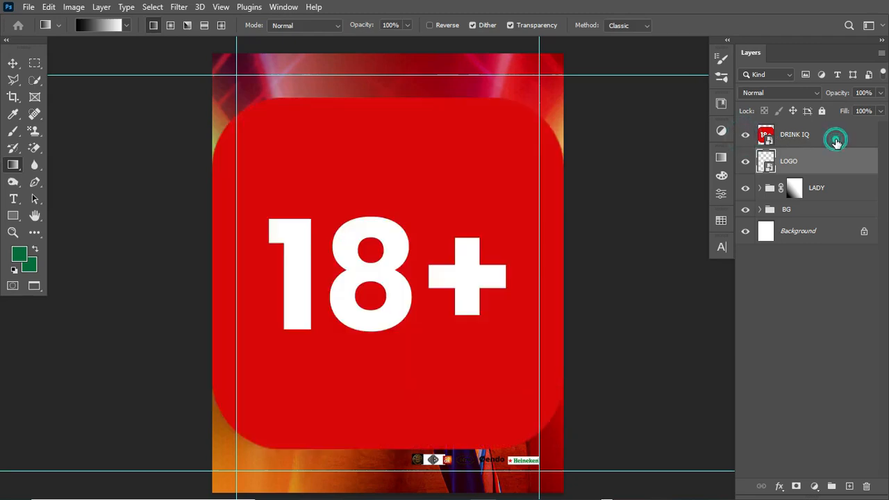
{"action": "key", "text": "ctrl+t"}
{"action": "left_click_drag", "start_coordinate": [208, 93], "coordinate": [521, 288]}
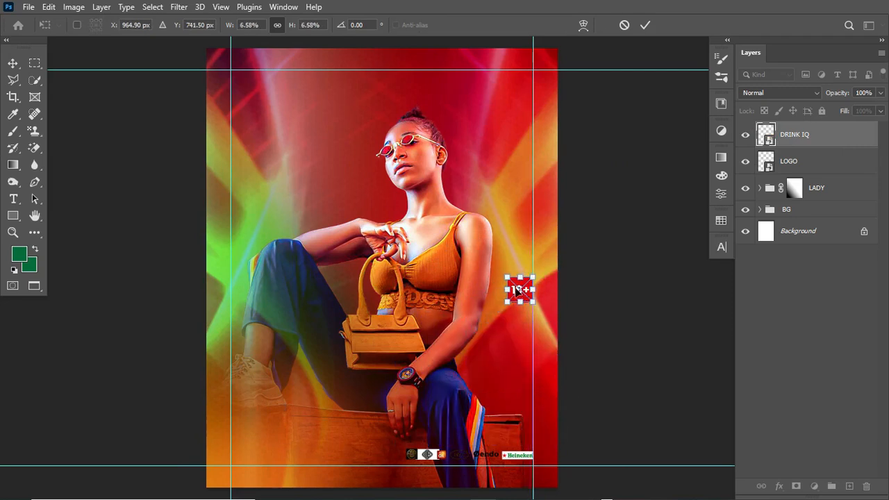
{"action": "key", "text": "Return"}
{"action": "key", "text": "g"}
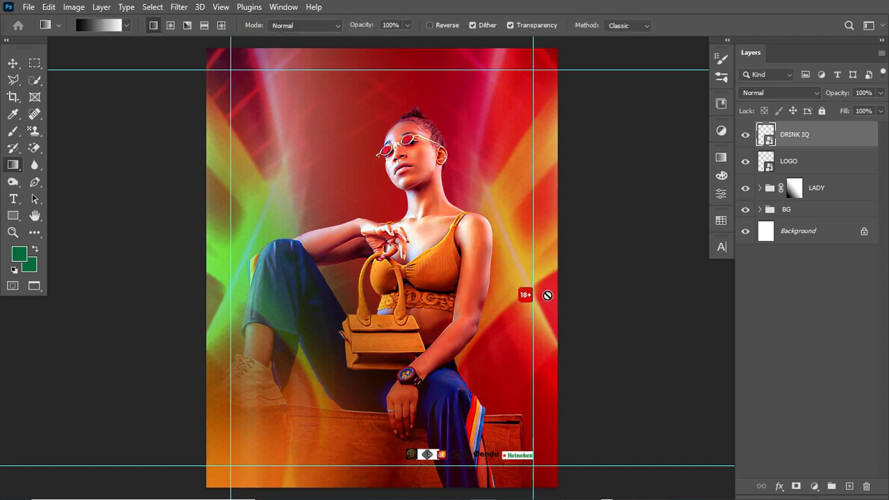
{"action": "key", "text": "v"}
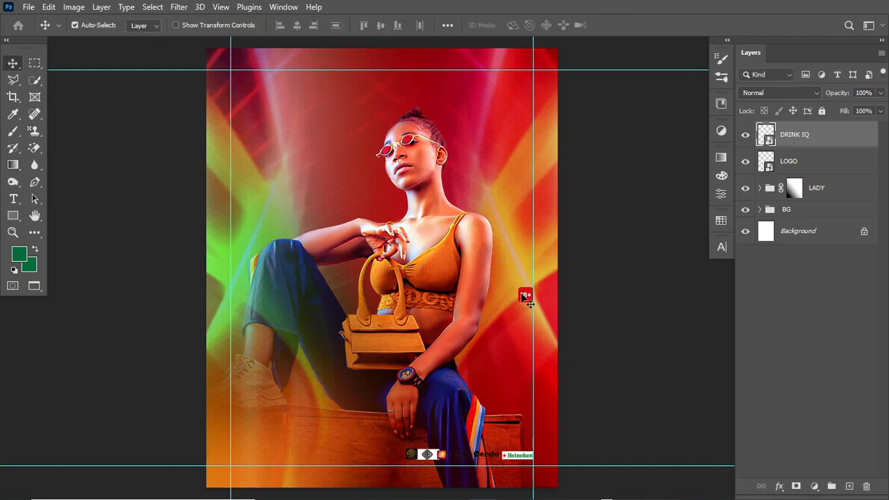
{"action": "left_click_drag", "start_coordinate": [523, 295], "coordinate": [523, 283]}
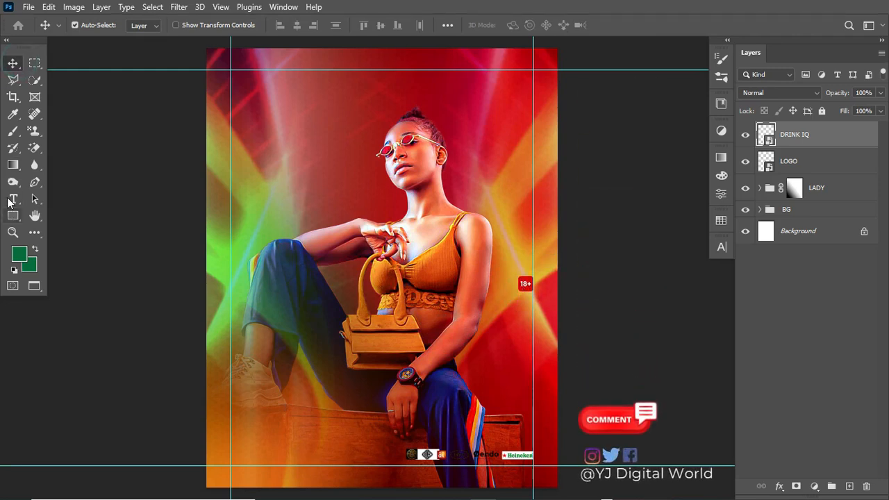
Paste the copied event details as a new text layer, scale the text down to 4.65 pt and place it over the figure.
{"action": "key", "text": "t"}
{"action": "left_click", "coordinate": [286, 186]}
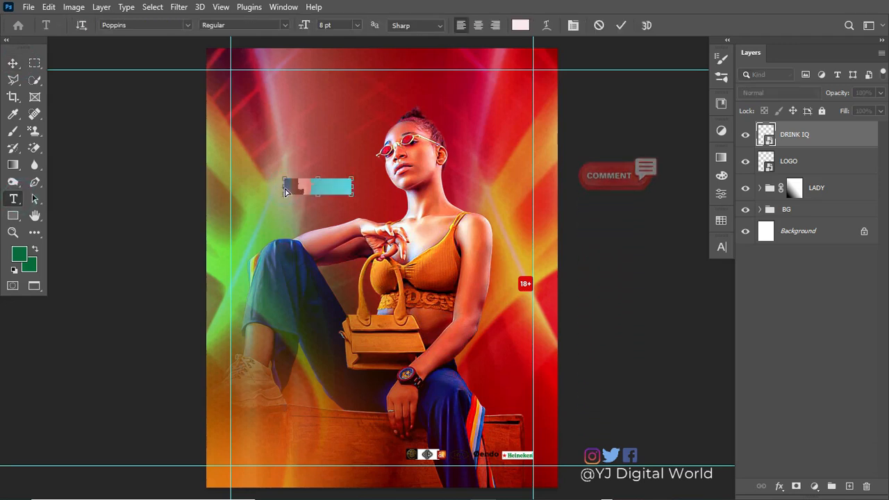
{"action": "key", "text": "ctrl+v"}
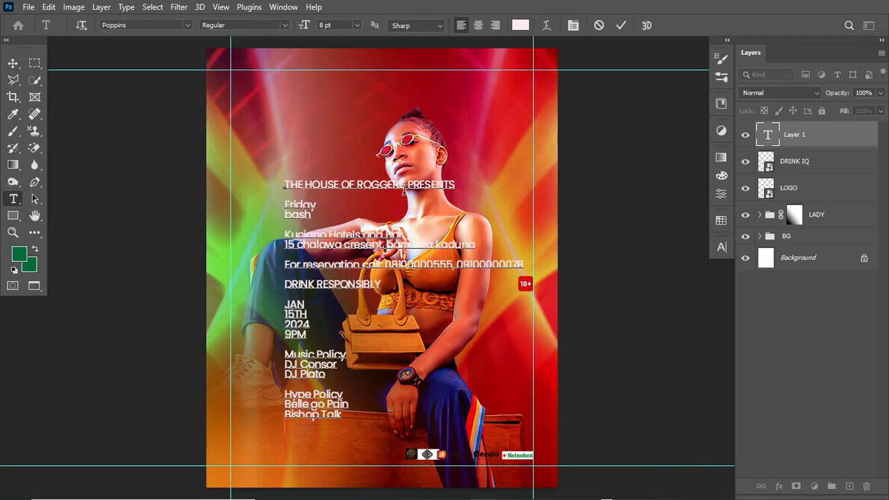
{"action": "key", "text": "ctrl+Return"}
{"action": "key", "text": "v"}
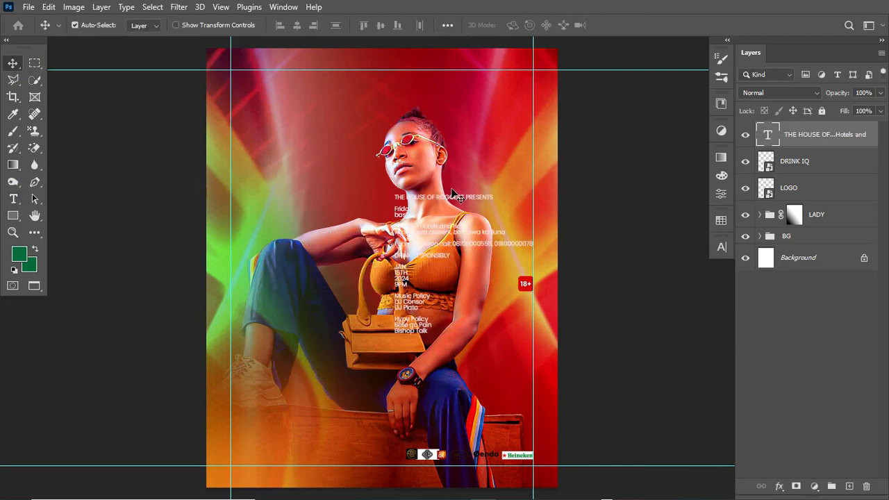
Cut "Friday bash" out of the event details and paste it as a separate text layer beside the left margin guide.
{"action": "key", "text": "t"}
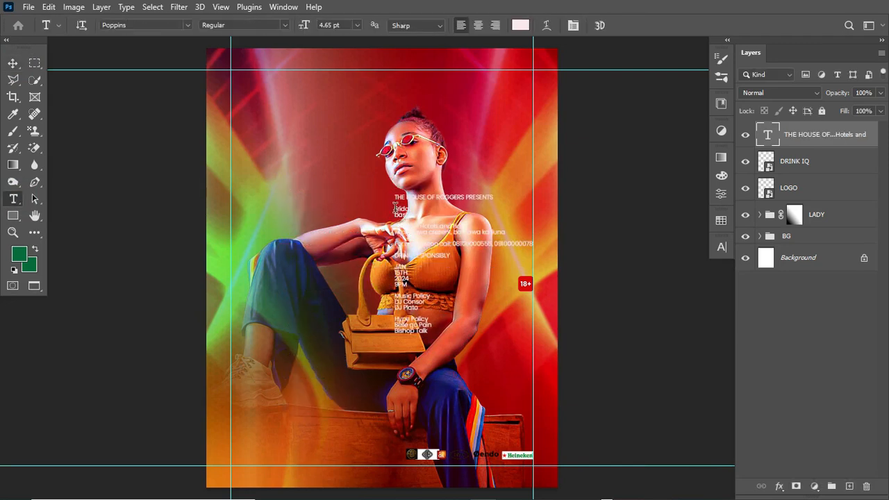
{"action": "left_click_drag", "start_coordinate": [395, 209], "coordinate": [420, 214]}
{"action": "key", "text": "ctrl+x"}
{"action": "key", "text": "ctrl+Return"}
{"action": "left_click", "coordinate": [238, 318]}
{"action": "key", "text": "ctrl+v"}
{"action": "key", "text": "ctrl+Return"}
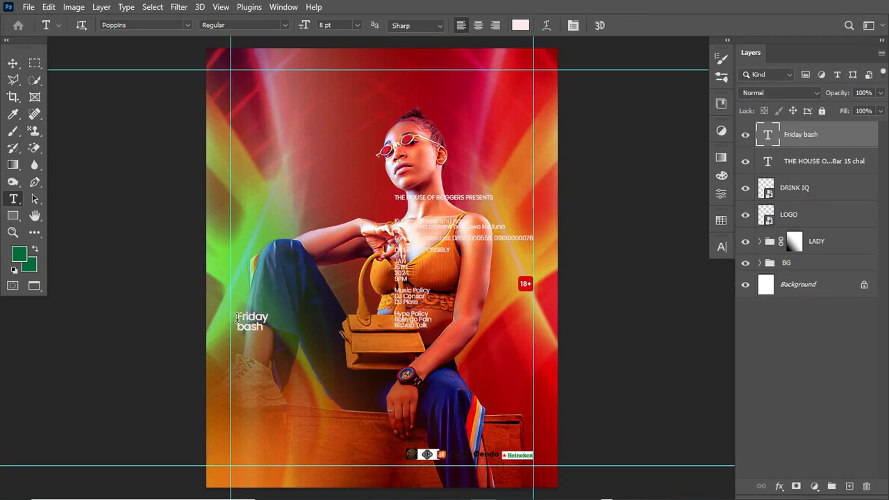
Set the "Friday bash" text in Caroline and enlarge it to 73.34 pt, aligned with the left margin guide.
{"action": "left_click", "coordinate": [132, 25]}
{"action": "type", "text": "Caroline"}
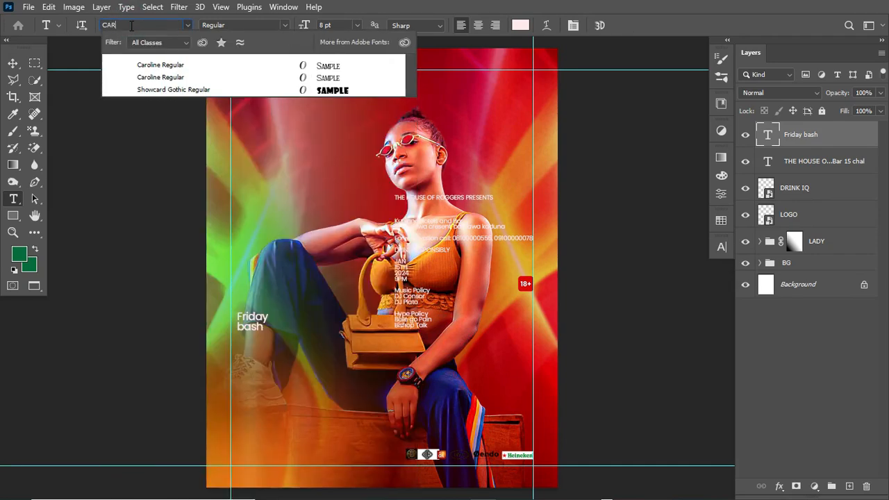
{"action": "left_click", "coordinate": [199, 63]}
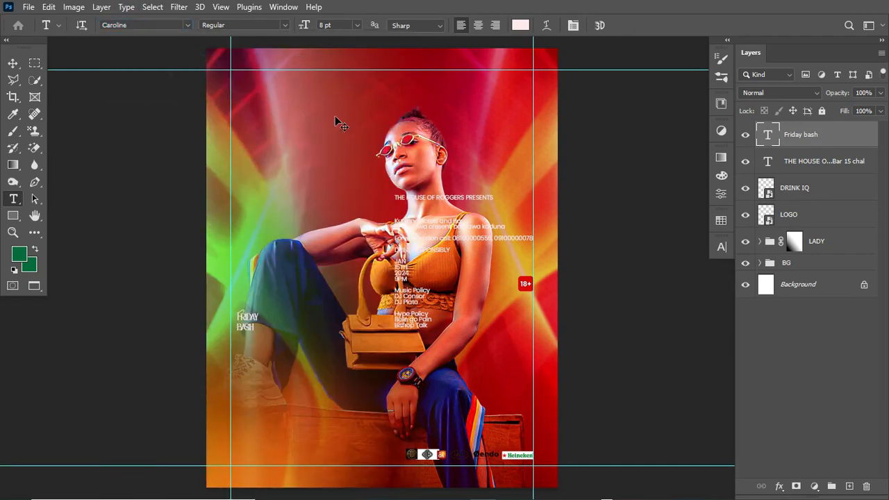
{"action": "key", "text": "ctrl+t"}
{"action": "left_click_drag", "start_coordinate": [258, 335], "coordinate": [363, 451]}
{"action": "left_click_drag", "start_coordinate": [235, 313], "coordinate": [229, 306]}
{"action": "left_click_drag", "start_coordinate": [362, 310], "coordinate": [413, 243]}
{"action": "key", "text": "Return"}
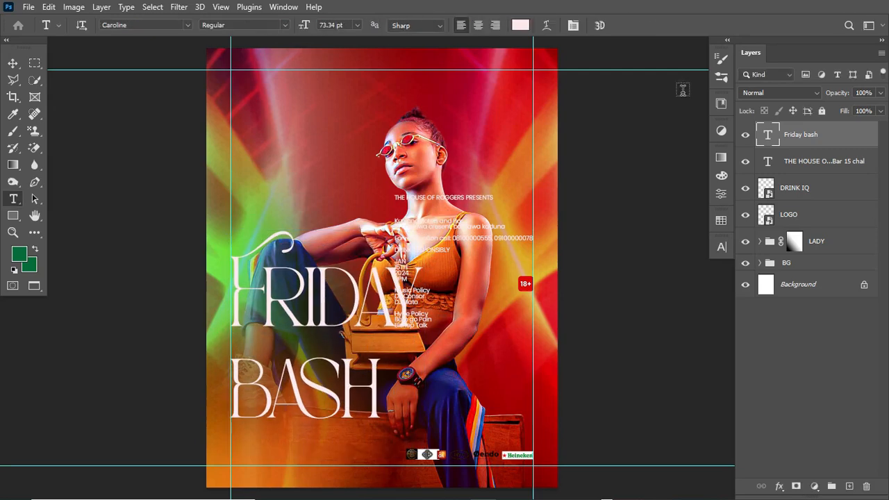
Tighten the FRIDAY BASH headline's leading to 49 pt.
{"action": "left_click", "coordinate": [720, 248]}
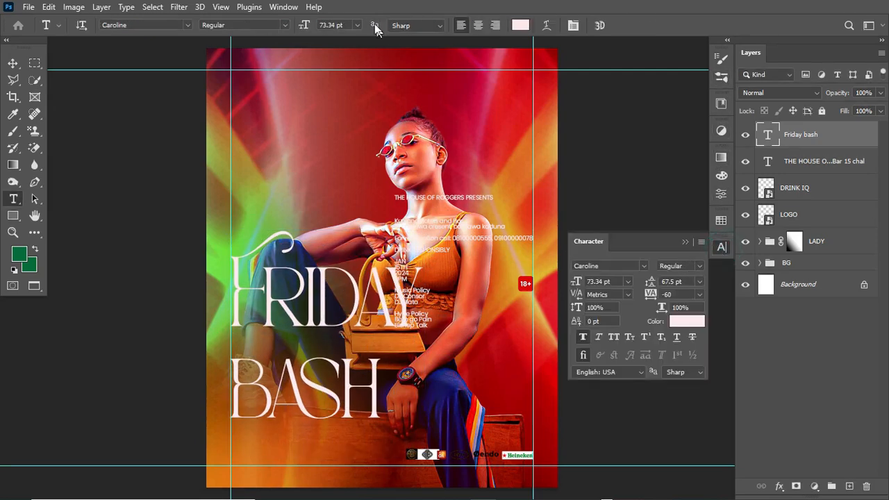
{"action": "left_click", "coordinate": [278, 8]}
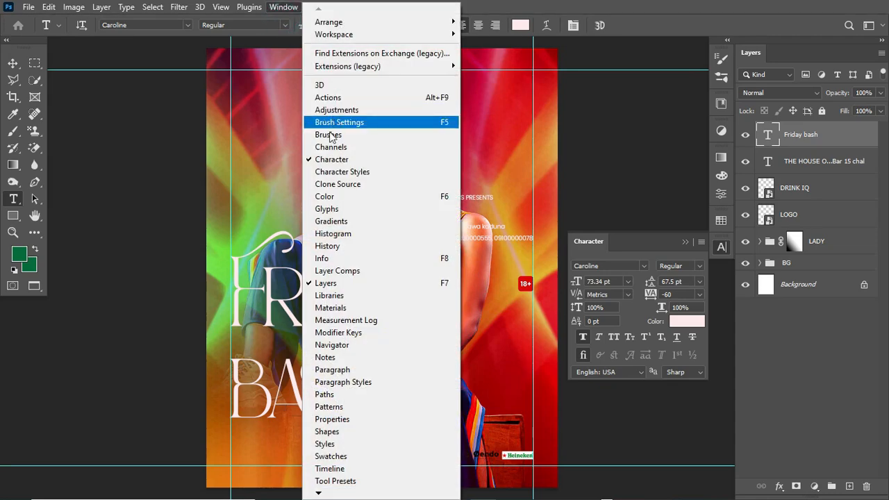
{"action": "left_click", "coordinate": [651, 283]}
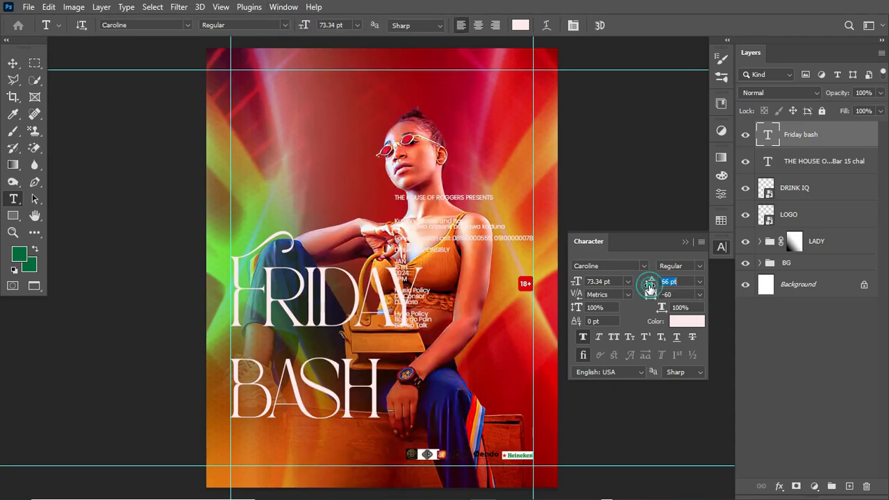
{"action": "left_click", "coordinate": [651, 284]}
{"action": "left_click_drag", "start_coordinate": [653, 286], "coordinate": [631, 284]}
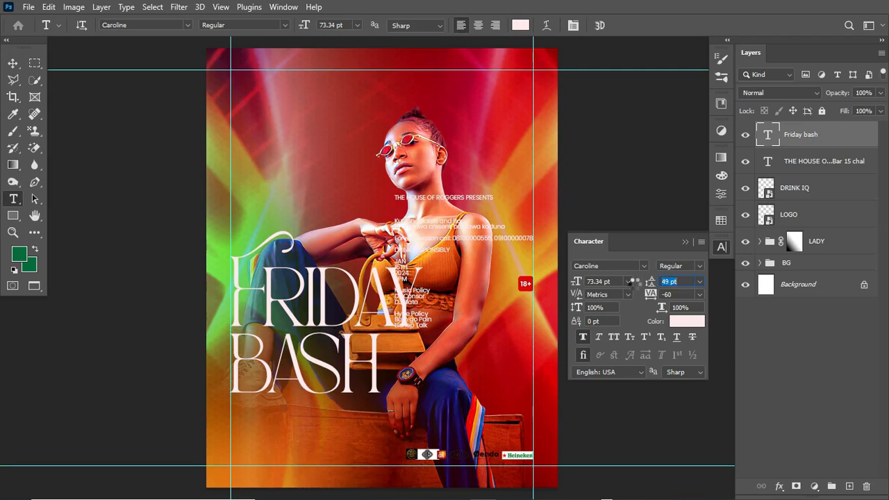
{"action": "left_click", "coordinate": [685, 241]}
Cut "THE HOUSE OF ROGGERS PRESENTS" from the event details, move the remaining details up, and paste the line as its own text layer below the headline.
{"action": "left_click_drag", "start_coordinate": [397, 198], "coordinate": [499, 202]}
{"action": "key", "text": "ctrl+x"}
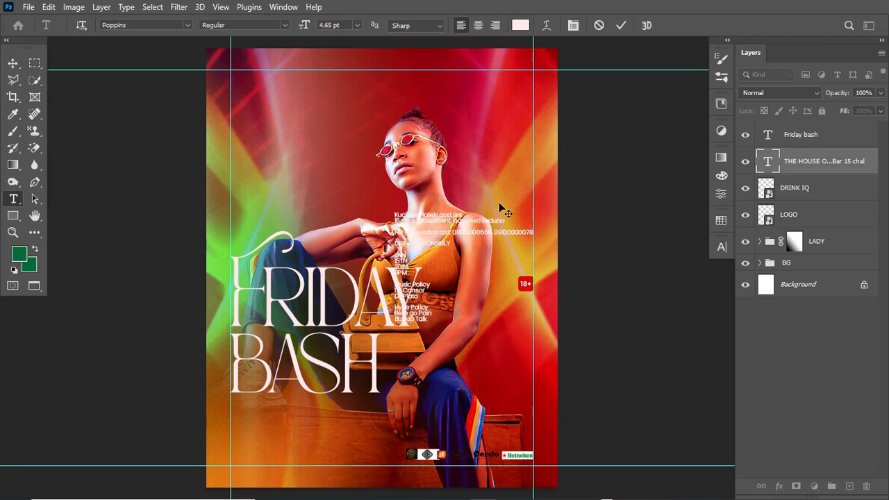
{"action": "key", "text": "ctrl+Return"}
{"action": "left_click", "coordinate": [325, 240]}
{"action": "left_click", "coordinate": [315, 439]}
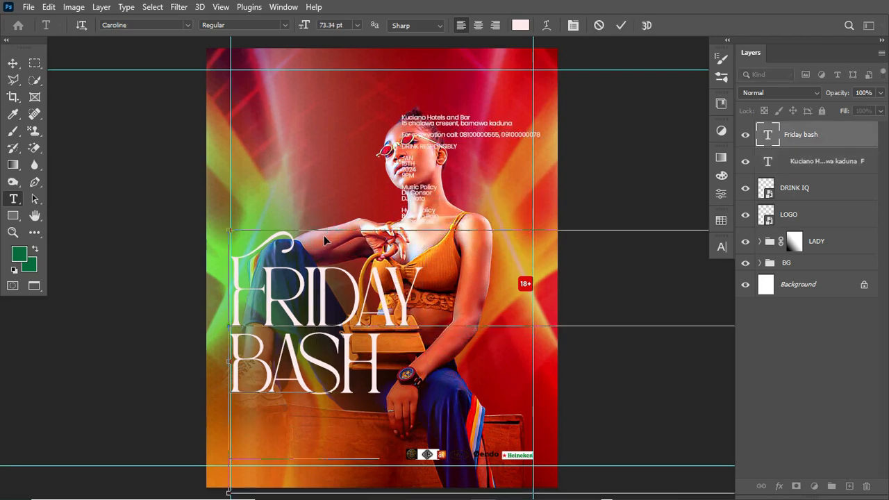
{"action": "key", "text": "ctrl+v"}
{"action": "key", "text": "ctrl+Return"}
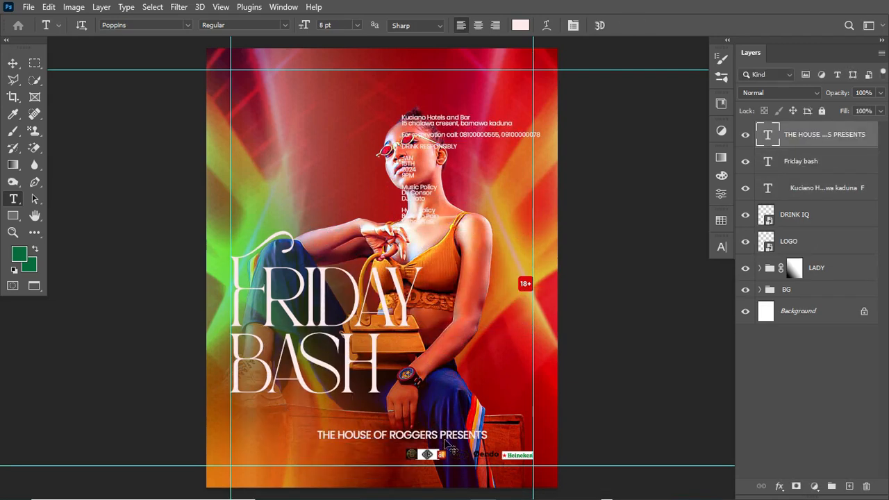
Set "PRESENTS" to Poppins Light Italic and "THE HOUSE OF ROGGERS" to Poppins Medium.
{"action": "left_click_drag", "start_coordinate": [442, 435], "coordinate": [520, 435]}
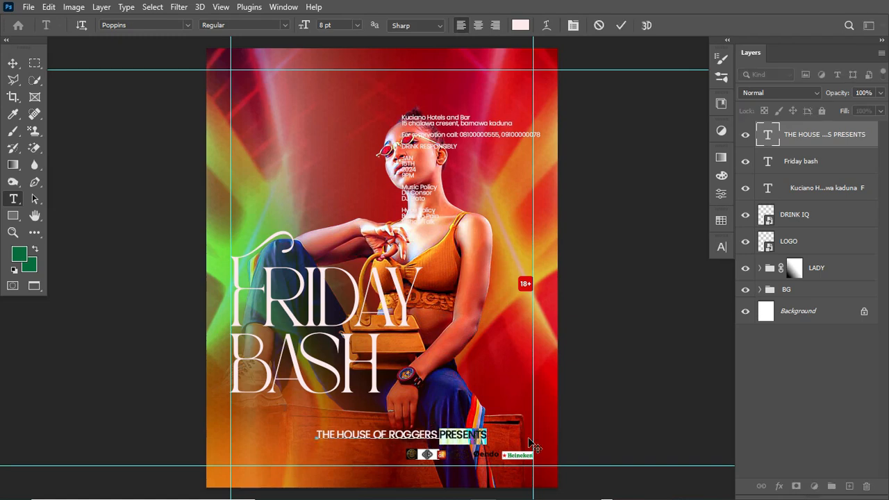
{"action": "left_click", "coordinate": [281, 25]}
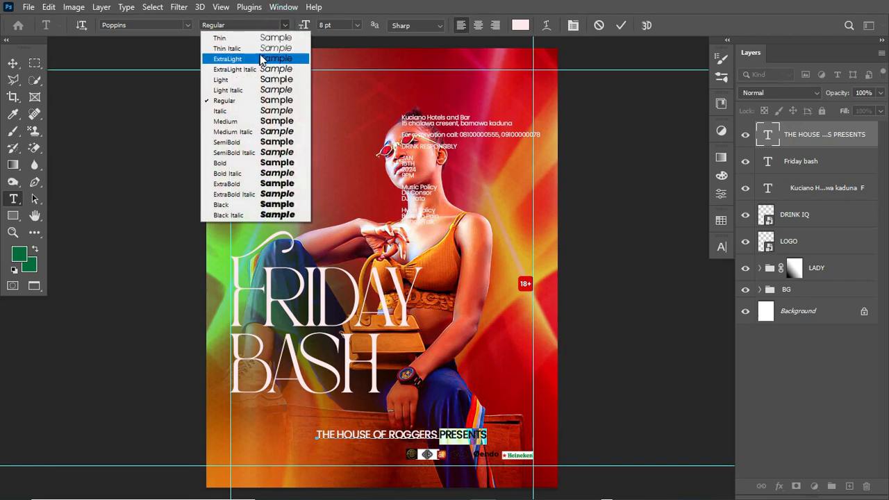
{"action": "left_click", "coordinate": [261, 89]}
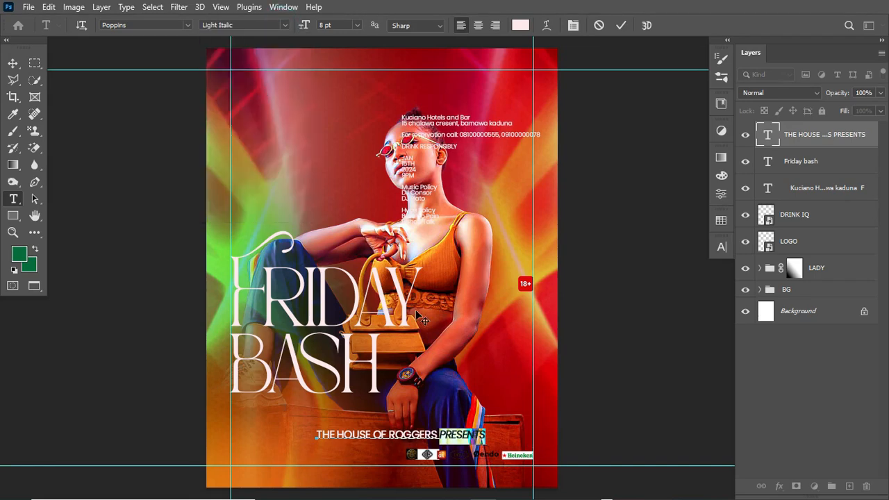
{"action": "left_click_drag", "start_coordinate": [439, 434], "coordinate": [303, 429]}
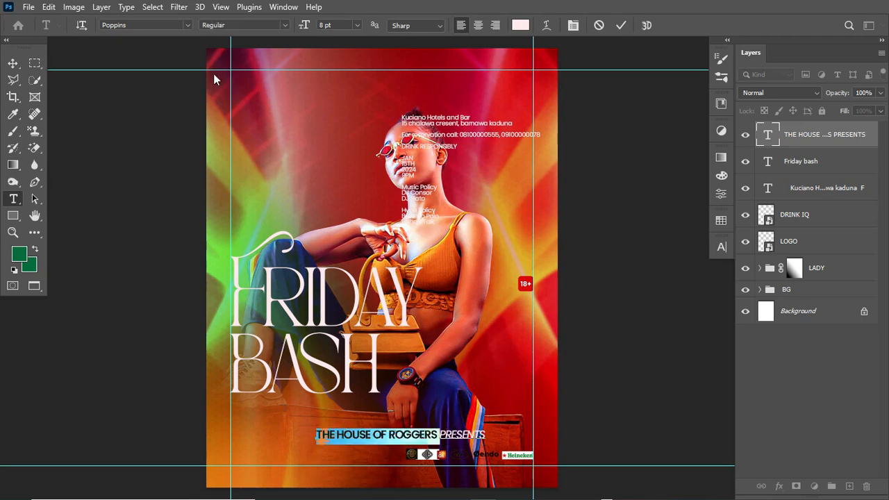
{"action": "left_click", "coordinate": [286, 25]}
{"action": "left_click", "coordinate": [255, 123]}
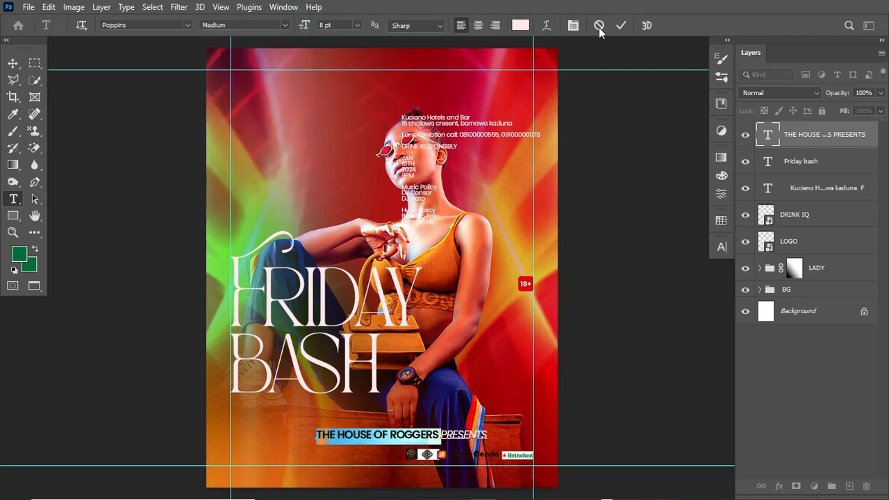
{"action": "left_click", "coordinate": [622, 23]}
Scale down the "THE HOUSE OF ROGGERS PRESENTS" line and place it just above FRIDAY, ending level with the Y.
{"action": "key", "text": "ctrl+t"}
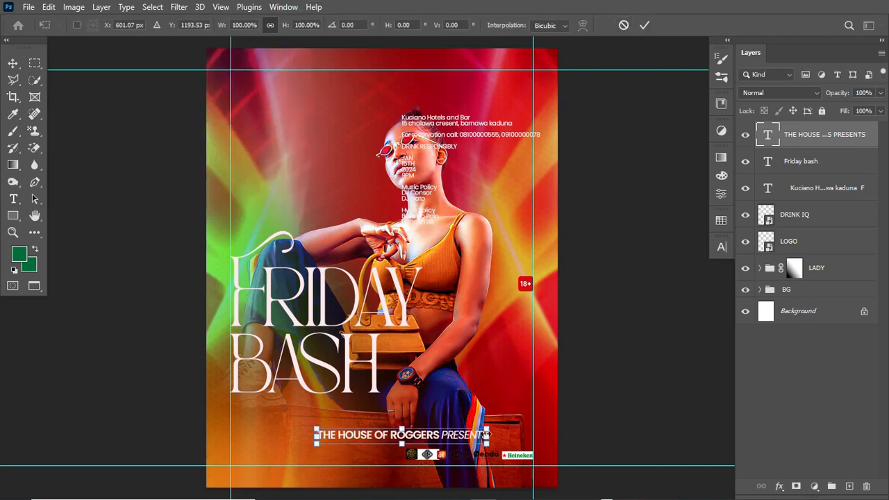
{"action": "left_click_drag", "start_coordinate": [487, 450], "coordinate": [375, 262]}
{"action": "key", "text": "Return"}
{"action": "key", "text": "v"}
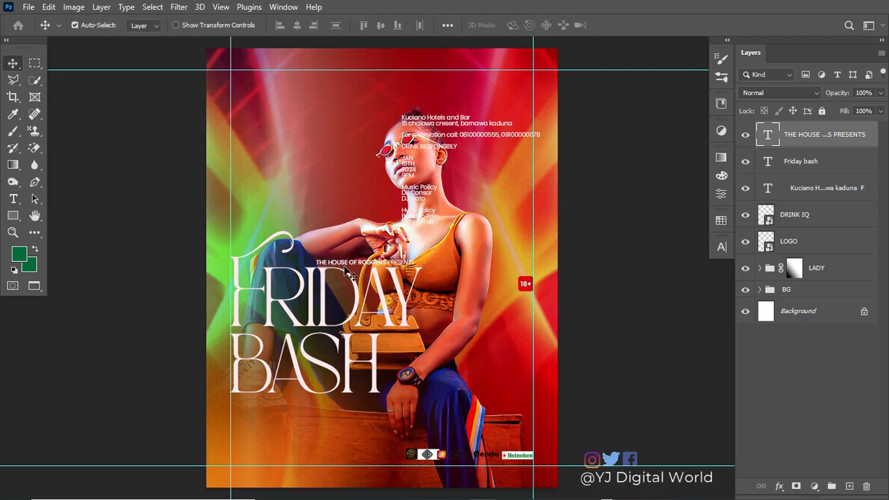
{"action": "left_click_drag", "start_coordinate": [345, 271], "coordinate": [355, 274]}
{"action": "mouse_move", "coordinate": [467, 311]}
{"action": "left_mouse_down"}
{"action": "mouse_move", "coordinate": [450, 291]}
{"action": "mouse_move", "coordinate": [456, 300]}
{"action": "left_mouse_up"}
{"action": "left_click", "coordinate": [330, 266]}
{"action": "key", "text": "ctrl+t"}
{"action": "left_click_drag", "start_coordinate": [324, 261], "coordinate": [312, 254]}
{"action": "key", "text": "Return"}
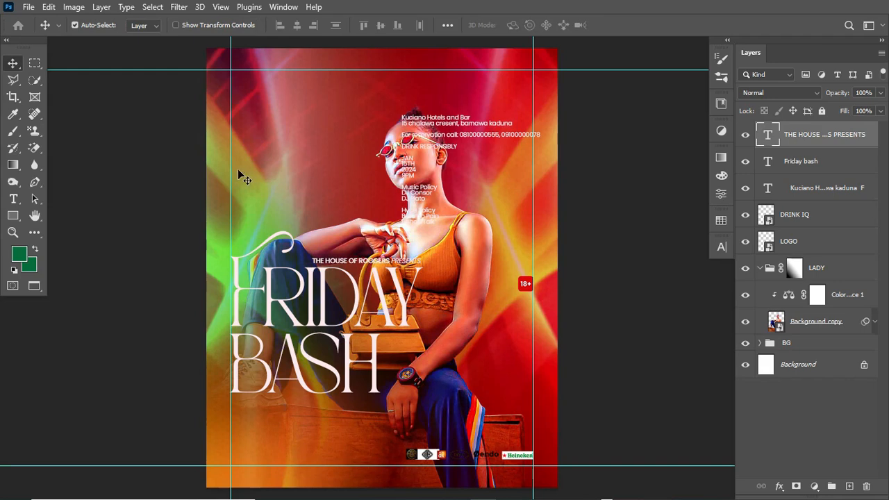
Draw a white 427 × 59 px rectangle with 10 px rounded corners around the sponsor logos and place its layer directly beneath LOGO.
{"action": "left_click", "coordinate": [13, 217]}
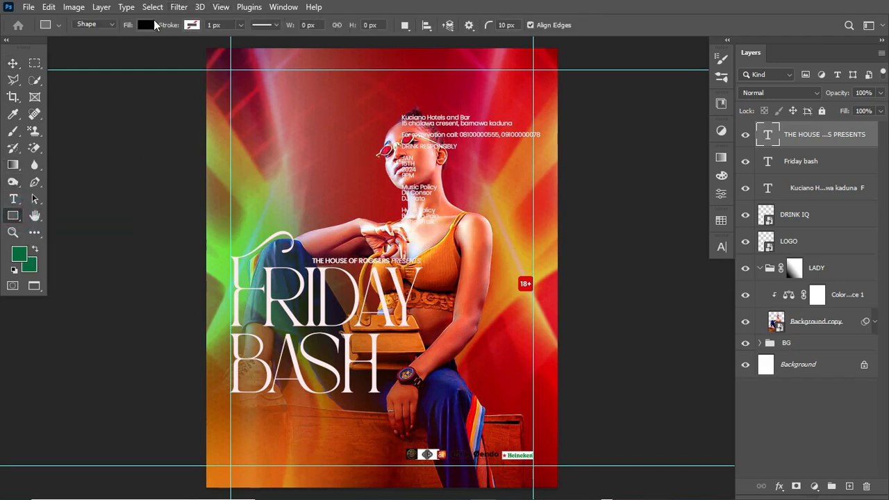
{"action": "left_click", "coordinate": [144, 25]}
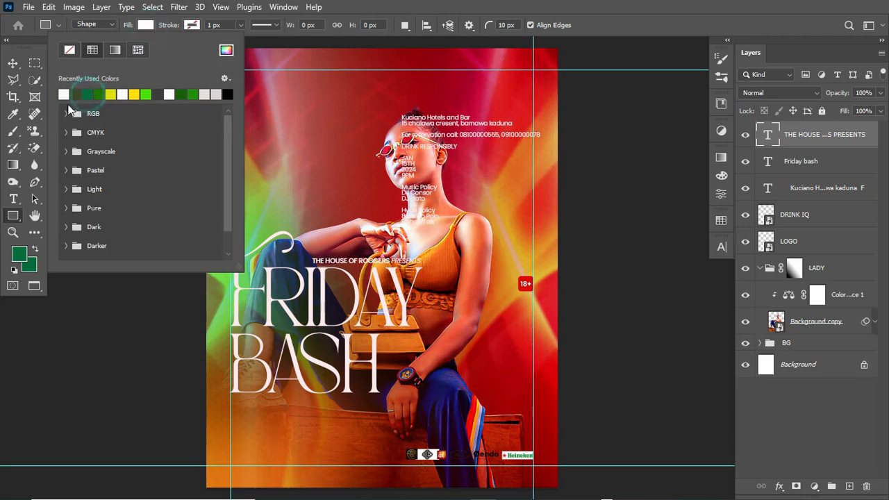
{"action": "key", "text": "v"}
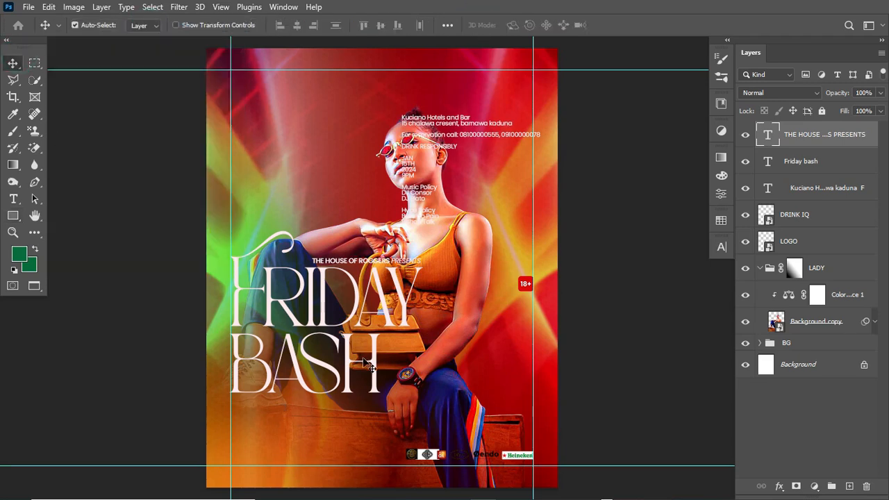
{"action": "left_click", "coordinate": [13, 215]}
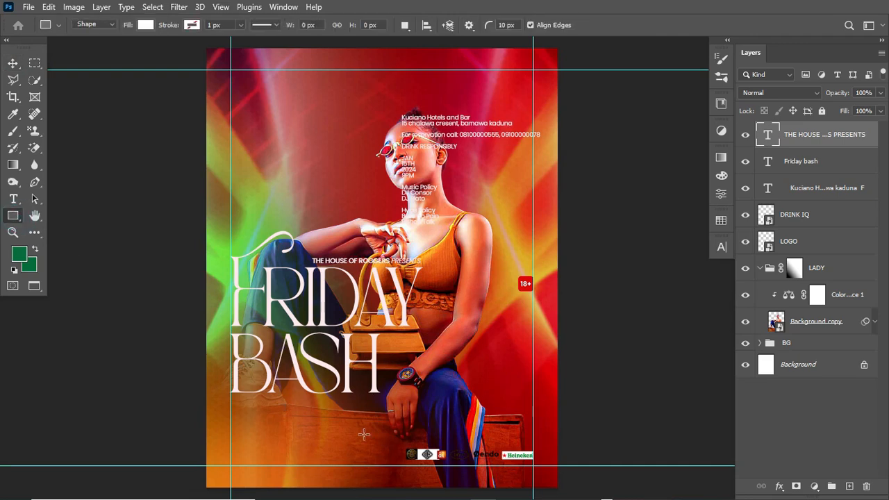
{"action": "left_click_drag", "start_coordinate": [403, 446], "coordinate": [541, 462]}
{"action": "left_click_drag", "start_coordinate": [848, 141], "coordinate": [831, 275]}
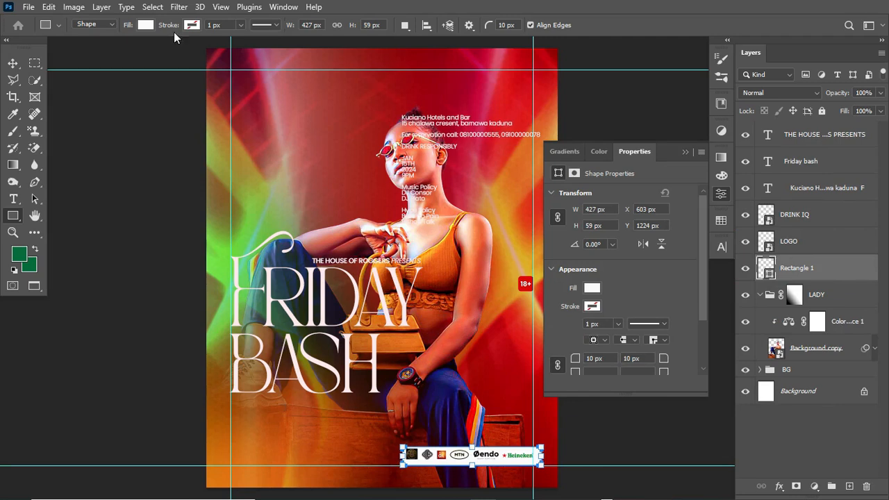
{"action": "left_click", "coordinate": [13, 63]}
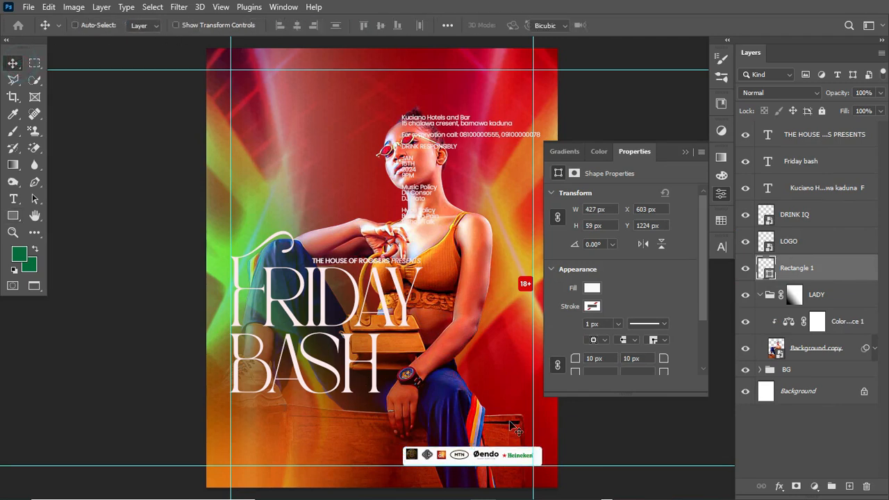
Shift the white sponsor rectangle so it ends at the right margin guide and set its corner radii to 6 px.
{"action": "key", "text": "ctrl+t"}
{"action": "left_click_drag", "start_coordinate": [514, 459], "coordinate": [505, 456]}
{"action": "key", "text": "Return"}
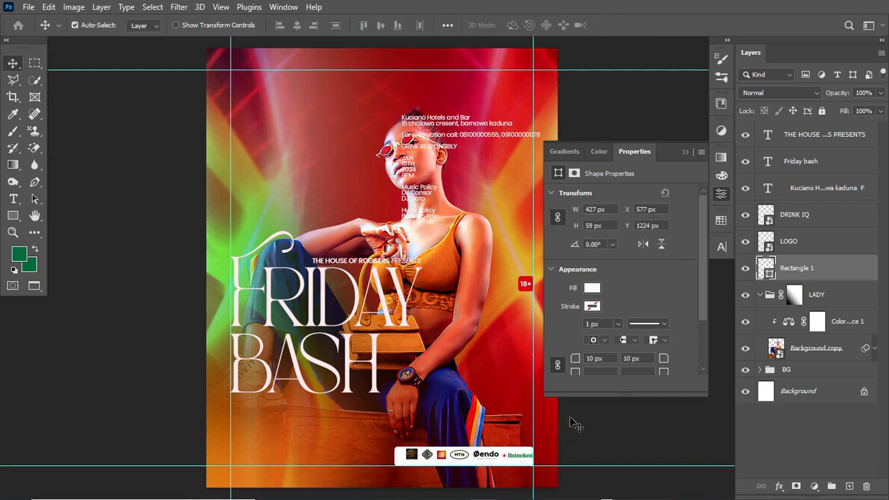
{"action": "left_click_drag", "start_coordinate": [704, 265], "coordinate": [704, 289]}
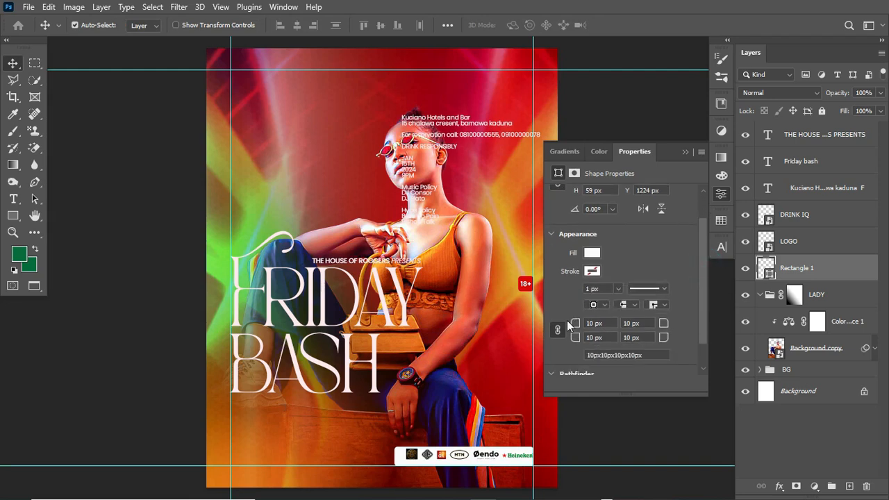
{"action": "left_click_drag", "start_coordinate": [579, 327], "coordinate": [575, 327]}
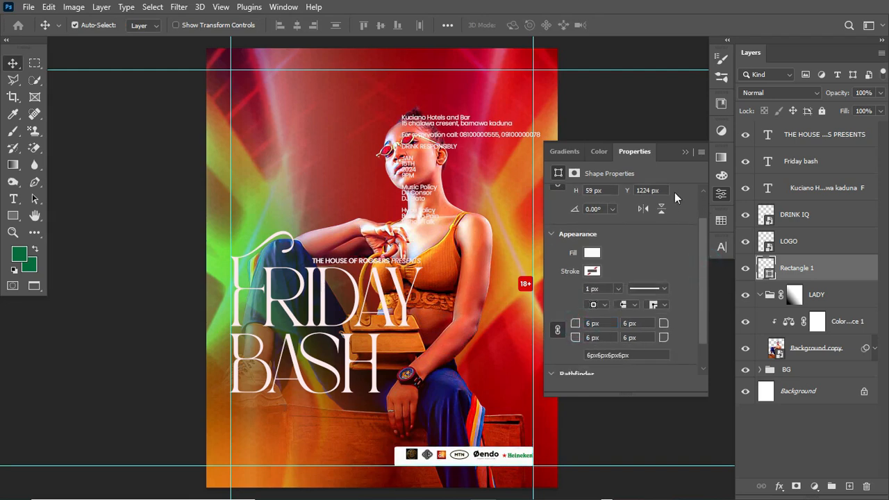
{"action": "left_click", "coordinate": [685, 151]}
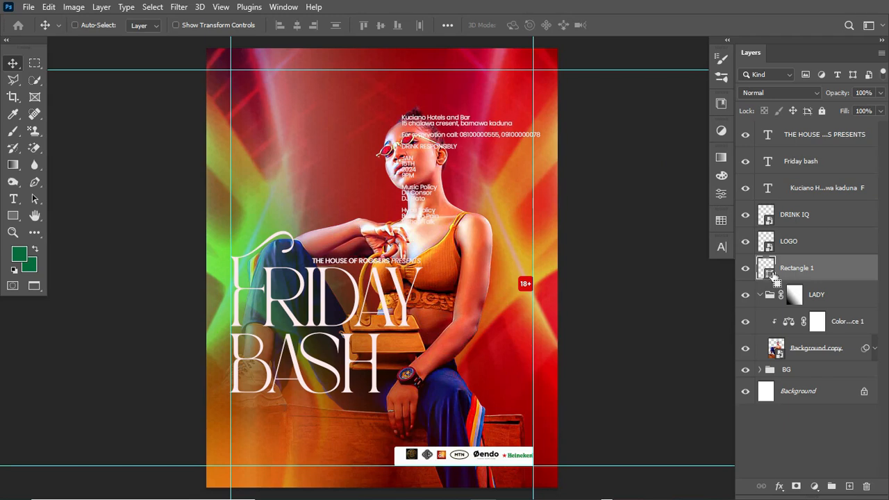
Centre the LOGO layer horizontally and vertically within the white sponsor rectangle.
{"action": "left_click", "coordinate": [768, 272], "text": "ctrl"}
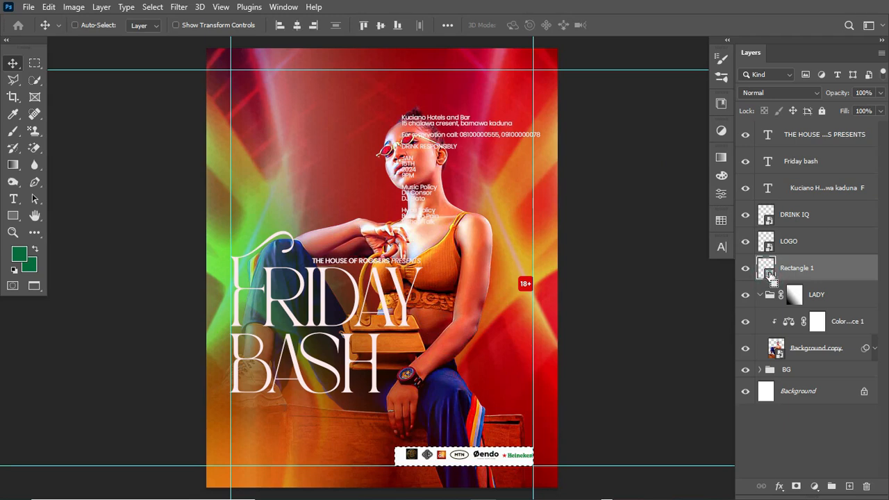
{"action": "left_click", "coordinate": [786, 239]}
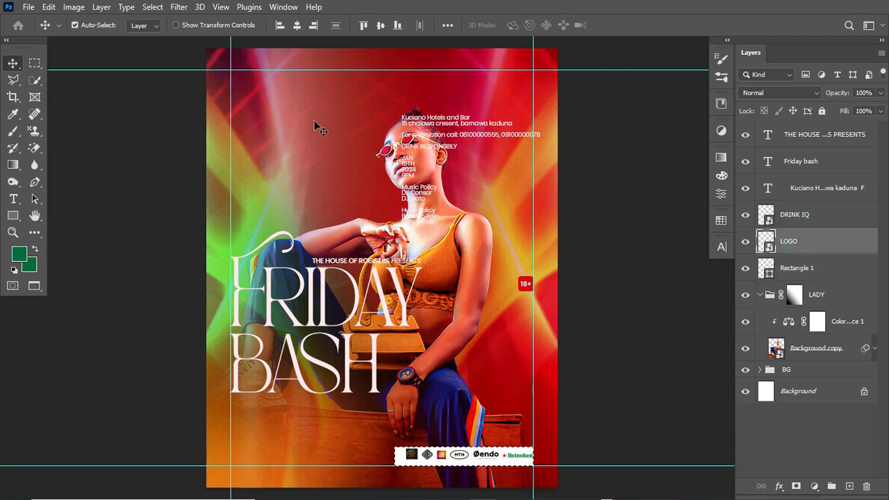
{"action": "left_click", "coordinate": [297, 25]}
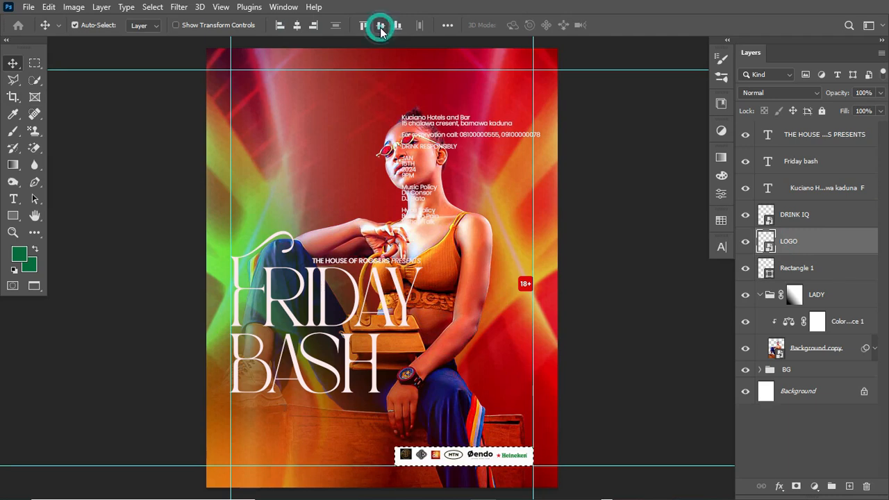
{"action": "left_click", "coordinate": [381, 27]}
{"action": "key", "text": "ctrl+d"}
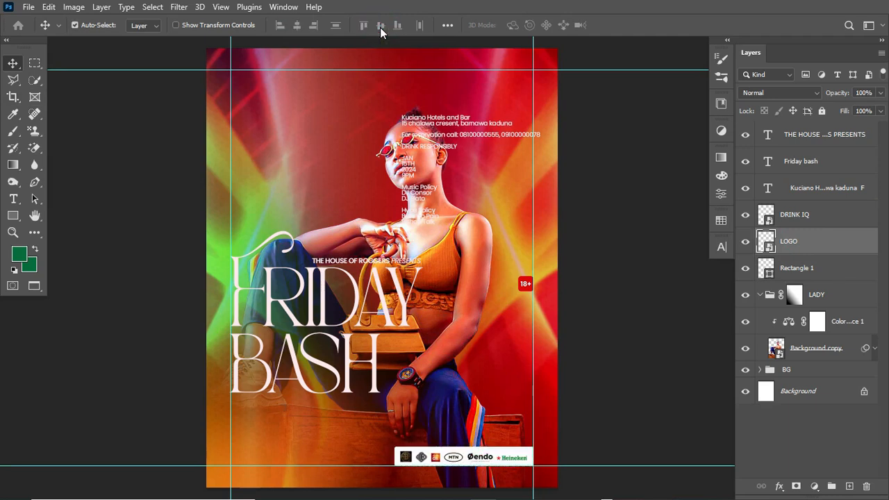
Group the LOGO and Rectangle 1 layers, name the group SPONSPOR, and collapse the LADY group.
{"action": "left_click", "coordinate": [814, 269], "text": "ctrl"}
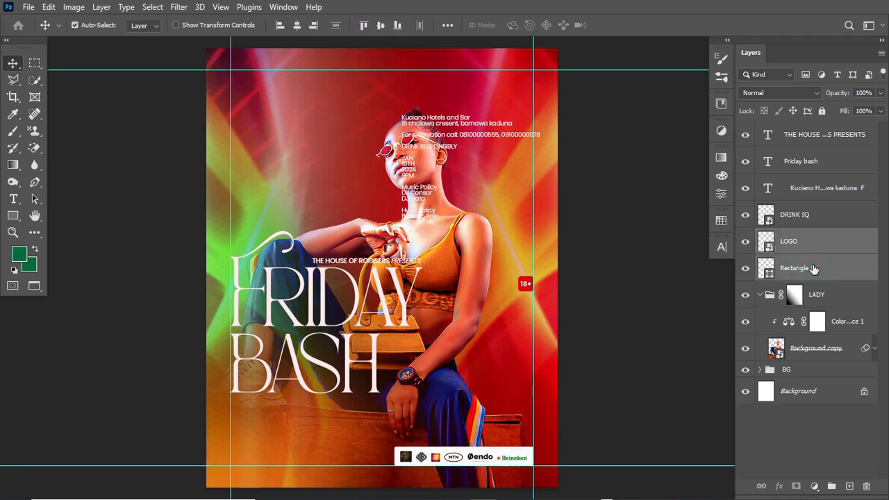
{"action": "key", "text": "ctrl+g"}
{"action": "left_click", "coordinate": [744, 237]}
{"action": "left_click", "coordinate": [745, 237]}
{"action": "double_click", "coordinate": [793, 236]}
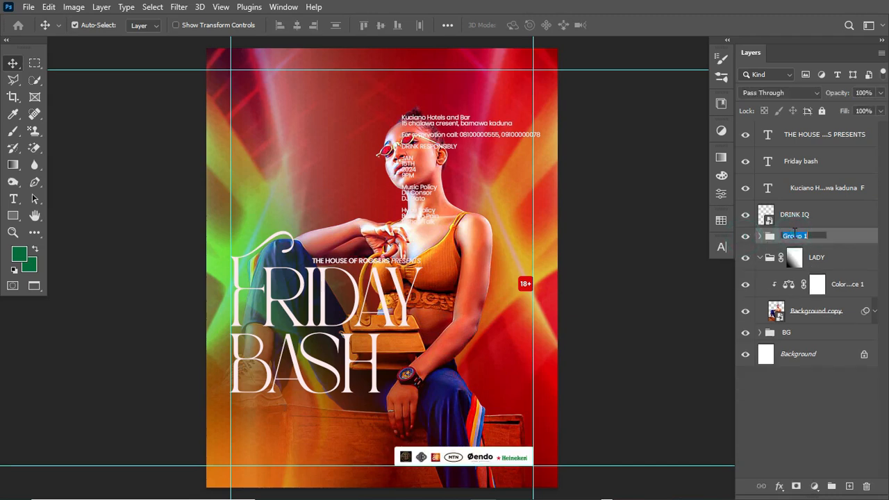
{"action": "key", "text": "Return"}
{"action": "left_click", "coordinate": [760, 258]}
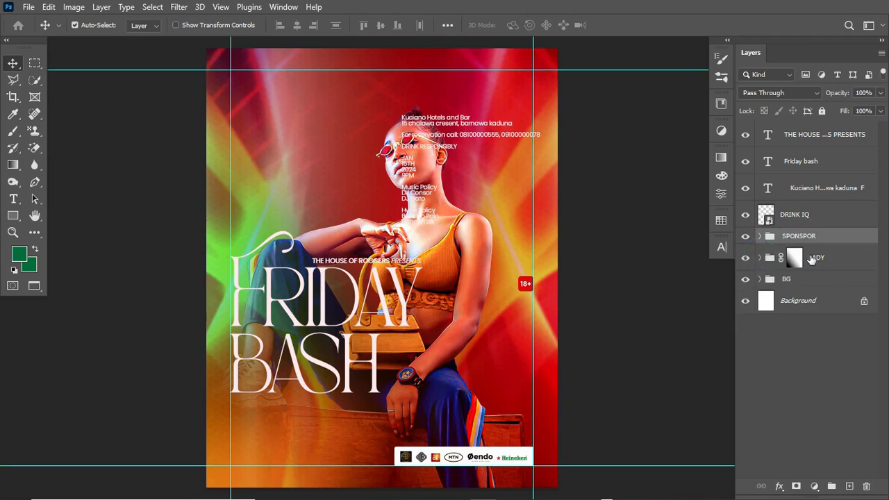
Scale down the SPONSPOR group towards its lower-right corner, keeping it against the right and bottom margin guides.
{"action": "key", "text": "ctrl+t"}
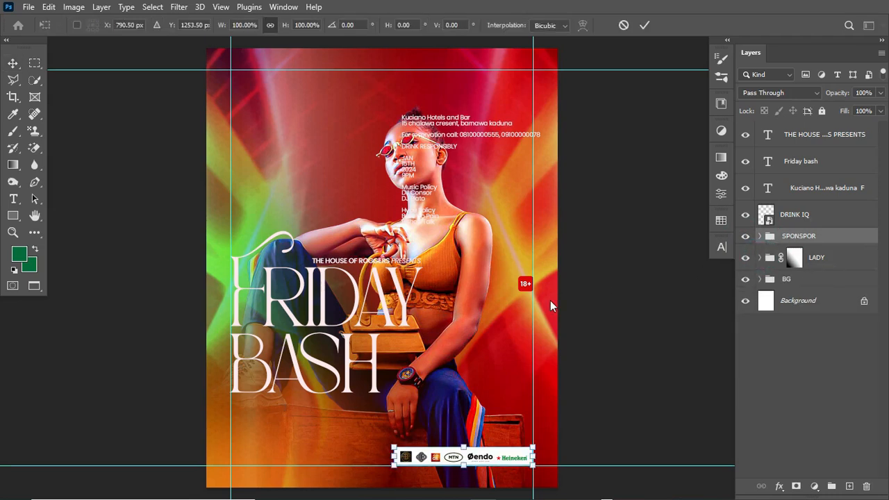
{"action": "left_click_drag", "start_coordinate": [395, 444], "coordinate": [435, 454]}
{"action": "key", "text": "Return"}
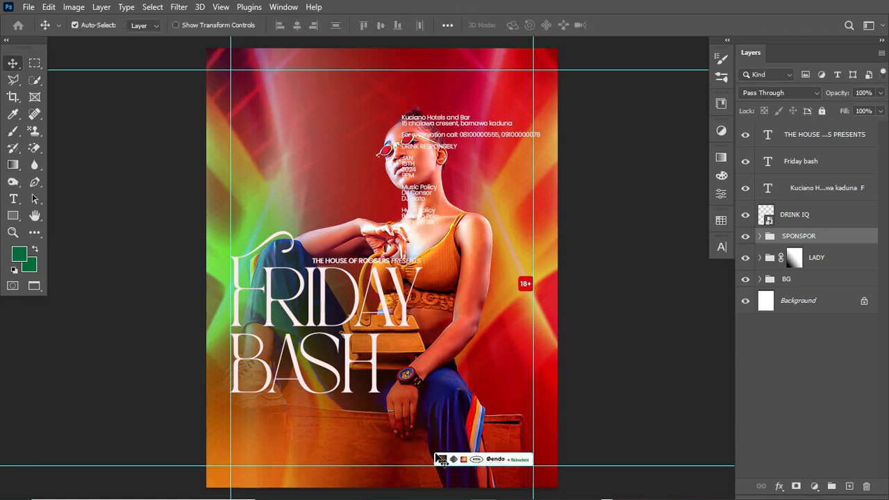
Duplicate the white Rectangle 1 out of the SPONSPOR group and place the copy directly above the group.
{"action": "left_click", "coordinate": [761, 237]}
{"action": "left_click", "coordinate": [839, 285]}
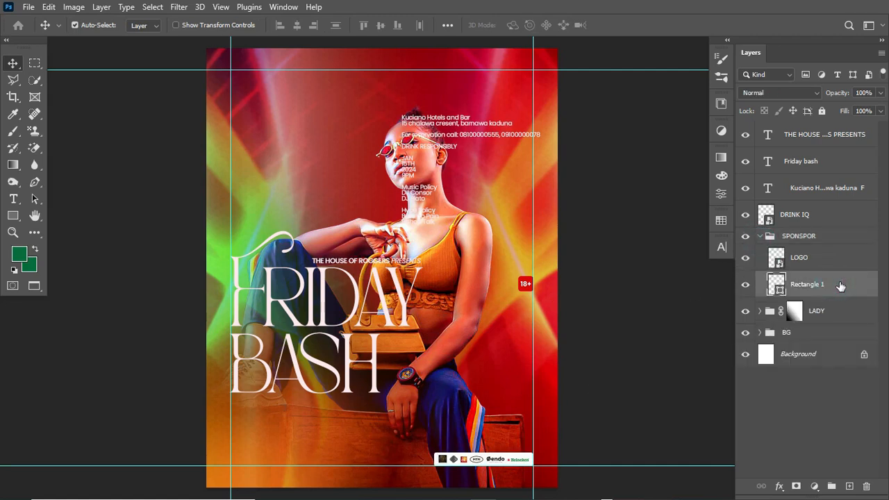
{"action": "left_click_drag", "start_coordinate": [839, 285], "coordinate": [779, 240]}
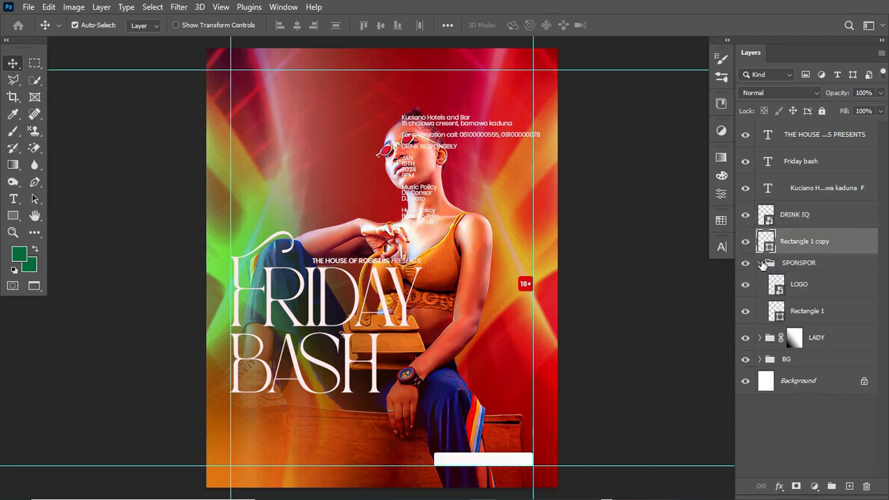
{"action": "left_click", "coordinate": [759, 263]}
Move the rectangle copy below BASH at the left guide, widen it to 454 px to match BASH, and increase its height to 271.43%.
{"action": "key", "text": "ctrl"}
{"action": "key", "text": "ctrl+t"}
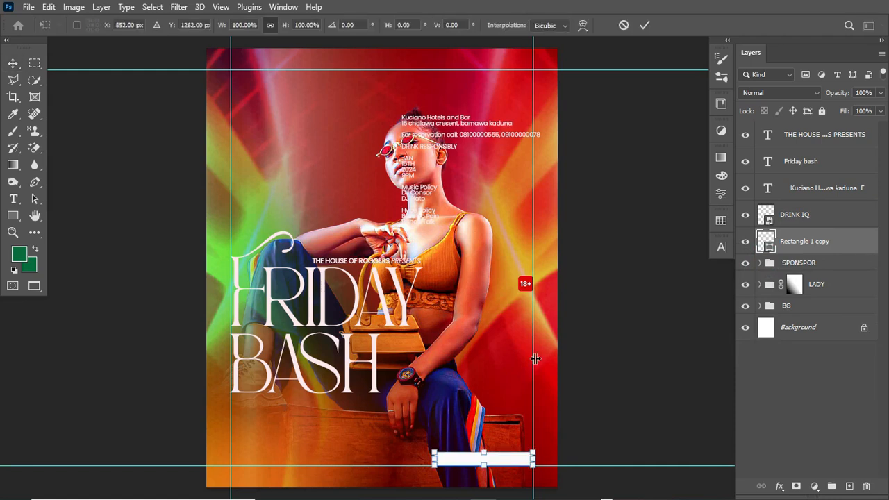
{"action": "left_click_drag", "start_coordinate": [502, 460], "coordinate": [374, 406]}
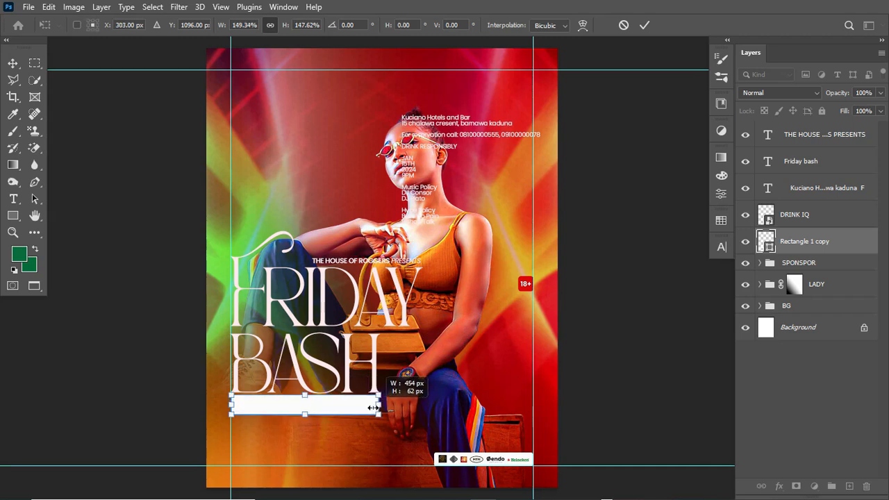
{"action": "left_click_drag", "start_coordinate": [305, 415], "coordinate": [305, 431]}
{"action": "key", "text": "ctrl+z"}
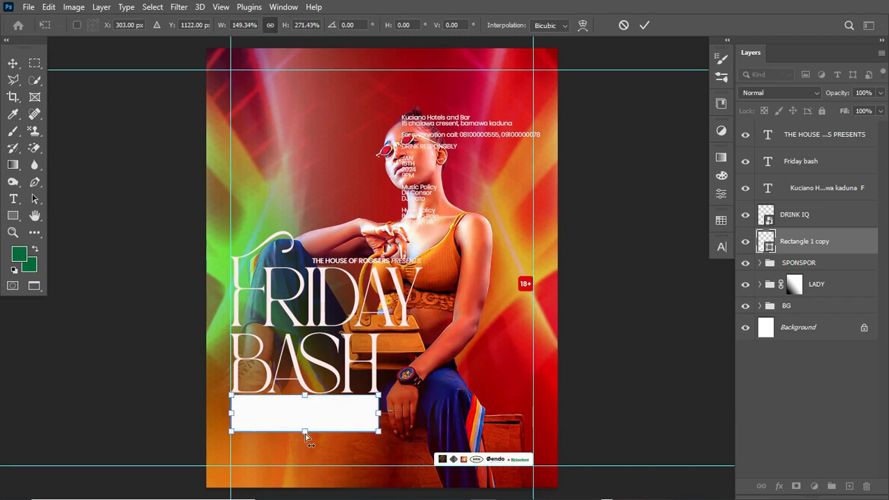
{"action": "key", "text": "Return"}
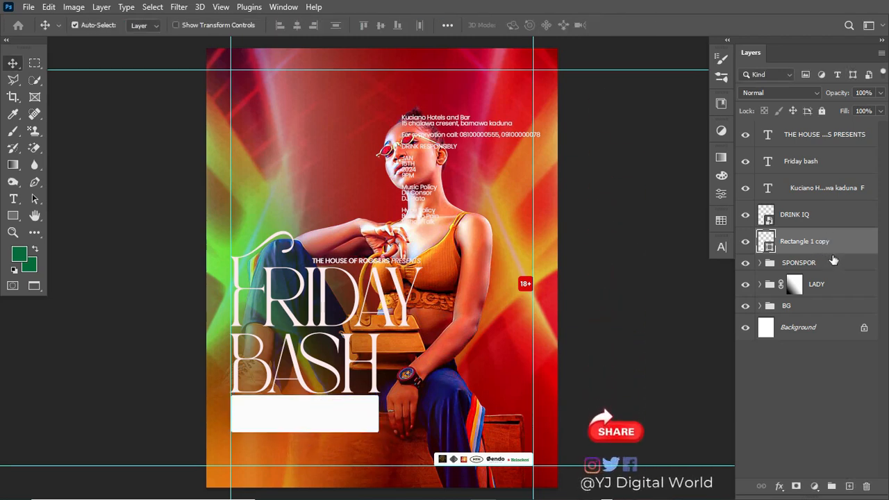
Bring the event details layer to the top of the stack and place the rectangle copy directly beneath Friday bash.
{"action": "left_click_drag", "start_coordinate": [831, 187], "coordinate": [826, 132]}
{"action": "left_click", "coordinate": [812, 169]}
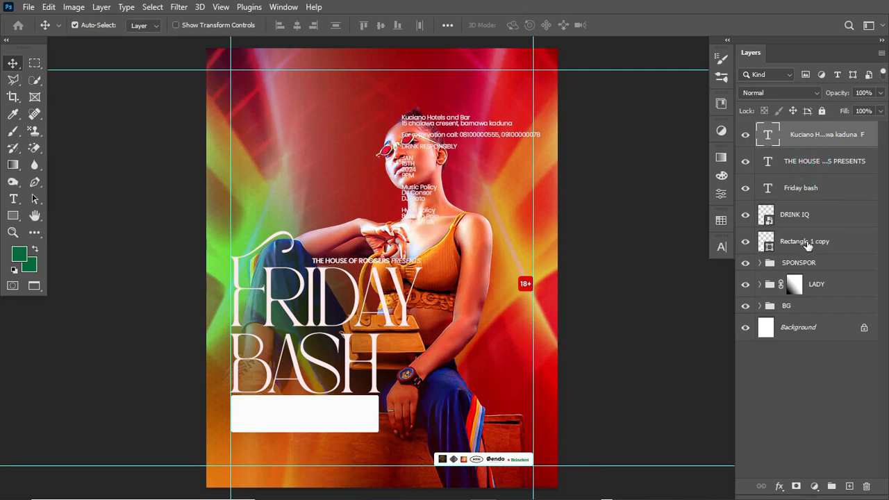
{"action": "left_click_drag", "start_coordinate": [812, 241], "coordinate": [814, 202]}
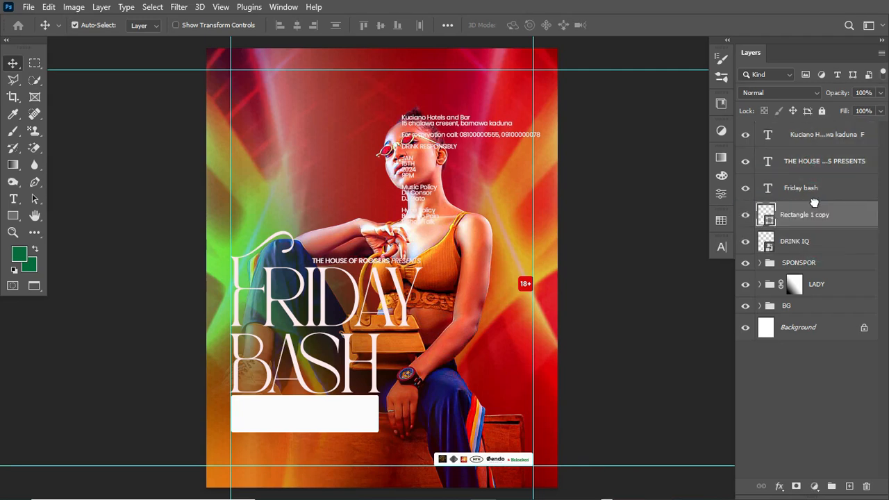
Enlarge the presenter line, headline and rectangle copy together to about 121%, shift them up along the left guide, and raise the event details.
{"action": "left_click", "coordinate": [817, 162], "text": "shift"}
{"action": "key", "text": "ctrl+t"}
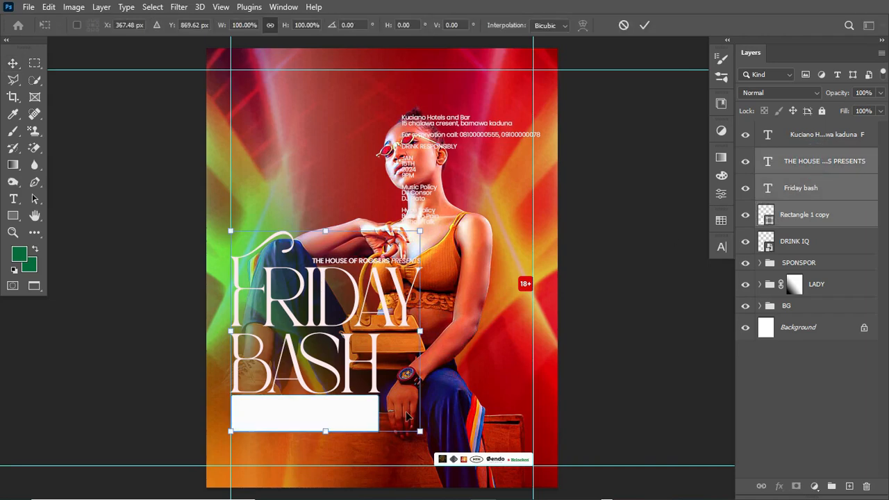
{"action": "left_click_drag", "start_coordinate": [418, 434], "coordinate": [469, 444]}
{"action": "left_click_drag", "start_coordinate": [357, 390], "coordinate": [357, 372]}
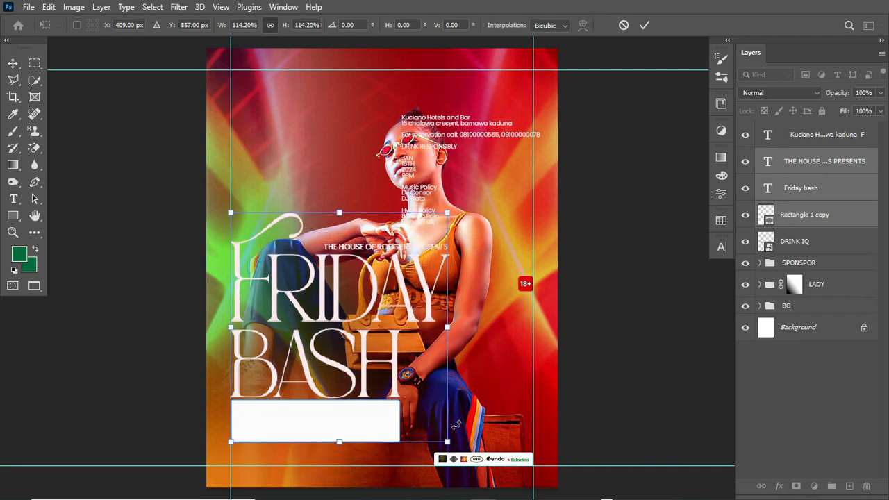
{"action": "left_click_drag", "start_coordinate": [447, 445], "coordinate": [475, 445]}
{"action": "left_click_drag", "start_coordinate": [341, 427], "coordinate": [341, 406]}
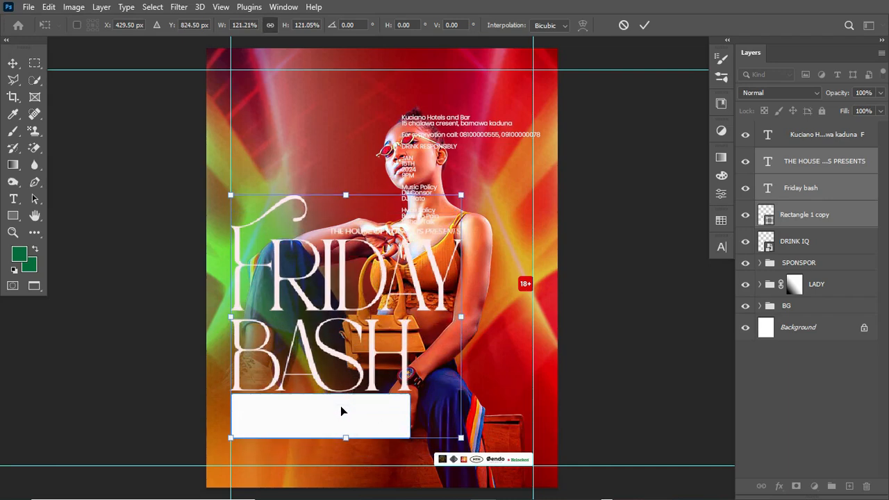
{"action": "key", "text": "Return"}
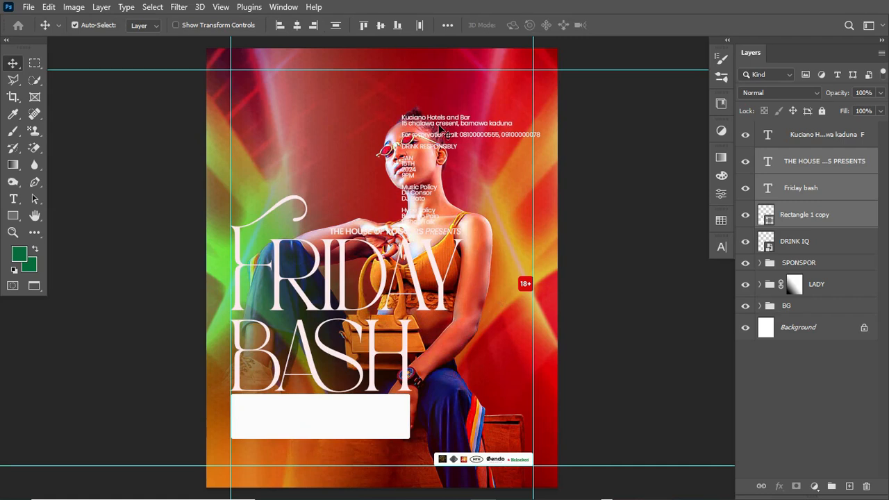
{"action": "left_click_drag", "start_coordinate": [453, 129], "coordinate": [452, 105]}
Reduce the white rectangle's height to about 90% and nudge it to leave a small gap below BASH.
{"action": "left_click", "coordinate": [390, 422]}
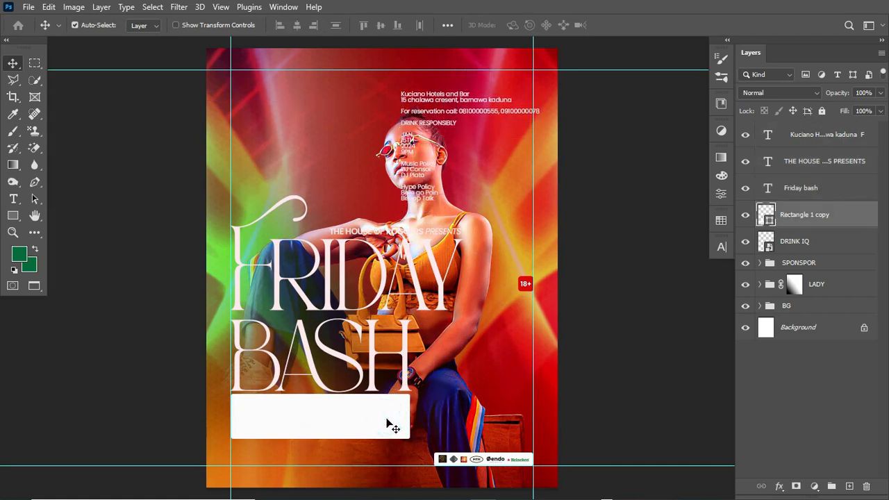
{"action": "key", "text": "Down"}
{"action": "key", "text": "Down"}
{"action": "key", "text": "Down"}
{"action": "key", "text": "Down"}
{"action": "key", "text": "Down"}
{"action": "key", "text": "Down"}
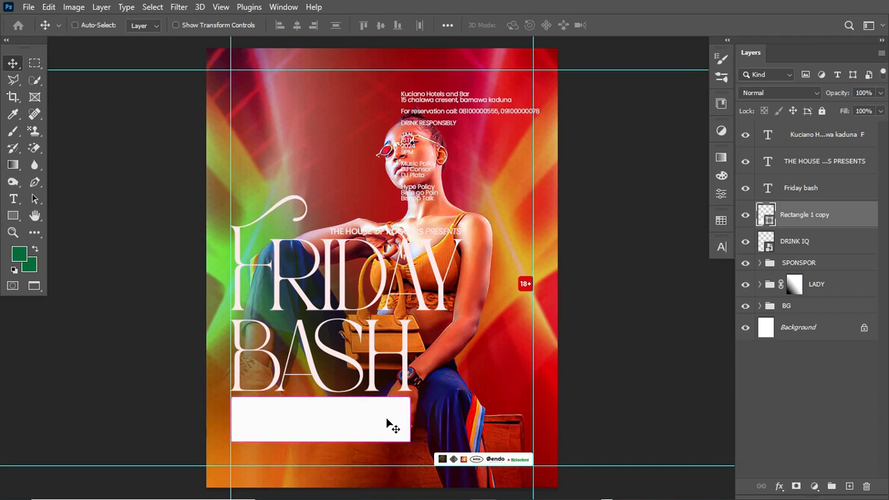
{"action": "key", "text": "ctrl+t"}
{"action": "left_click_drag", "start_coordinate": [319, 396], "coordinate": [318, 403]}
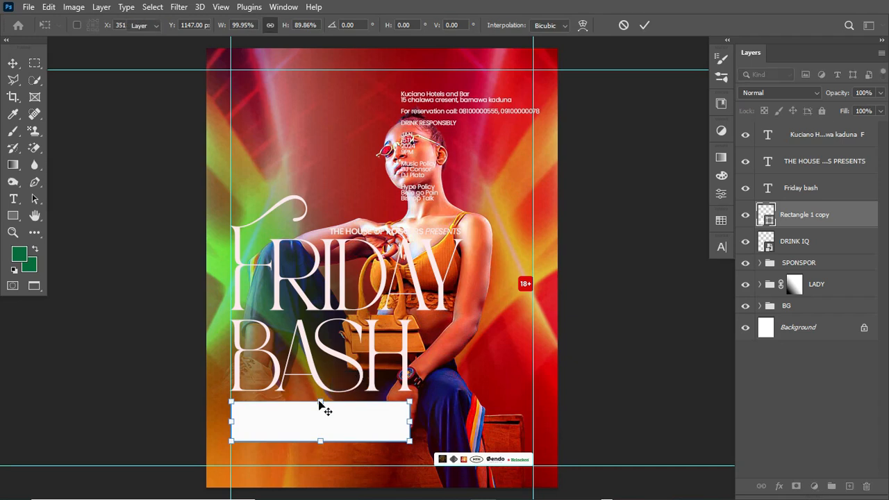
{"action": "key", "text": "Return"}
{"action": "key", "text": "Up"}
{"action": "key", "text": "Up"}
{"action": "key", "text": "Up"}
{"action": "key", "text": "Up"}
{"action": "key", "text": "Up"}
{"action": "key", "text": "Up"}
{"action": "key", "text": "Up"}
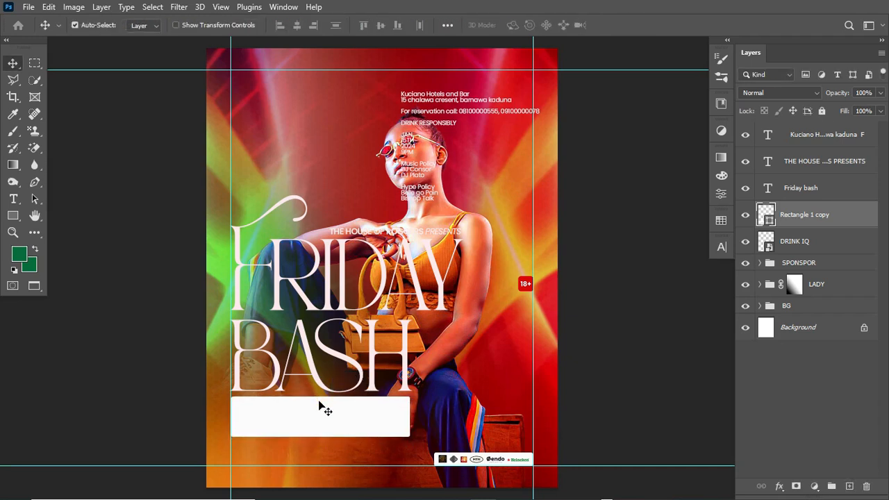
{"action": "key", "text": "Down"}
{"action": "key", "text": "Down"}
{"action": "key", "text": "Down"}
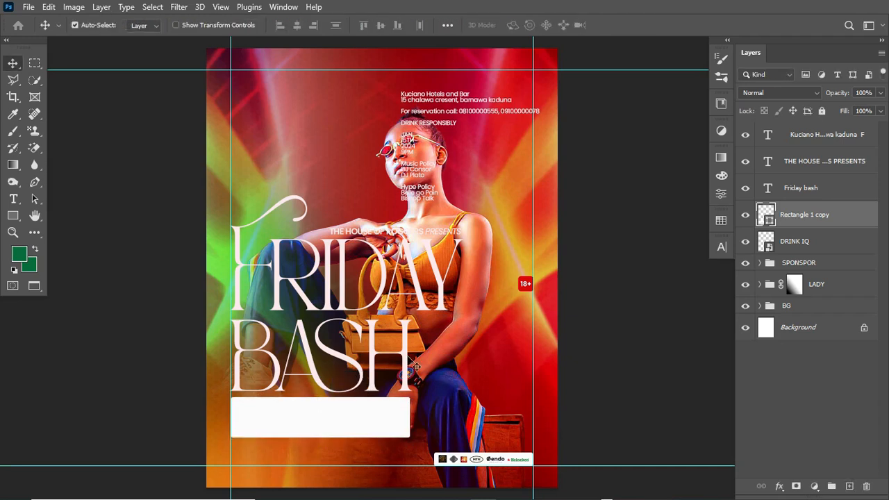
Cut the Kuciano Hotels and Bar venue name and address from the event details and paste them as a separate text layer below the white rectangle.
{"action": "key", "text": "t"}
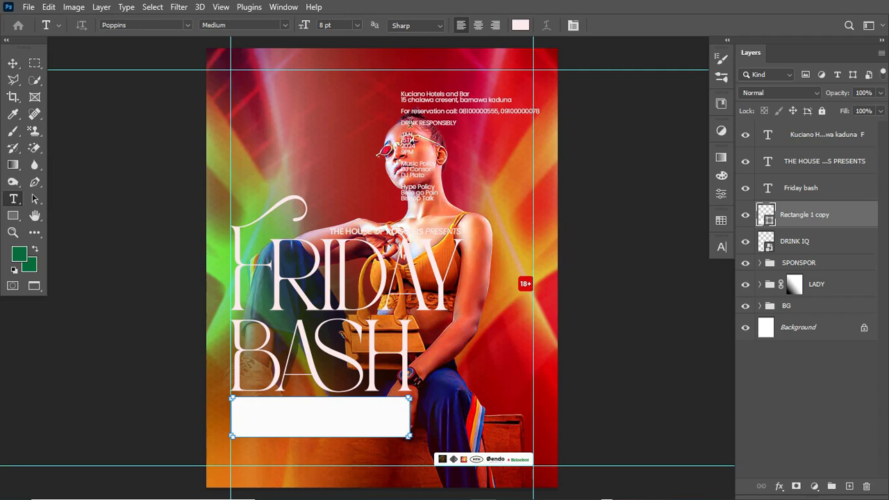
{"action": "left_click_drag", "start_coordinate": [400, 92], "coordinate": [529, 100]}
{"action": "key", "text": "ctrl+c"}
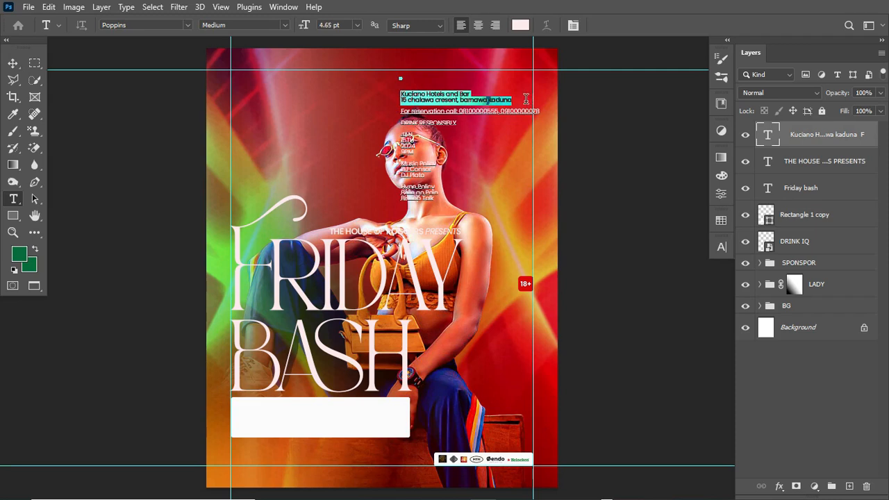
{"action": "key", "text": "BackSpace"}
{"action": "key", "text": "ctrl+Return"}
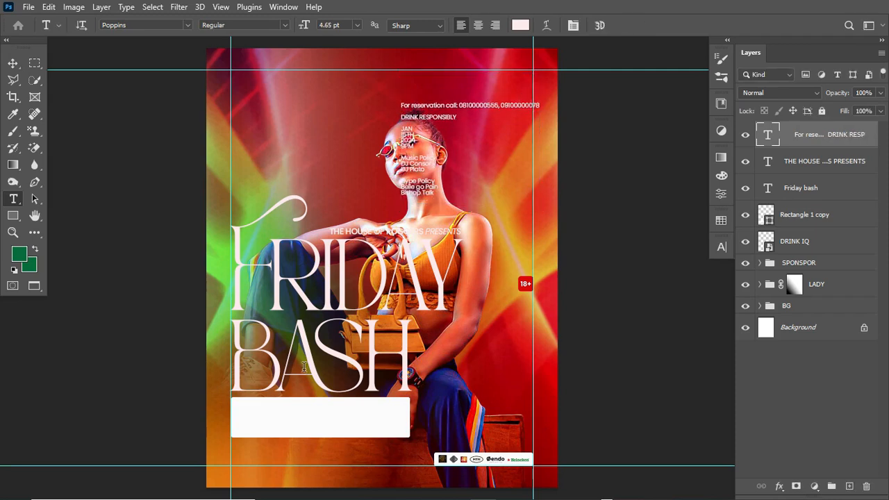
{"action": "left_click", "coordinate": [274, 459]}
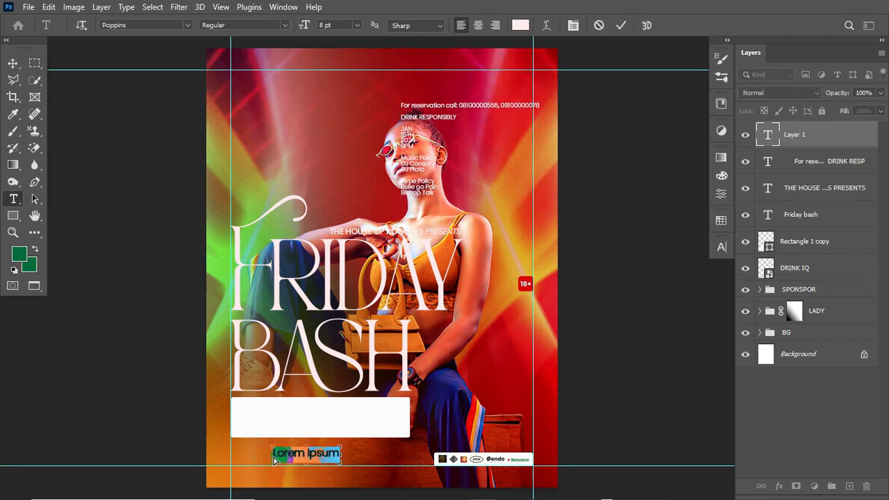
{"action": "key", "text": "ctrl+v"}
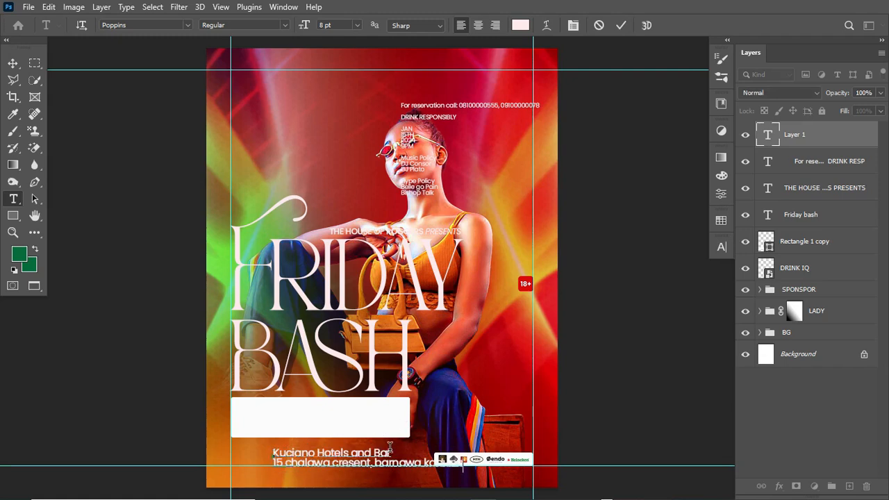
Set the venue name line to 13 pt Poppins SemiBold and leave the address line beneath it in Regular.
{"action": "left_click_drag", "start_coordinate": [394, 451], "coordinate": [268, 444]}
{"action": "left_click_drag", "start_coordinate": [304, 26], "coordinate": [307, 27]}
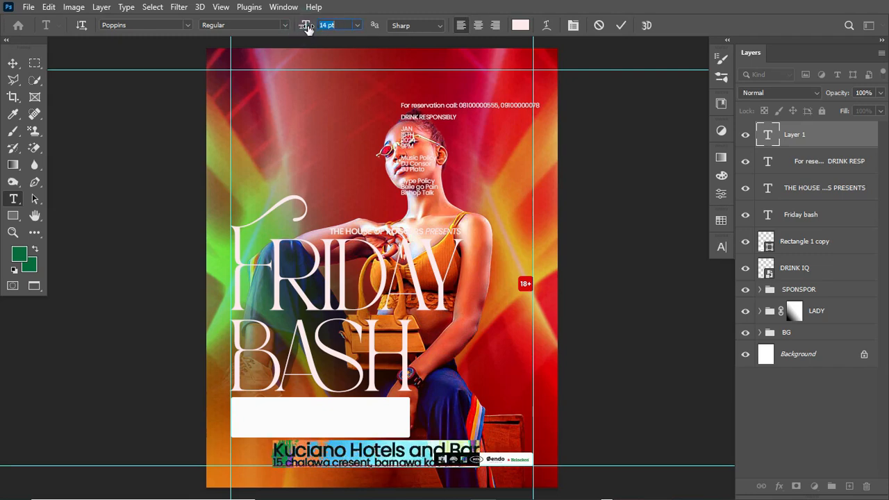
{"action": "left_click_drag", "start_coordinate": [308, 29], "coordinate": [306, 29]}
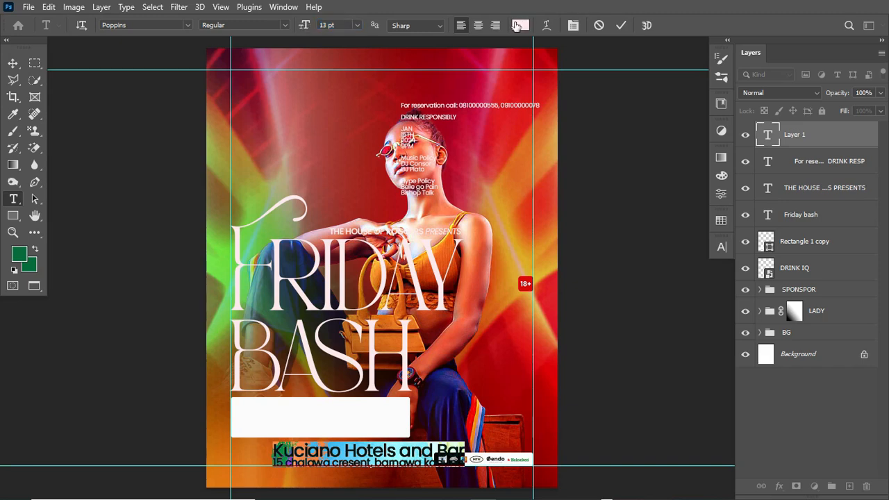
{"action": "left_click_drag", "start_coordinate": [272, 449], "coordinate": [474, 449]}
{"action": "left_click", "coordinate": [285, 25]}
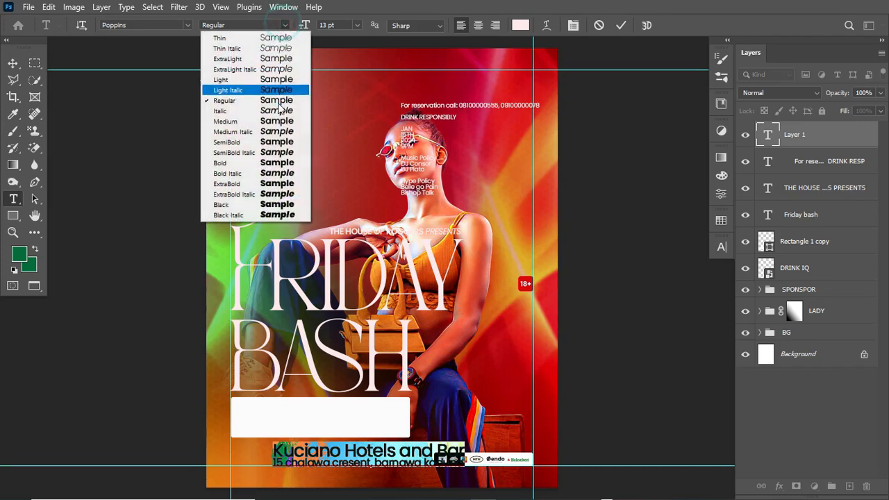
{"action": "left_click", "coordinate": [268, 144]}
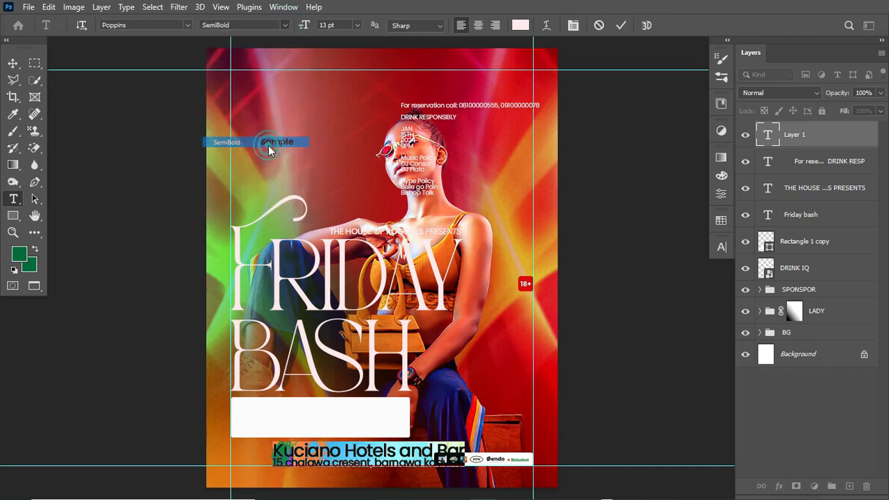
{"action": "left_click", "coordinate": [270, 463]}
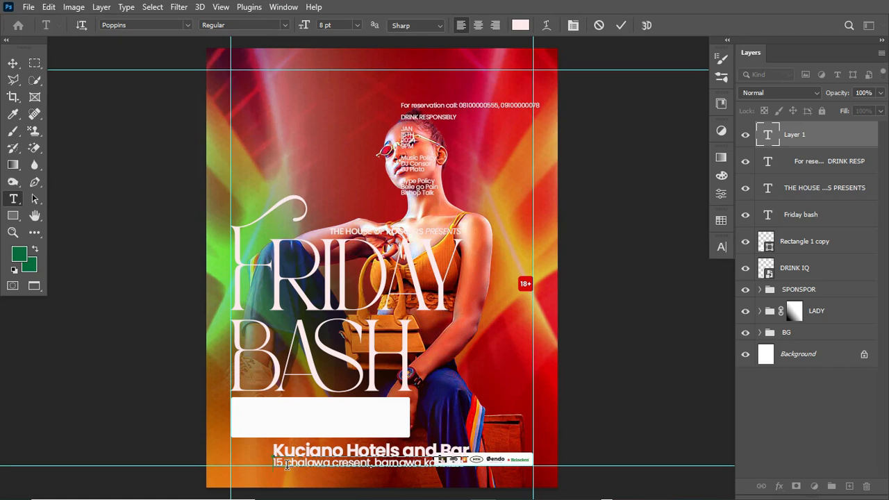
{"action": "triple_click", "coordinate": [286, 464]}
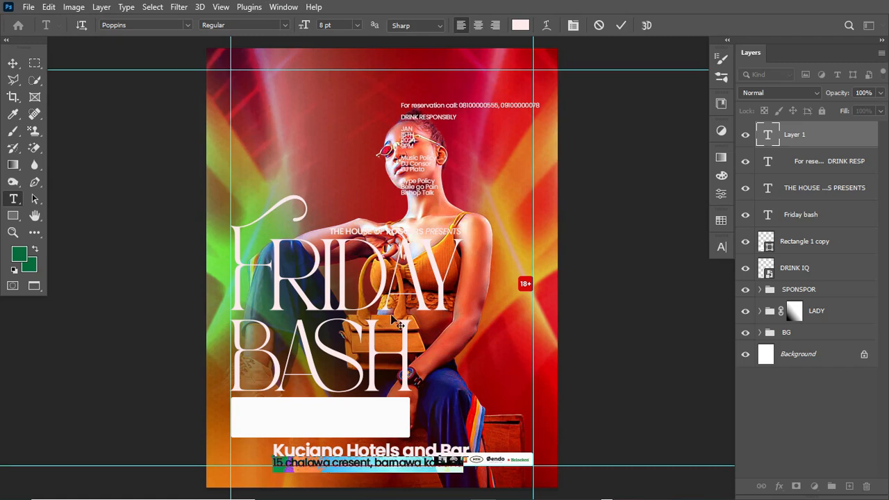
{"action": "left_click", "coordinate": [622, 25]}
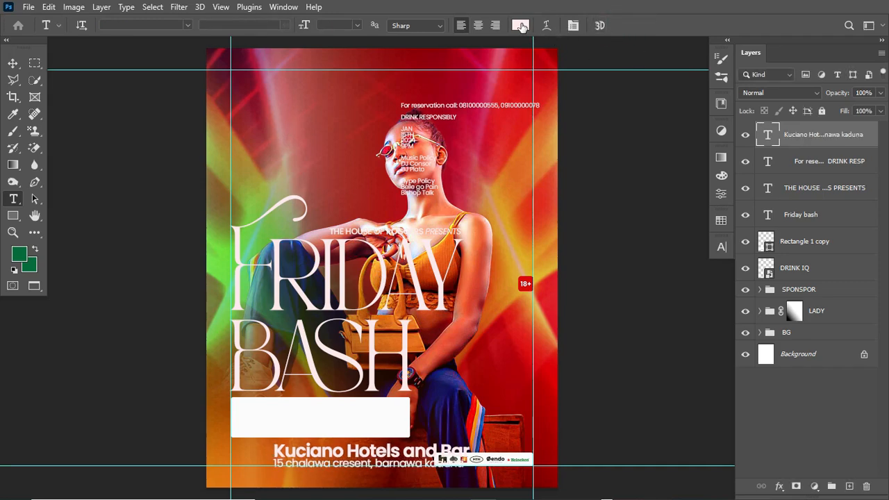
Colour the whole venue text layer orange-red, #D92A08.
{"action": "left_click", "coordinate": [521, 26]}
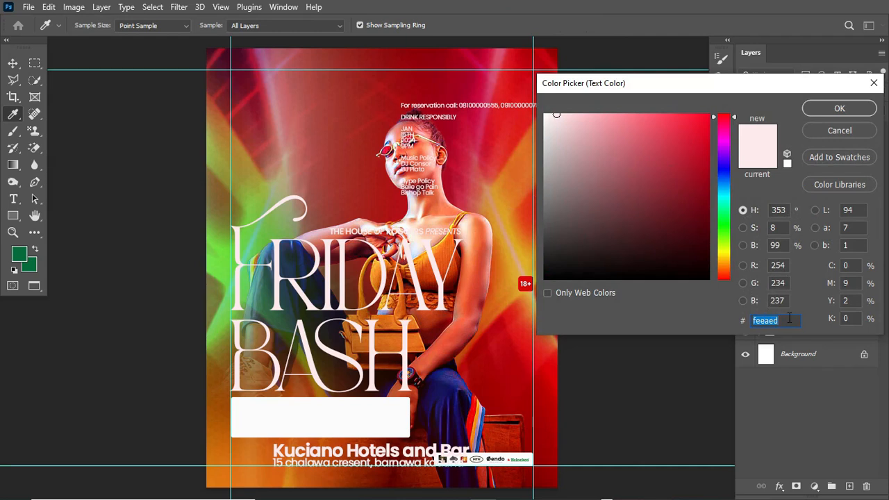
{"action": "type", "text": "D9"}
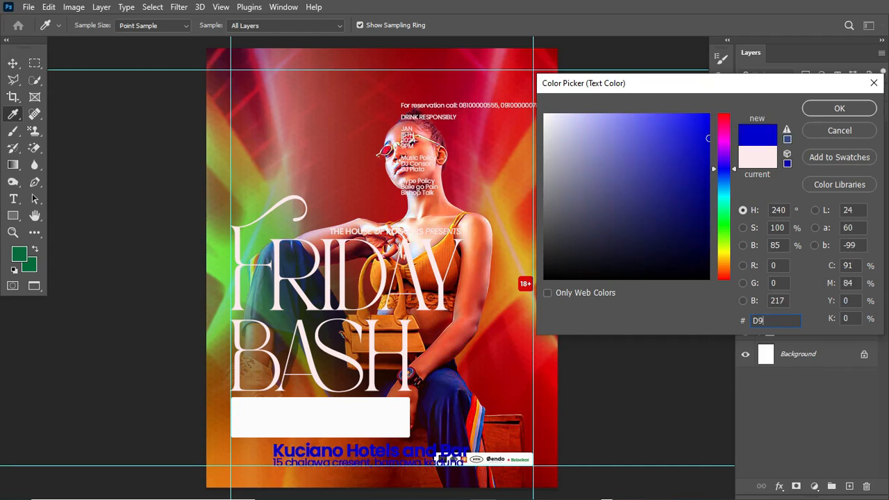
{"action": "type", "text": "2A08"}
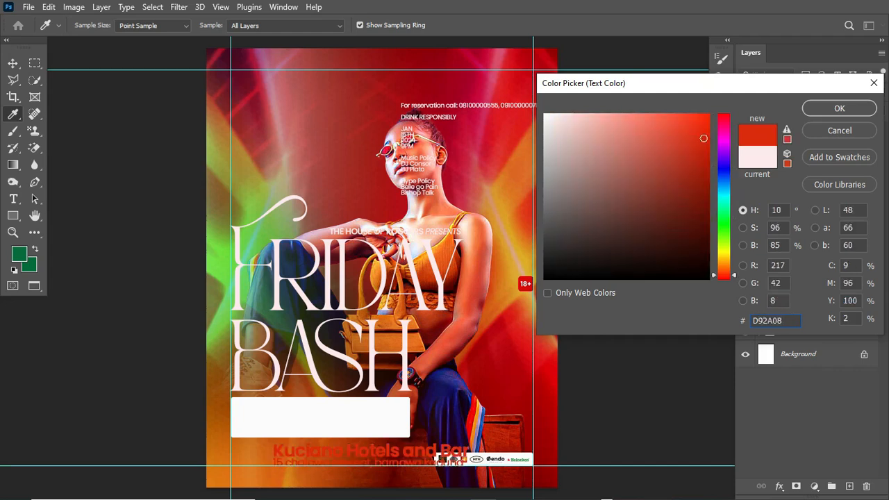
{"action": "left_click", "coordinate": [843, 110]}
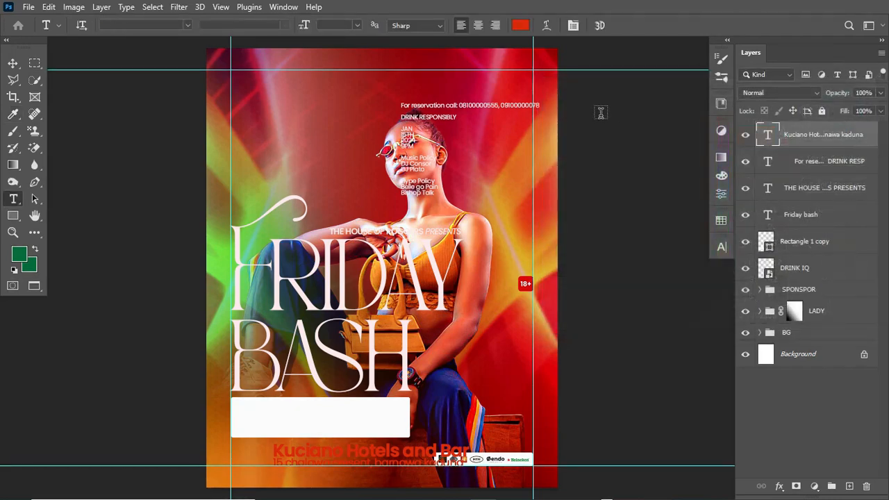
Place the venue text layer directly above Rectangle 1 copy and centre it horizontally and vertically within the white rectangle.
{"action": "left_click_drag", "start_coordinate": [830, 139], "coordinate": [812, 229]}
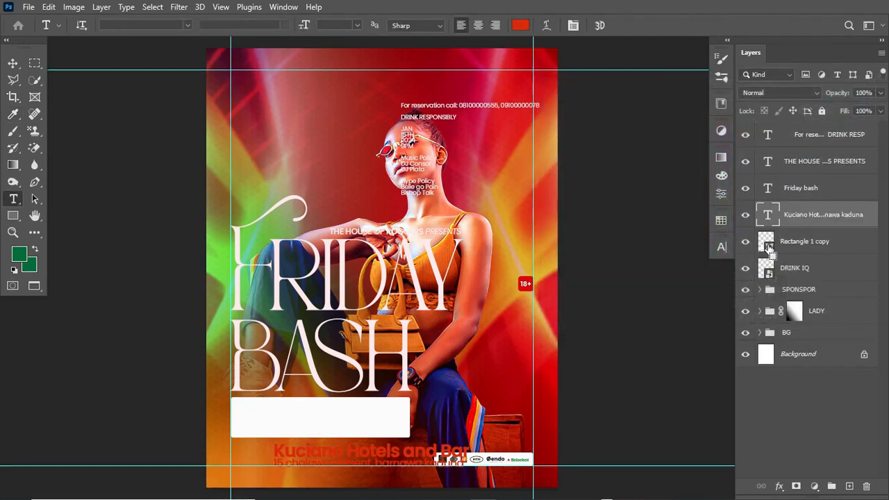
{"action": "left_click", "coordinate": [768, 247], "text": "ctrl"}
{"action": "left_click", "coordinate": [12, 63]}
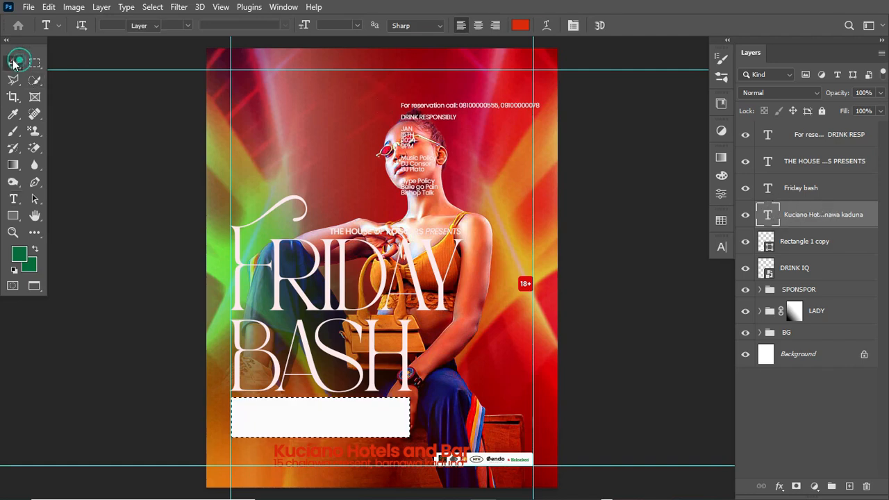
{"action": "left_click", "coordinate": [296, 25]}
{"action": "left_click", "coordinate": [380, 25]}
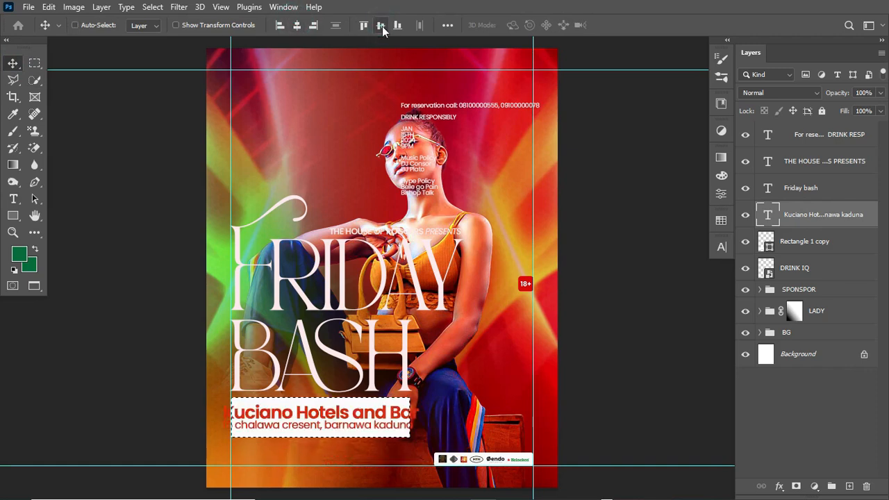
{"action": "key", "text": "ctrl+d"}
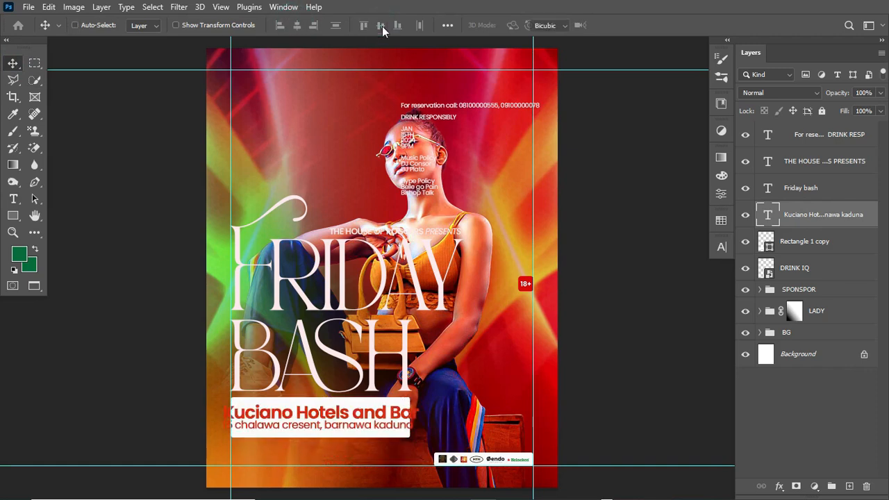
Scale the venue text down to about 85% so it fits inside the white rectangle with even side margins.
{"action": "key", "text": "ctrl+t"}
{"action": "left_click_drag", "start_coordinate": [417, 433], "coordinate": [402, 433]}
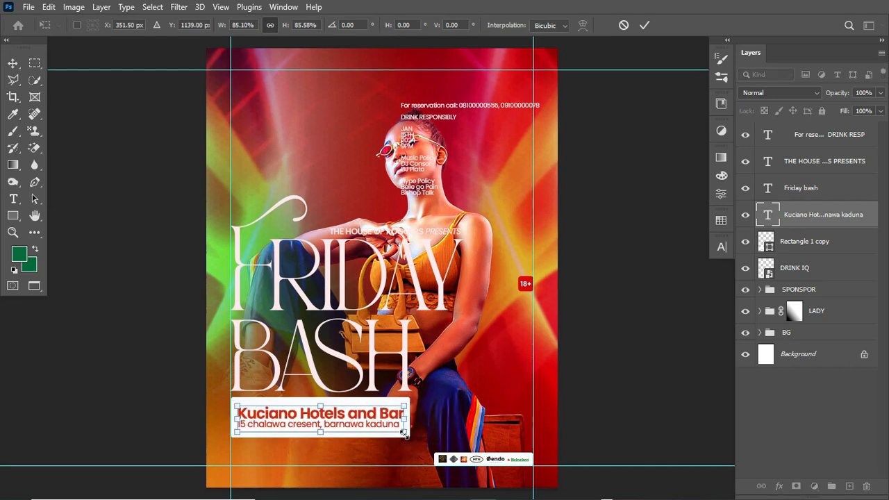
{"action": "key", "text": "Return"}
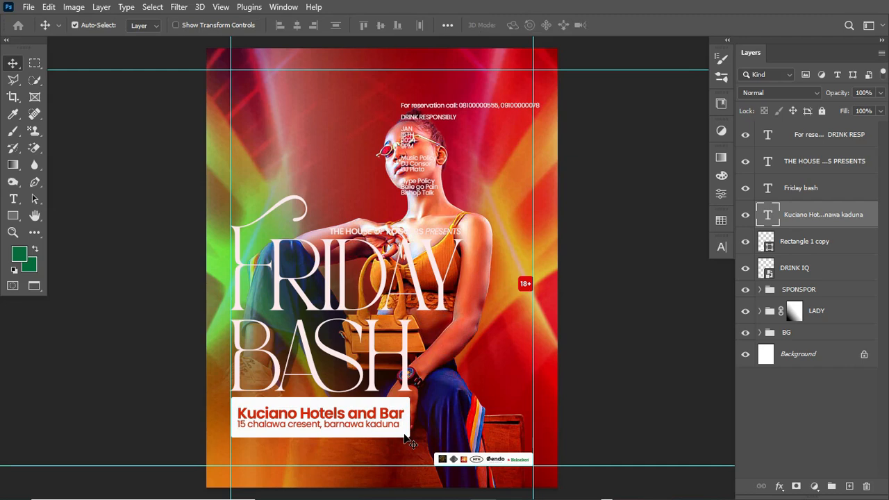
{"action": "key", "text": "ctrl+semicolon"}
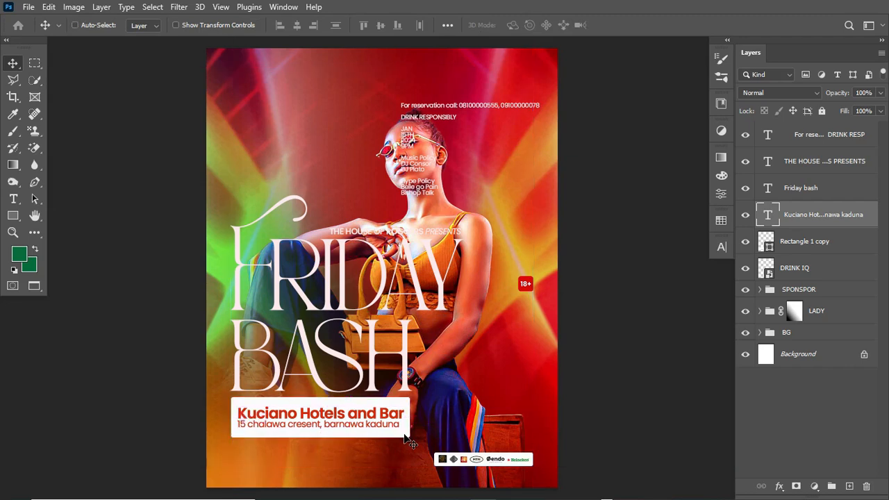
{"action": "key", "text": "ctrl+semicolon"}
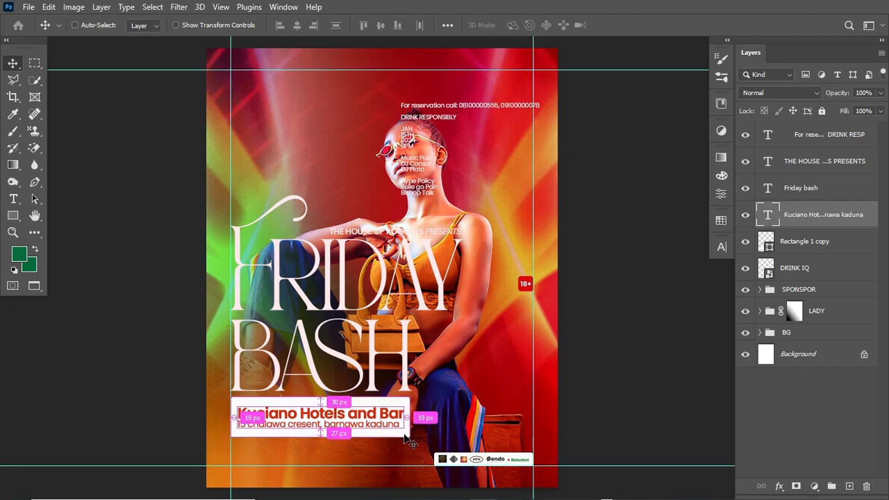
Reduce the white rectangle's height slightly from both its upper and lower edges, keeping it centred around the venue text.
{"action": "left_click", "coordinate": [401, 436], "text": "ctrl"}
{"action": "key", "text": "ctrl+t"}
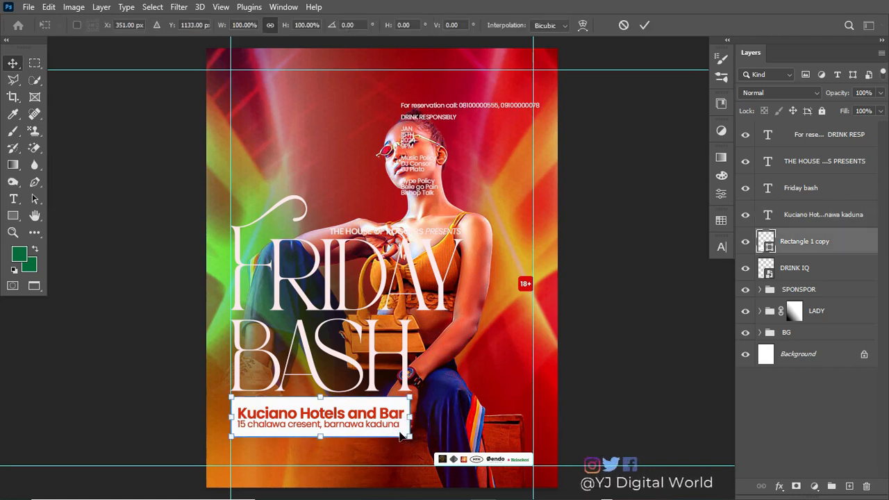
{"action": "left_click_drag", "start_coordinate": [320, 397], "coordinate": [321, 407]}
{"action": "key", "text": "Return"}
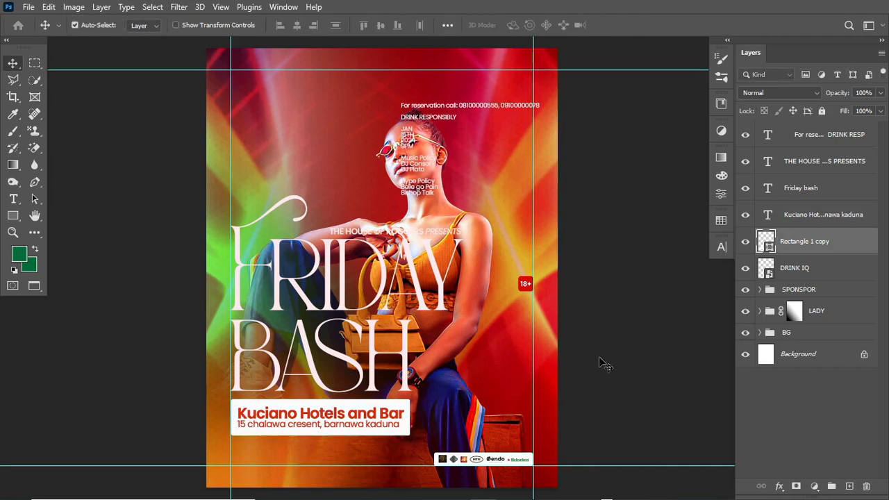
Nudge the venue text and rectangle up together to sit just below BASH, and enlarge both to about 101.5%.
{"action": "left_click", "coordinate": [836, 218], "text": "ctrl"}
{"action": "key", "text": "Up"}
{"action": "key", "text": "Up"}
{"action": "key", "text": "Up"}
{"action": "key", "text": "Up"}
{"action": "key", "text": "ctrl+t"}
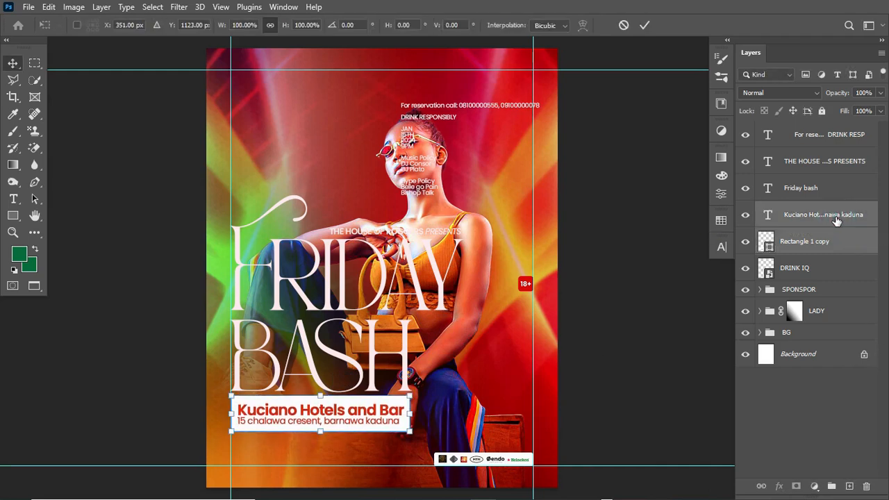
{"action": "left_click_drag", "start_coordinate": [410, 432], "coordinate": [412, 437]}
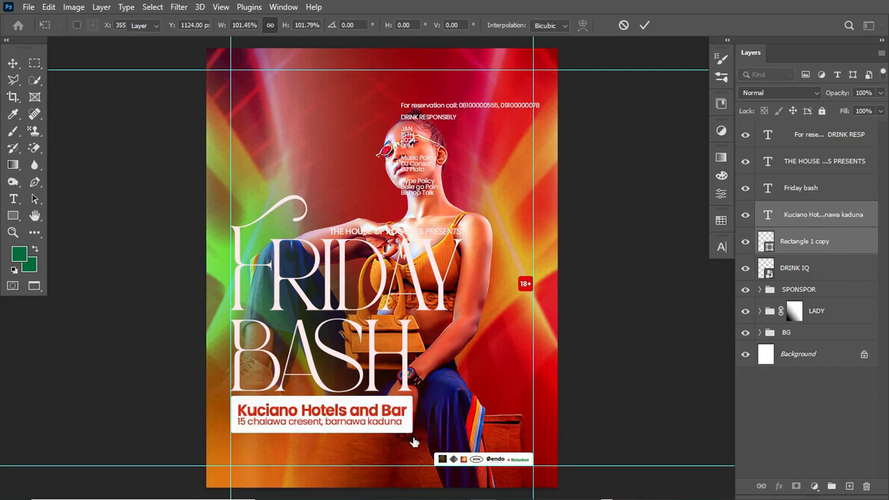
{"action": "key", "text": "Return"}
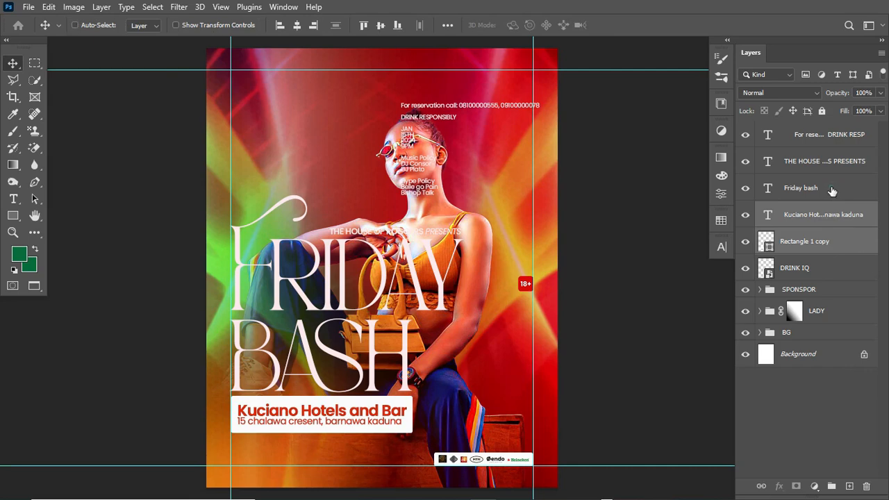
Move the presenter line, headline, venue text and rectangle down together, leaving the rectangle a little above the lower guide.
{"action": "left_click", "coordinate": [831, 190], "text": "ctrl"}
{"action": "left_click", "coordinate": [845, 167], "text": "ctrl"}
{"action": "key", "text": "Down"}
{"action": "key", "text": "Down"}
{"action": "key", "text": "Down"}
{"action": "key", "text": "Down"}
{"action": "key", "text": "Down"}
{"action": "key", "text": "Down"}
{"action": "key", "text": "Down"}
{"action": "key", "text": "Down"}
{"action": "key", "text": "Down"}
{"action": "key", "text": "Down"}
{"action": "key", "text": "Down"}
{"action": "key", "text": "Down"}
{"action": "key", "text": "Down"}
{"action": "key", "text": "Down"}
{"action": "key", "text": "Down"}
{"action": "key", "text": "Down"}
{"action": "key", "text": "Down"}
{"action": "key", "text": "Down"}
{"action": "key", "text": "Down"}
{"action": "key", "text": "Down"}
{"action": "key", "text": "Down"}
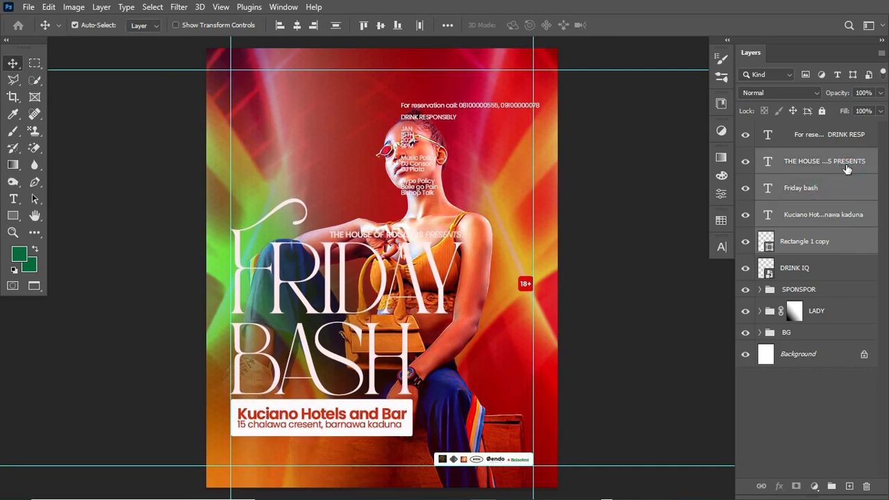
{"action": "key", "text": "Down"}
{"action": "key", "text": "Down"}
{"action": "key", "text": "Down"}
{"action": "key", "text": "Down"}
{"action": "key", "text": "Down"}
{"action": "key", "text": "Down"}
{"action": "key", "text": "Down"}
{"action": "key", "text": "Down"}
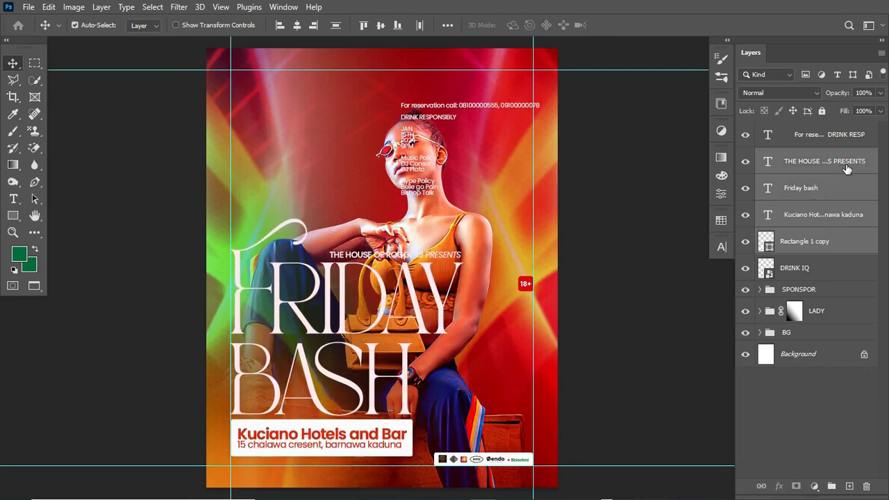
{"action": "key", "text": "Up"}
{"action": "key", "text": "Up"}
{"action": "key", "text": "Up"}
{"action": "key", "text": "Up"}
{"action": "key", "text": "Up"}
{"action": "key", "text": "Up"}
{"action": "key", "text": "Up"}
{"action": "key", "text": "Up"}
{"action": "key", "text": "Up"}
{"action": "key", "text": "Up"}
{"action": "key", "text": "Up"}
{"action": "key", "text": "Up"}
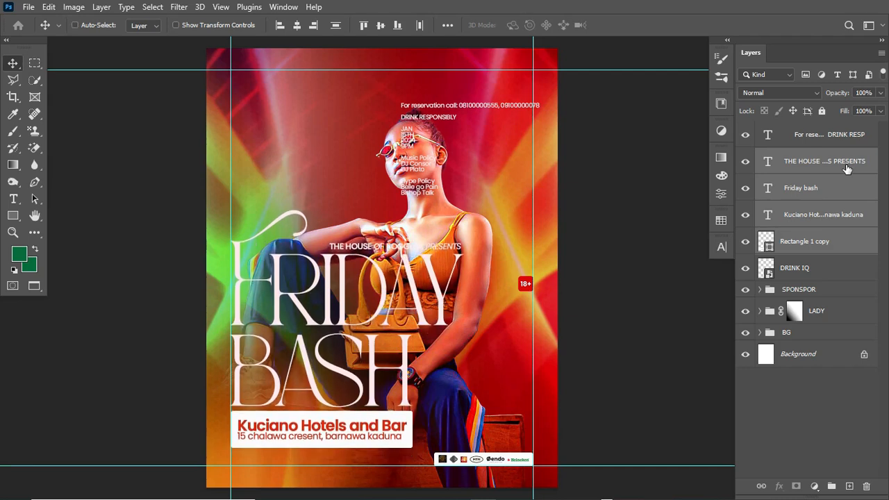
Scale the presenter line, headline, venue text and rectangle down together to about 92%, keeping them against the left guide.
{"action": "key", "text": "ctrl+t"}
{"action": "left_click_drag", "start_coordinate": [462, 207], "coordinate": [446, 232]}
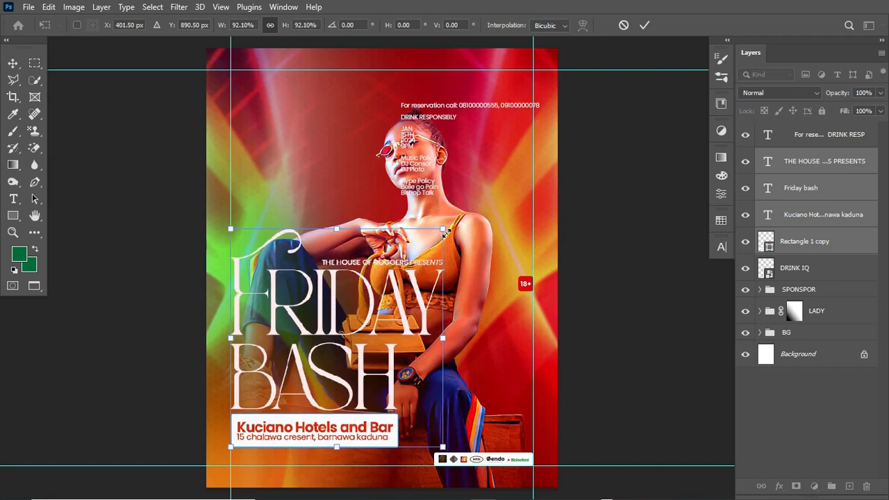
{"action": "key", "text": "Return"}
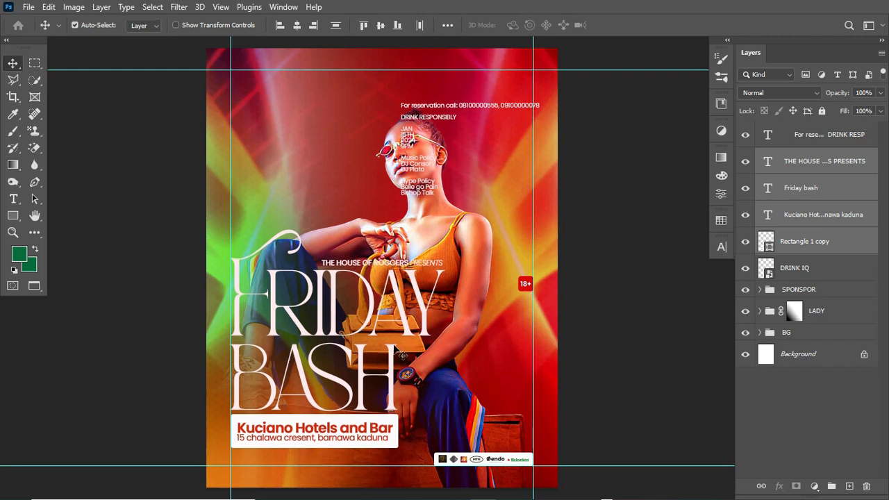
Take the reservation call line out of the event details and paste it as a separate text layer below the venue rectangle.
{"action": "left_click", "coordinate": [14, 200]}
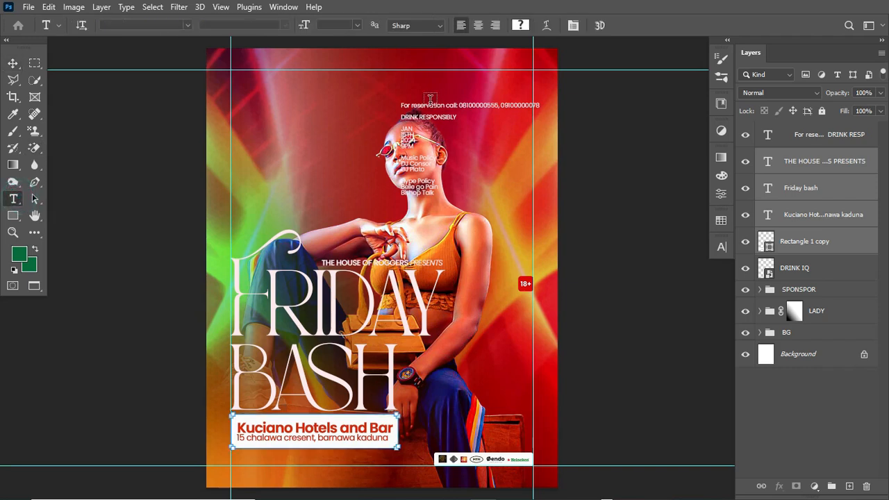
{"action": "left_click_drag", "start_coordinate": [402, 104], "coordinate": [554, 102]}
{"action": "key", "text": "ctrl+c"}
{"action": "key", "text": "BackSpace"}
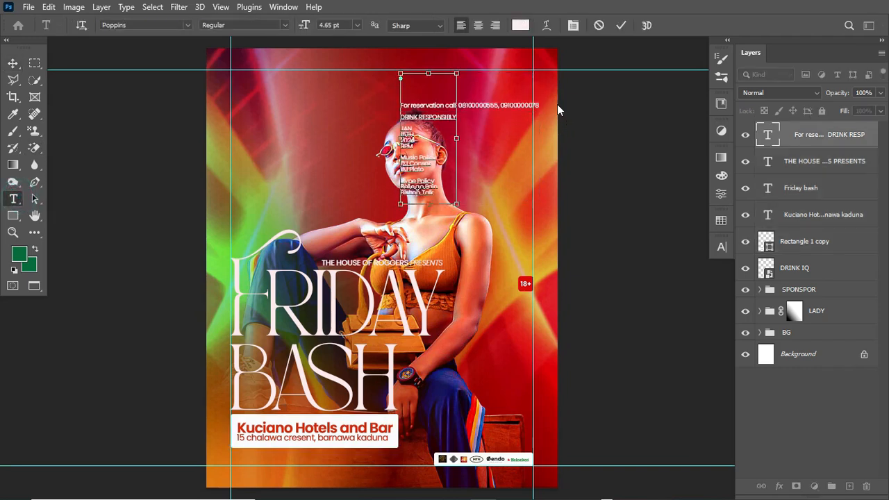
{"action": "left_click", "coordinate": [264, 462]}
{"action": "key", "text": "ctrl+v"}
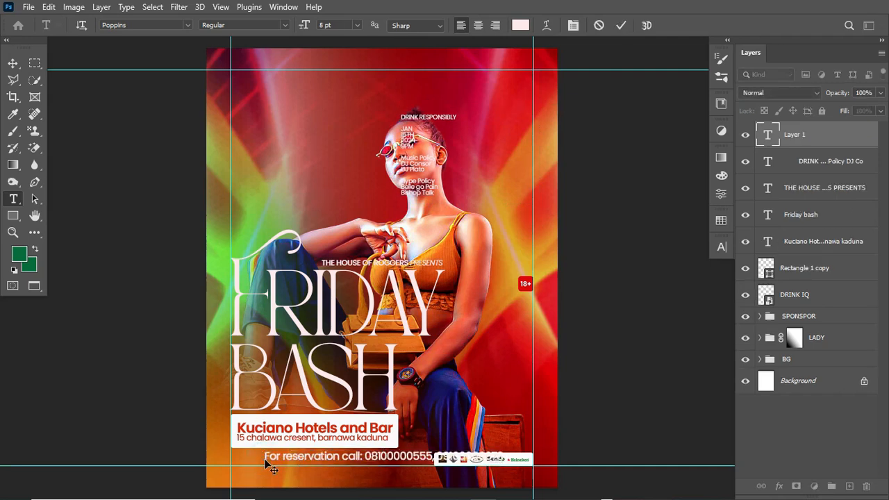
{"action": "key", "text": "ctrl+Return"}
Set the phone numbers in the reservation line to the Poppins SemiBold weight, leaving the lead-in words Regular.
{"action": "left_click_drag", "start_coordinate": [363, 455], "coordinate": [252, 461]}
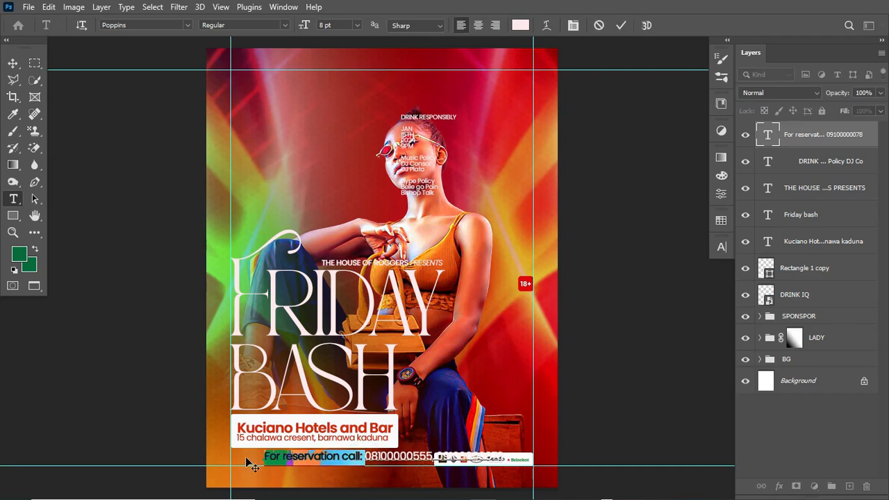
{"action": "left_click_drag", "start_coordinate": [364, 455], "coordinate": [547, 455]}
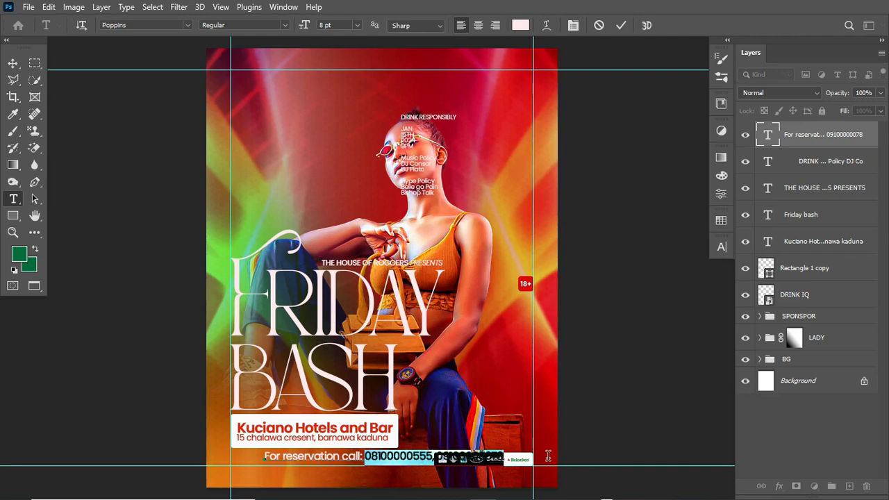
{"action": "left_click", "coordinate": [290, 26]}
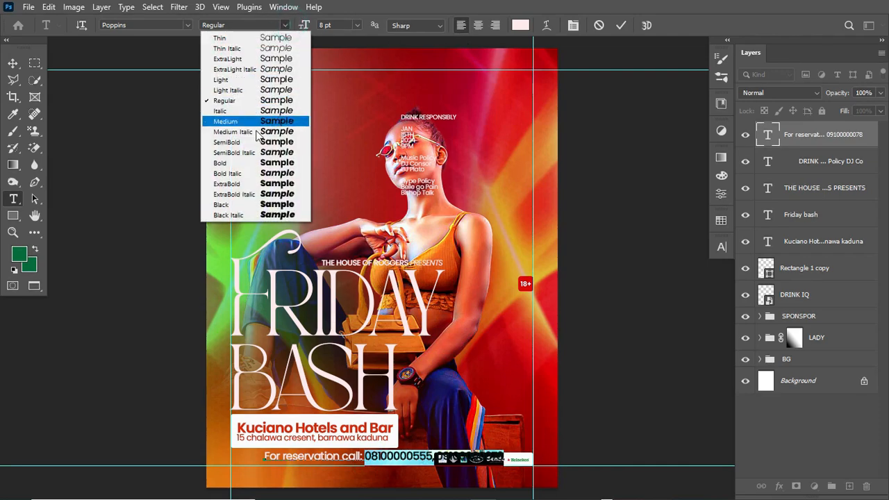
{"action": "left_click", "coordinate": [245, 143]}
{"action": "left_click", "coordinate": [622, 26]}
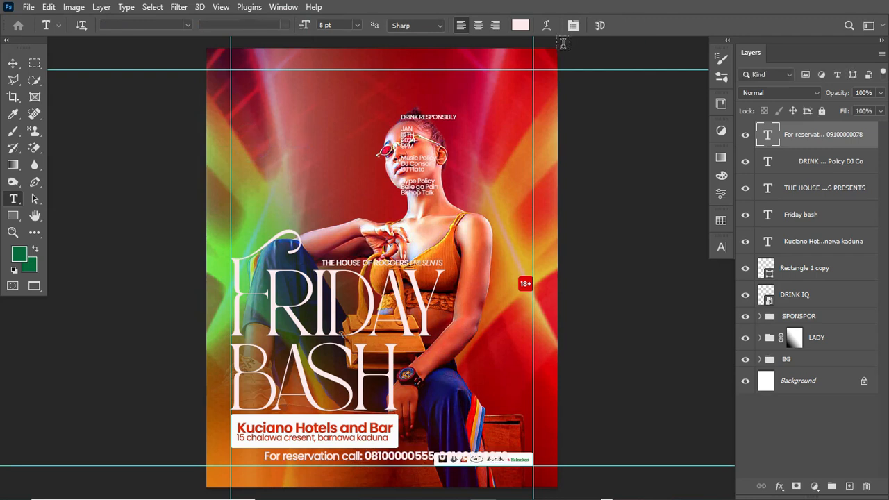
Align the reservation line to the left guide at about 79% of its size and nudge it up above the lower guide.
{"action": "key", "text": "ctrl+t"}
{"action": "left_click_drag", "start_coordinate": [406, 462], "coordinate": [371, 467]}
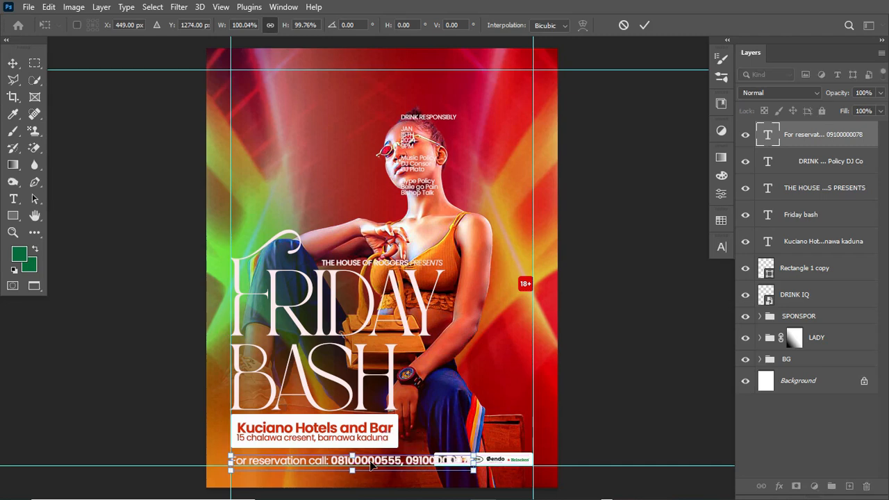
{"action": "left_click_drag", "start_coordinate": [474, 456], "coordinate": [419, 452]}
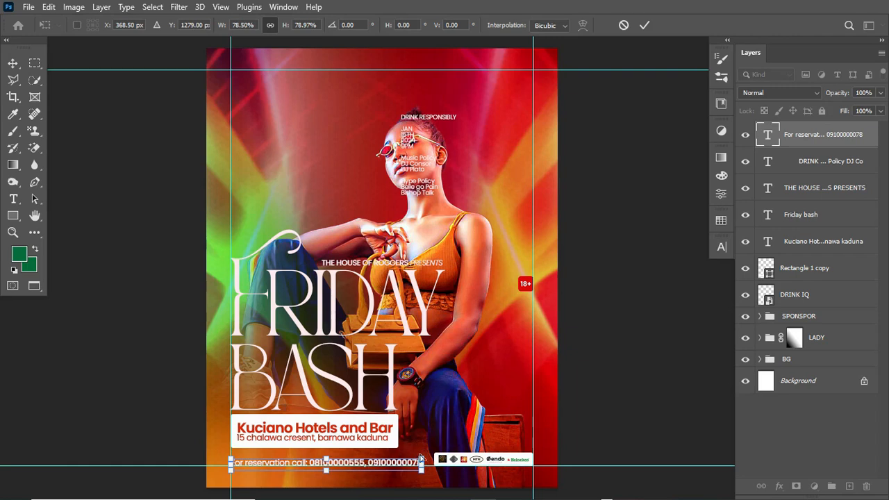
{"action": "key", "text": "Return"}
{"action": "key", "text": "v"}
{"action": "key", "text": "Up"}
{"action": "key", "text": "Up"}
{"action": "key", "text": "Up"}
{"action": "key", "text": "Up"}
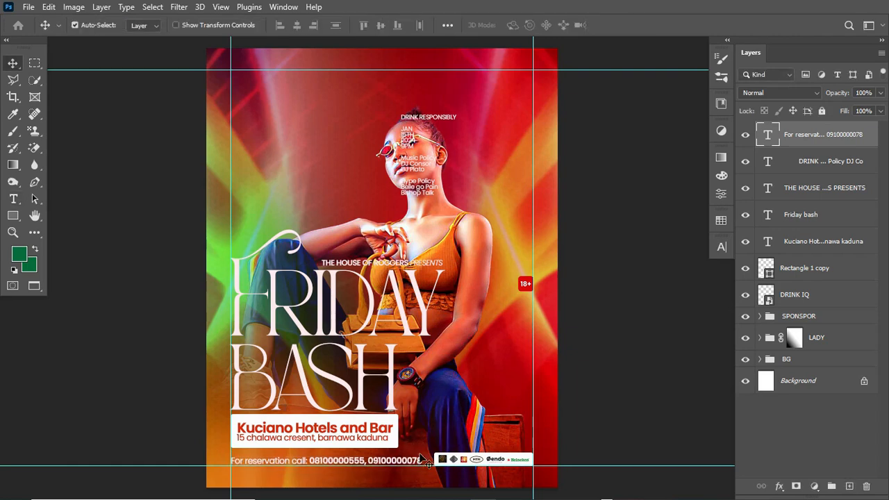
{"action": "key", "text": "ctrl+semicolon"}
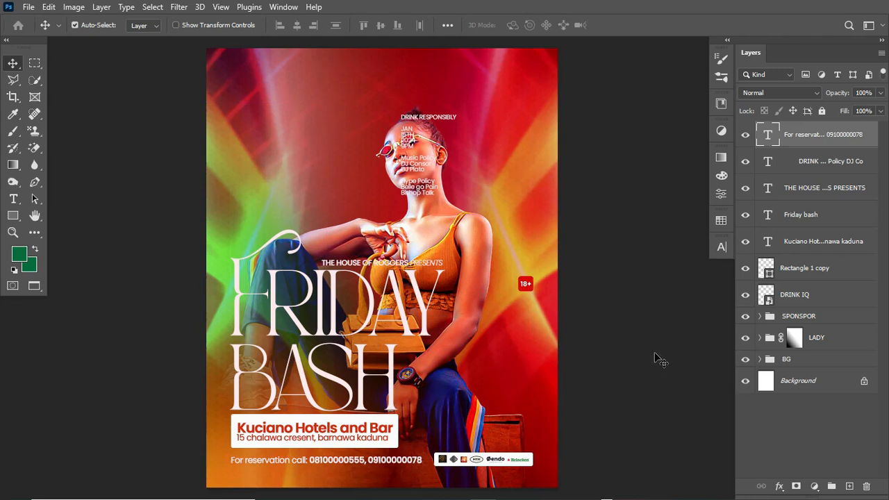
{"action": "key", "text": "Up"}
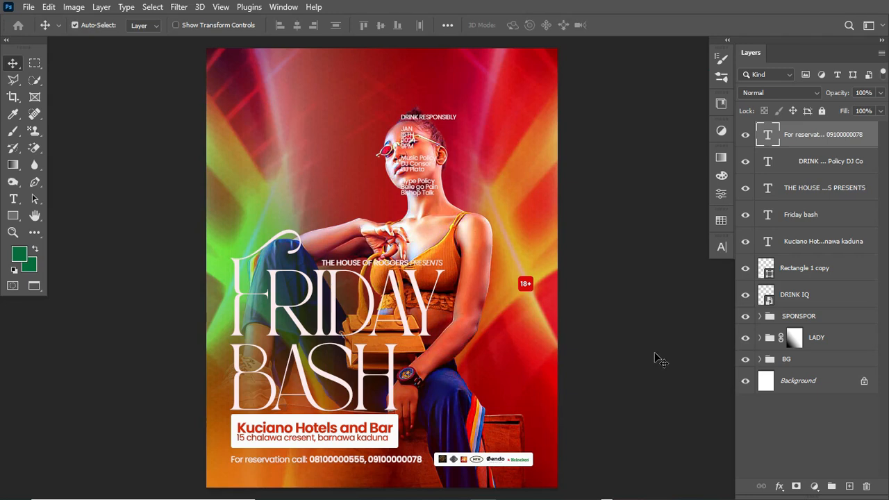
Scale the reservation line down slightly to about 98%, keeping its left edge in place.
{"action": "key", "text": "ctrl+t"}
{"action": "left_click_drag", "start_coordinate": [422, 454], "coordinate": [419, 456]}
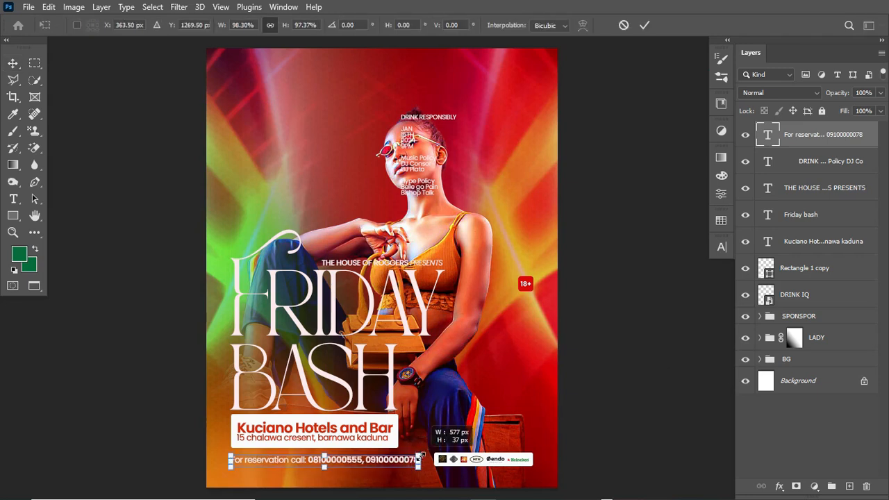
{"action": "key", "text": "Return"}
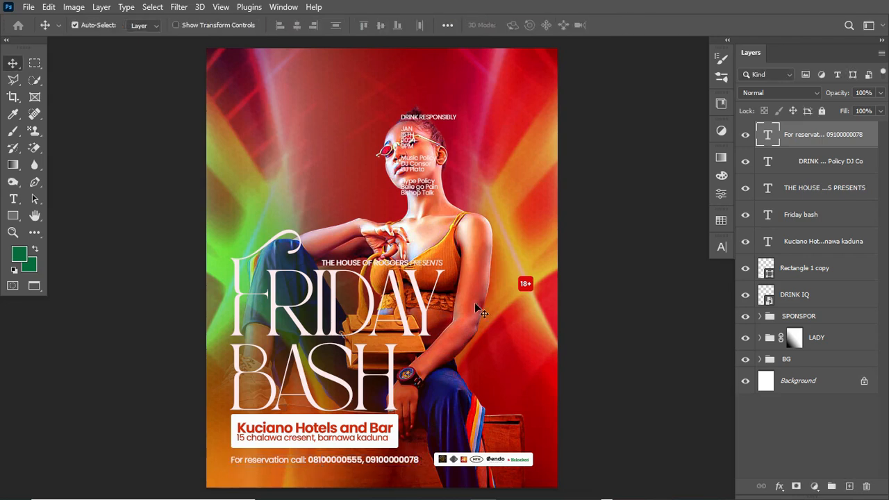
{"action": "key", "text": "ctrl+semicolon"}
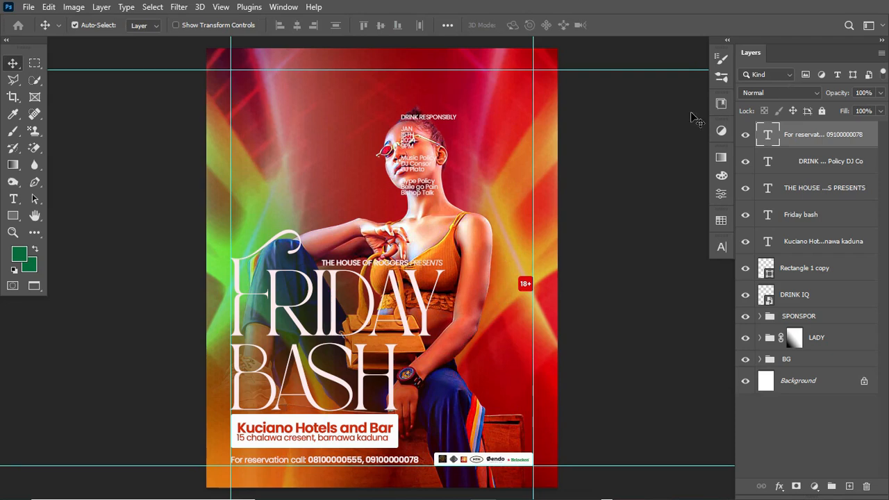
Take the DRINK RESPONSIBLY line out of the event details and paste it as a separate text layer beside the model's arm.
{"action": "key", "text": "t"}
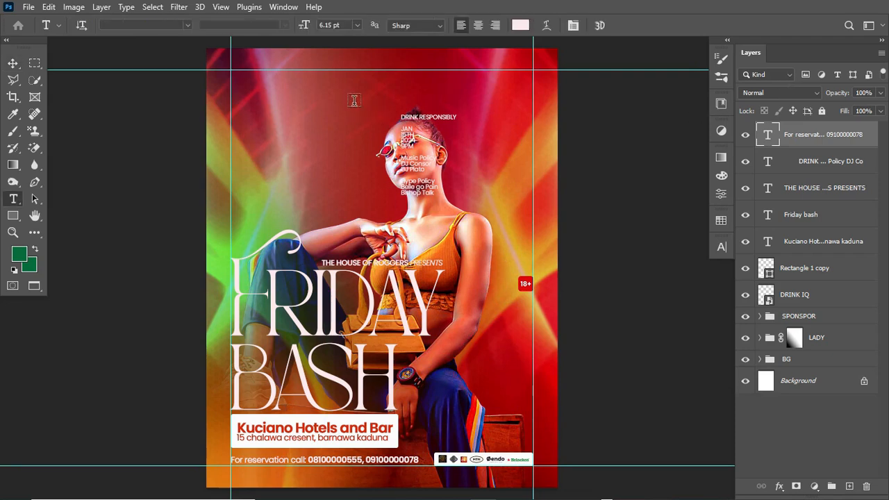
{"action": "left_click_drag", "start_coordinate": [401, 115], "coordinate": [470, 118]}
{"action": "key", "text": "ctrl+c"}
{"action": "key", "text": "BackSpace"}
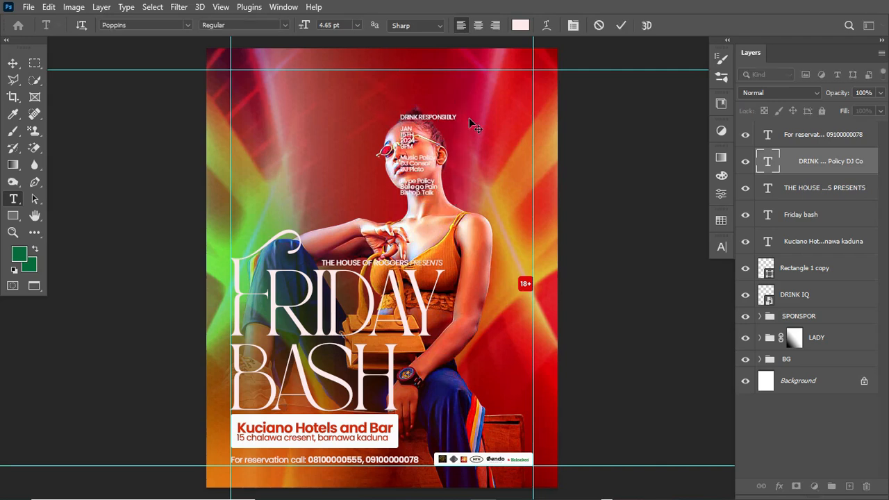
{"action": "left_click", "coordinate": [468, 117]}
{"action": "left_click", "coordinate": [478, 340]}
{"action": "key", "text": "ctrl+v"}
{"action": "key", "text": "ctrl+Return"}
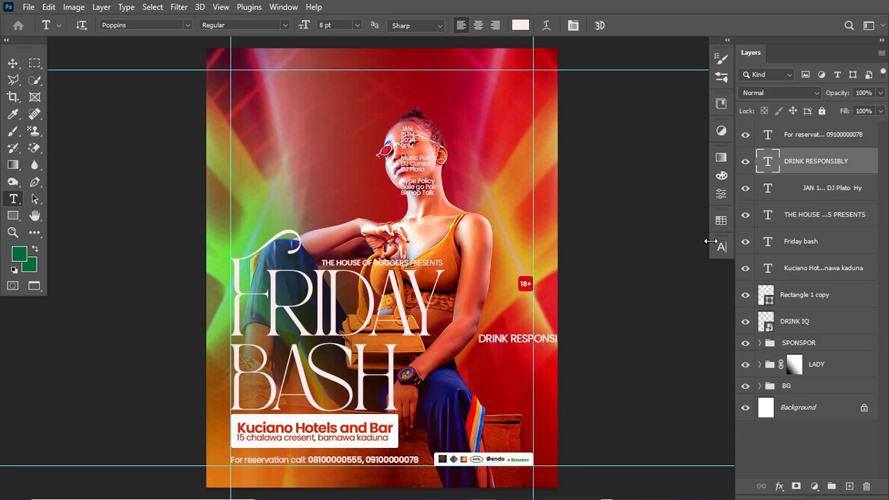
Rotate DRINK RESPONSIBLY 90° clockwise and scale it down against the right guide, below the 18+ badge.
{"action": "key", "text": "ctrl+t"}
{"action": "right_click", "coordinate": [538, 343]}
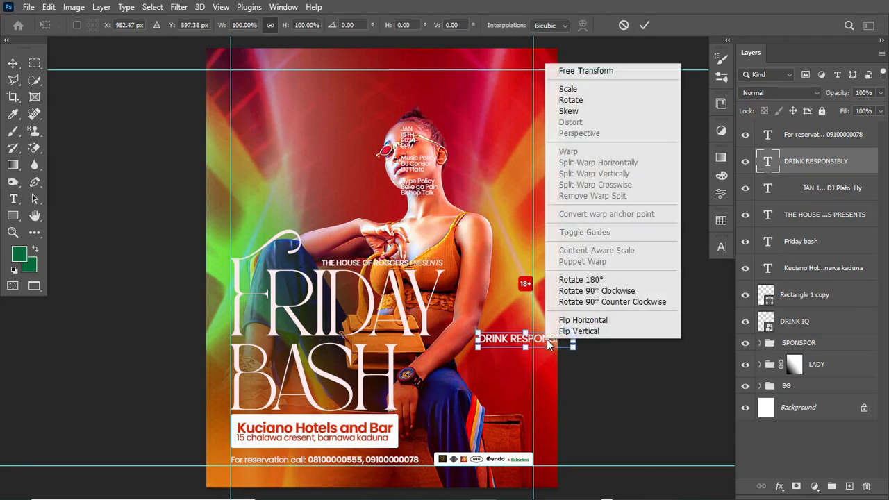
{"action": "left_click", "coordinate": [615, 292]}
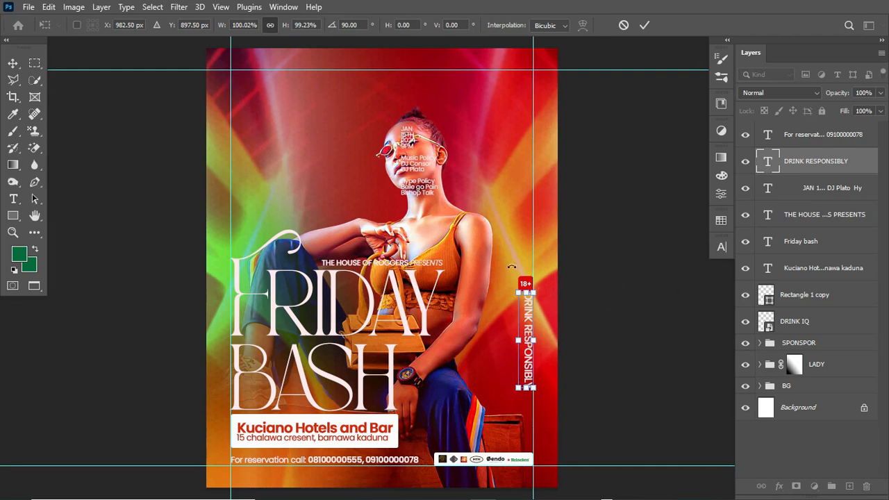
{"action": "left_click_drag", "start_coordinate": [512, 299], "coordinate": [529, 331]}
{"action": "key", "text": "Return"}
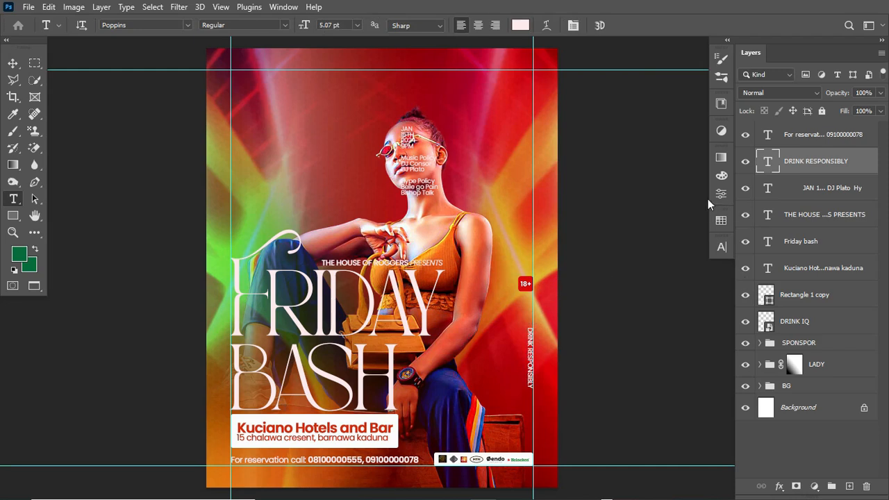
Set the vertical DRINK RESPONSIBLY text to 3 pt with a letter tracking of 1100.
{"action": "left_click", "coordinate": [726, 248]}
{"action": "left_click_drag", "start_coordinate": [652, 297], "coordinate": [643, 300]}
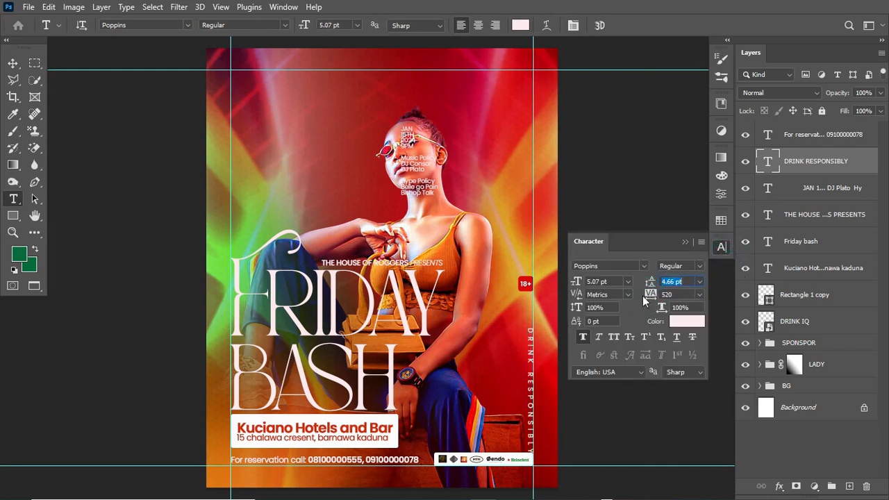
{"action": "left_click_drag", "start_coordinate": [575, 283], "coordinate": [574, 281]}
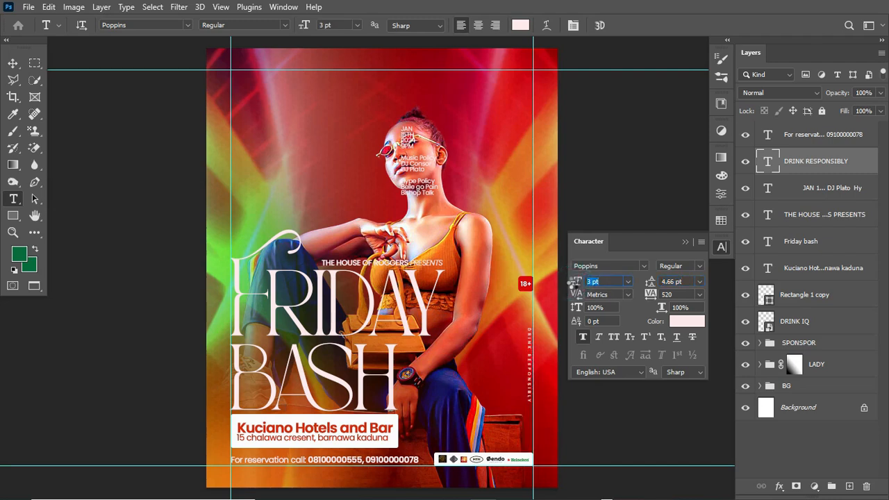
{"action": "left_click_drag", "start_coordinate": [648, 296], "coordinate": [653, 293]}
{"action": "left_click", "coordinate": [651, 286]}
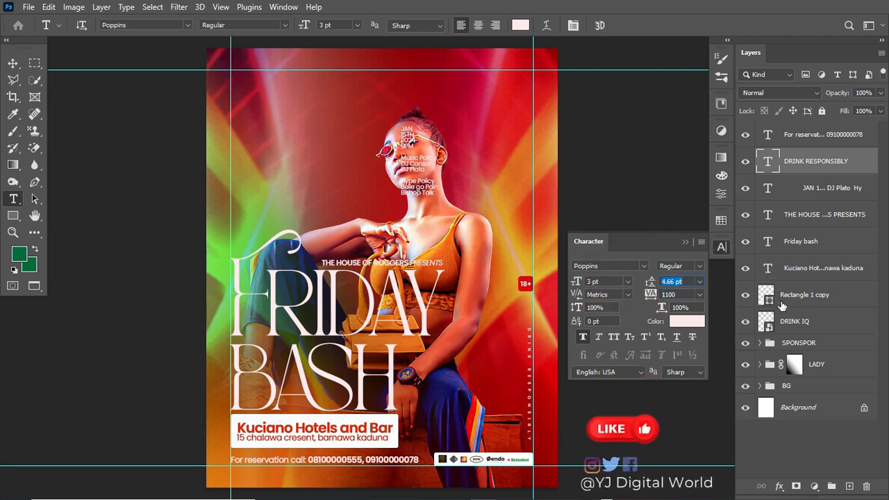
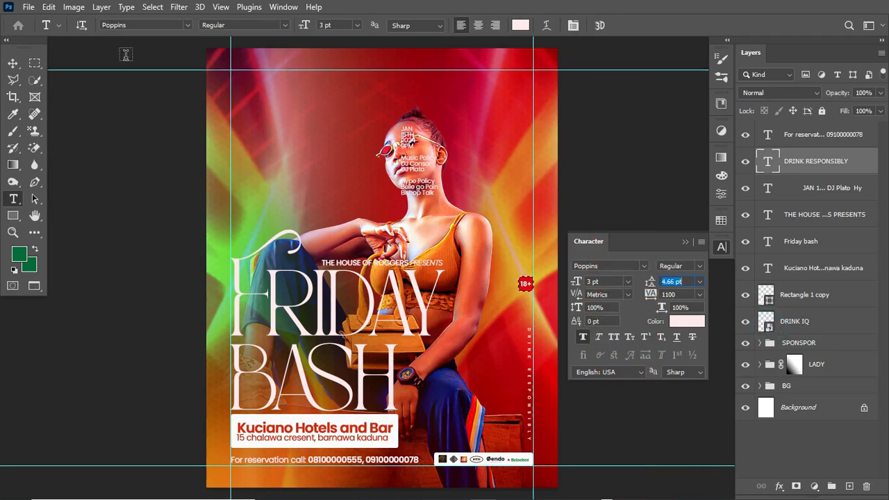
Centre the DRINK RESPONSIBLY text directly beneath the 18+ badge and widen its tracking so it reaches down close to the sponsor logos.
{"action": "left_click", "coordinate": [13, 63]}
{"action": "left_click", "coordinate": [298, 26]}
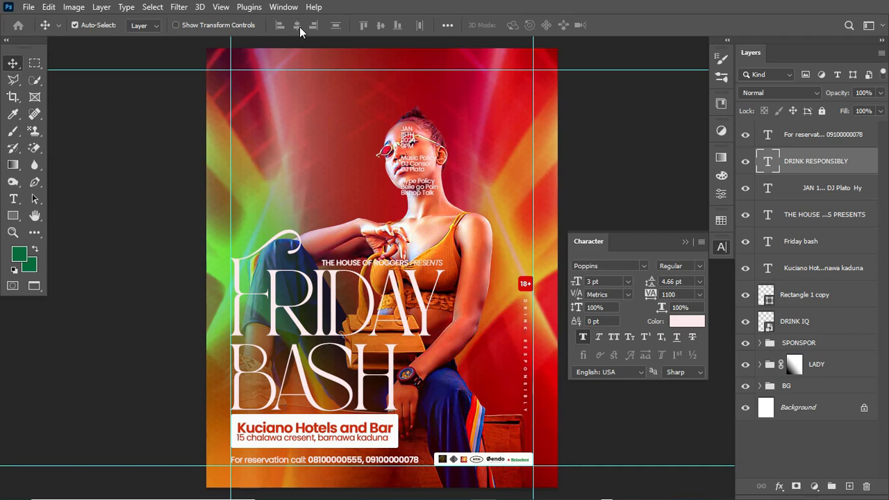
{"action": "key", "text": "ctrl+semicolon"}
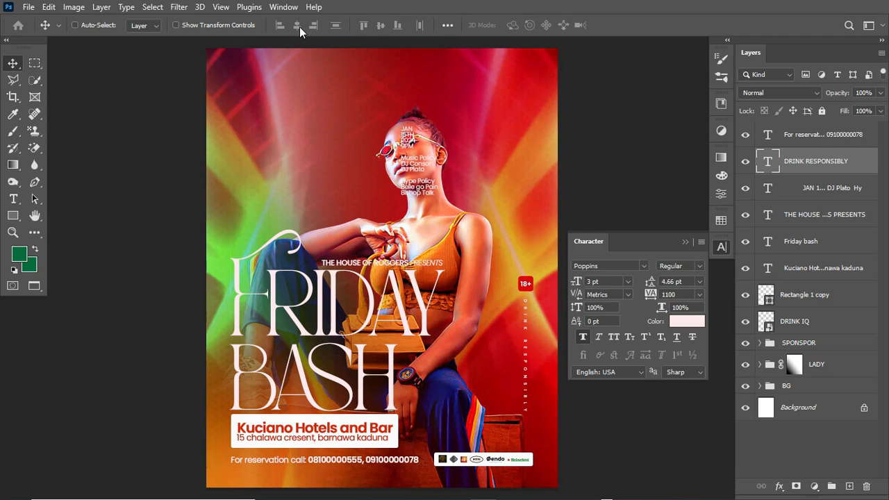
{"action": "key", "text": "ctrl+semicolon"}
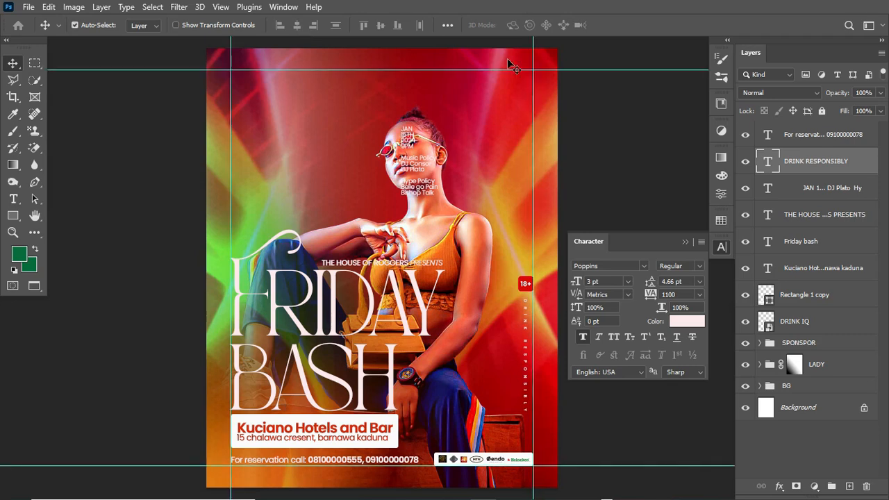
{"action": "left_click_drag", "start_coordinate": [650, 295], "coordinate": [661, 300]}
{"action": "left_click", "coordinate": [684, 239]}
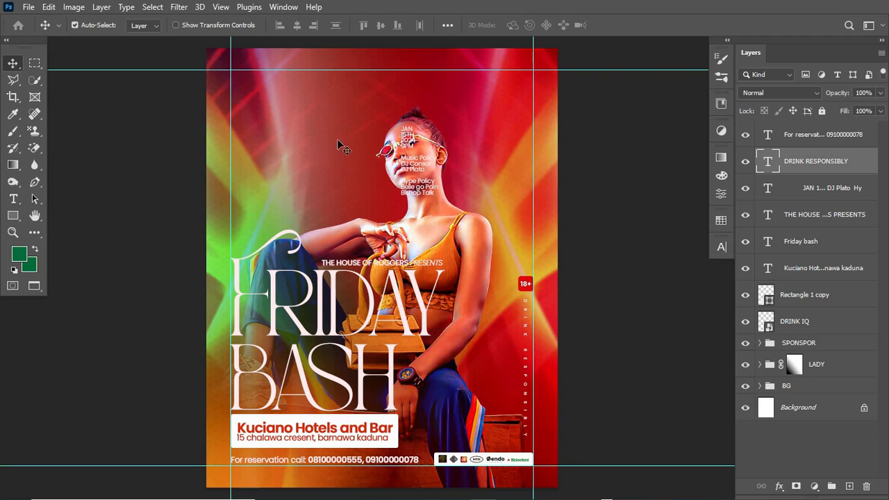
Cut the JAN 15TH 2024 9PM lines from the event details and paste them as a separate text layer beside the model's head.
{"action": "left_click", "coordinate": [13, 199]}
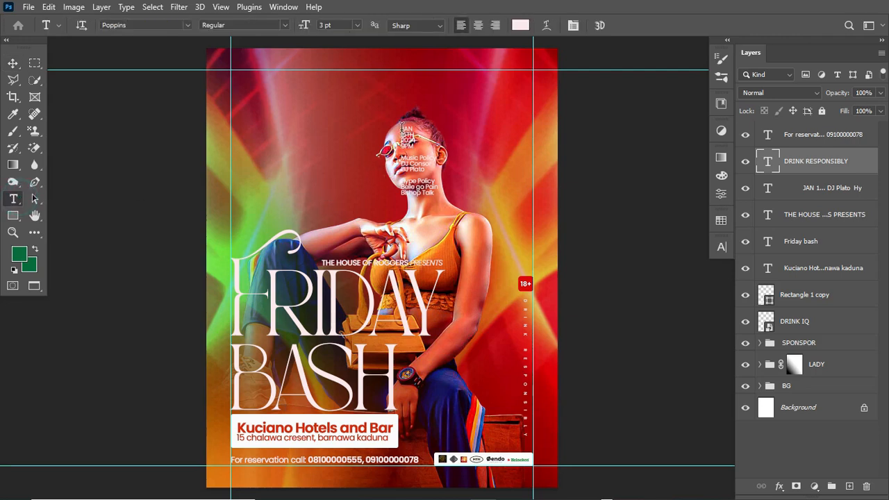
{"action": "left_click_drag", "start_coordinate": [403, 127], "coordinate": [424, 145]}
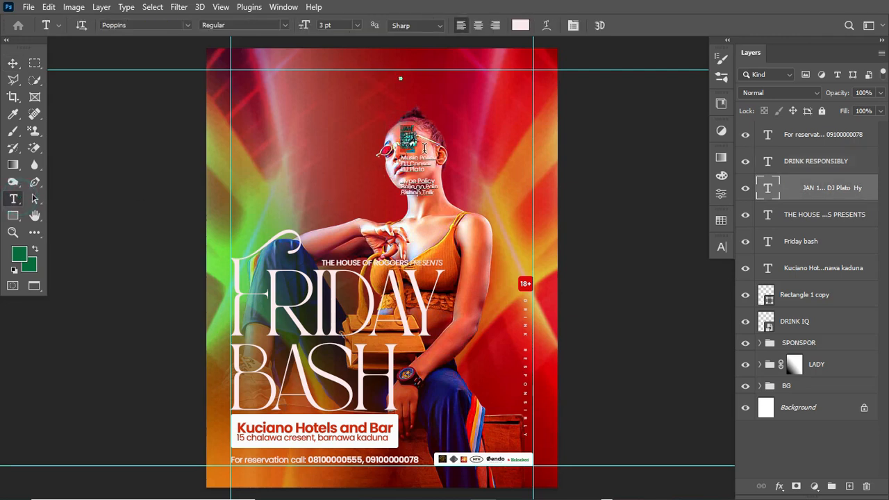
{"action": "key", "text": "ctrl+x"}
{"action": "left_click", "coordinate": [486, 124]}
{"action": "key", "text": "ctrl+v"}
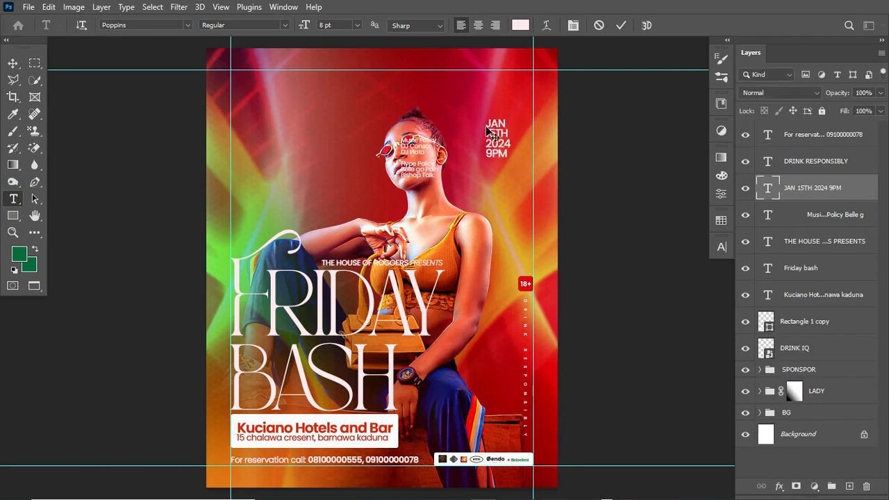
Set 15TH in the date text to the Poppins Bold weight.
{"action": "left_click_drag", "start_coordinate": [487, 124], "coordinate": [515, 124]}
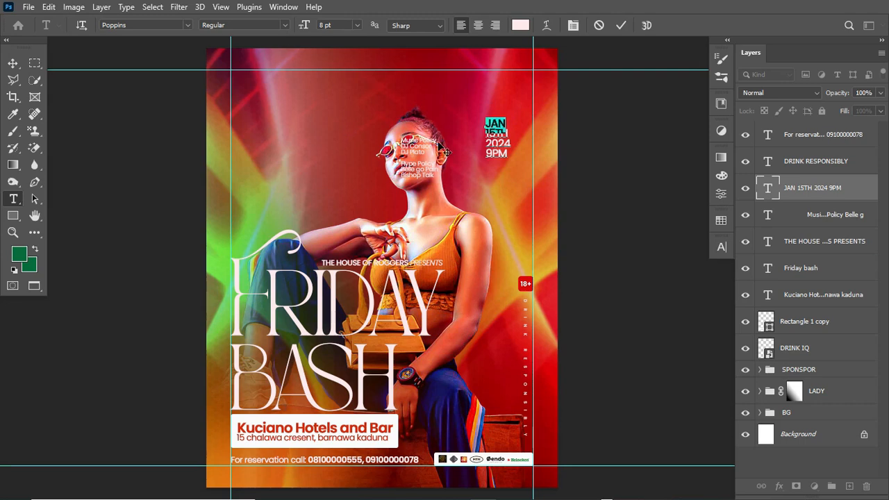
{"action": "left_click", "coordinate": [485, 130]}
{"action": "left_click_drag", "start_coordinate": [485, 131], "coordinate": [510, 144]}
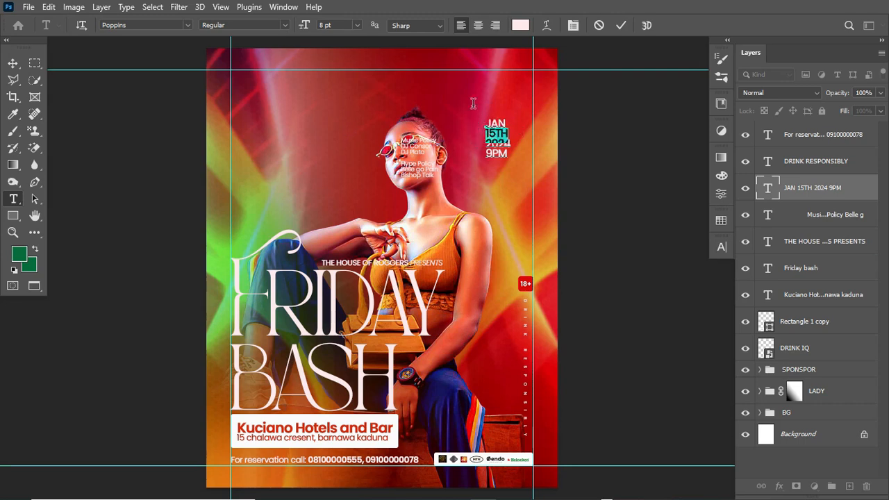
{"action": "left_click", "coordinate": [236, 25]}
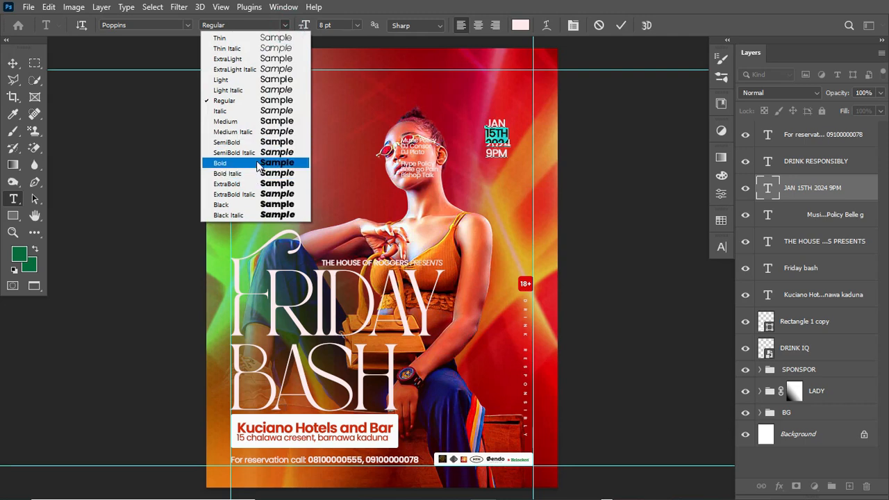
{"action": "left_click", "coordinate": [257, 161]}
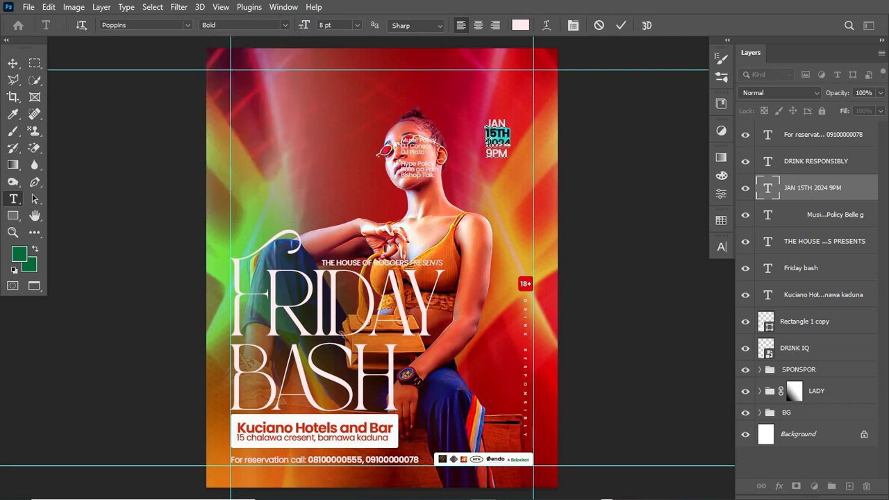
Set 2024 in the date text to the Poppins SemiBold weight.
{"action": "left_click_drag", "start_coordinate": [484, 144], "coordinate": [514, 143]}
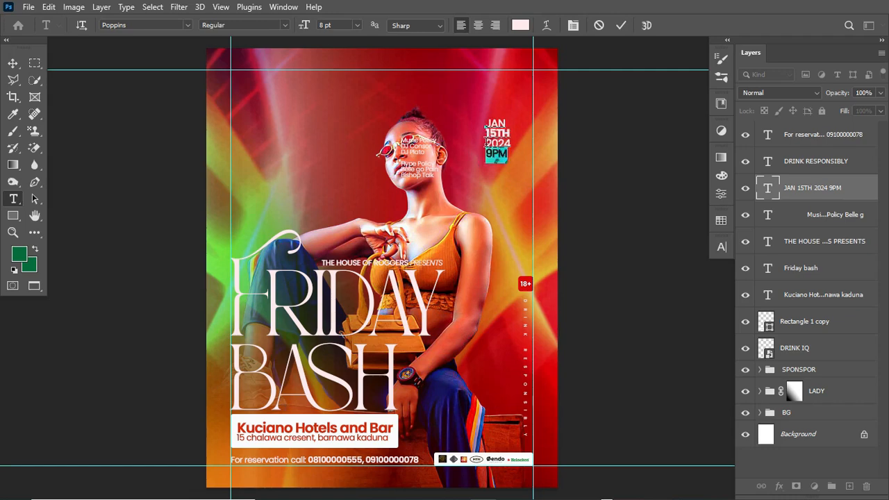
{"action": "left_click", "coordinate": [283, 27]}
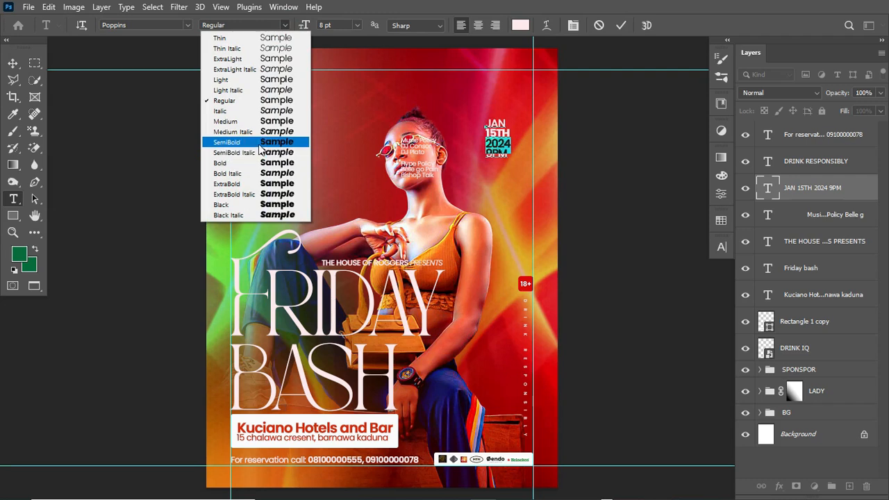
{"action": "left_click", "coordinate": [253, 142]}
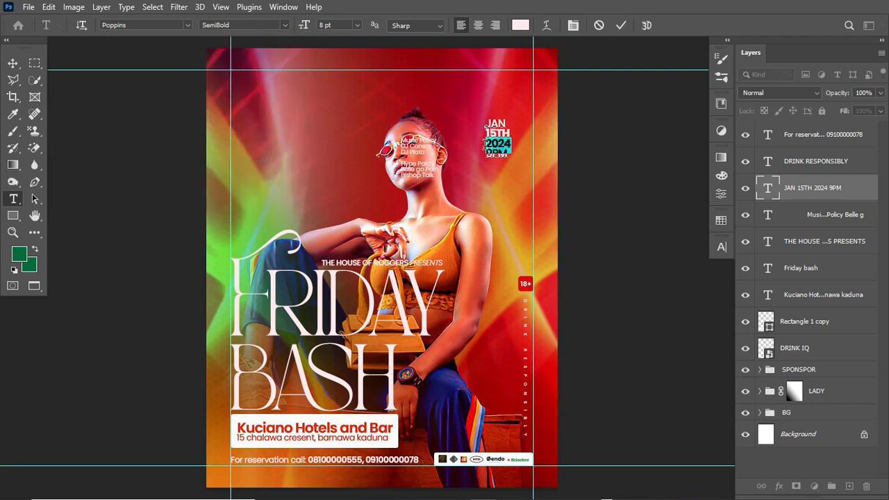
Set 9PM in the date text to the Poppins SemiBold weight.
{"action": "left_click", "coordinate": [488, 157]}
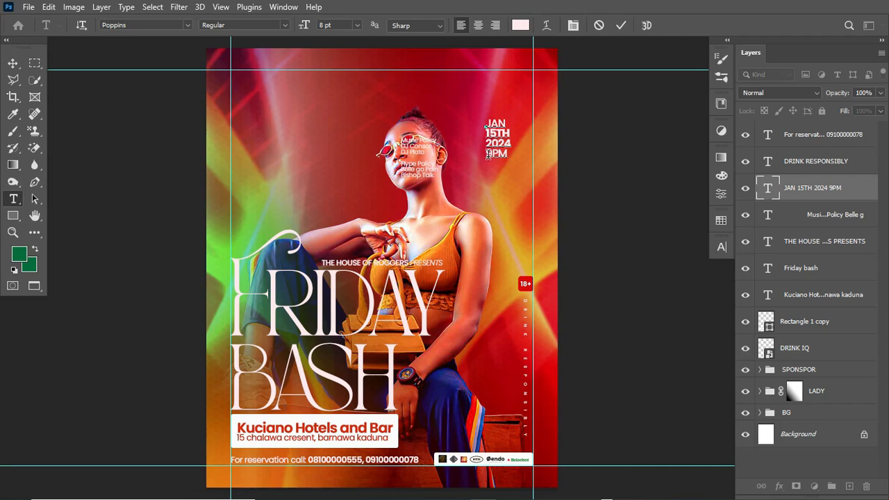
{"action": "double_click", "coordinate": [492, 154]}
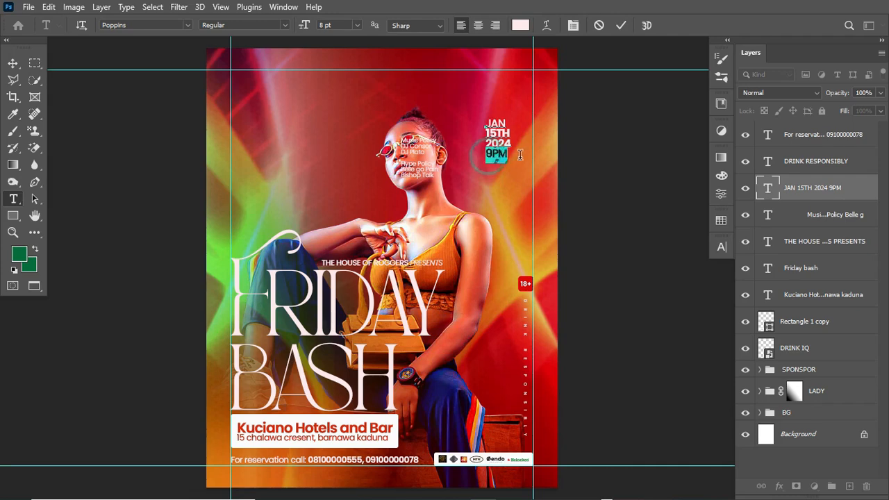
{"action": "left_click", "coordinate": [281, 25]}
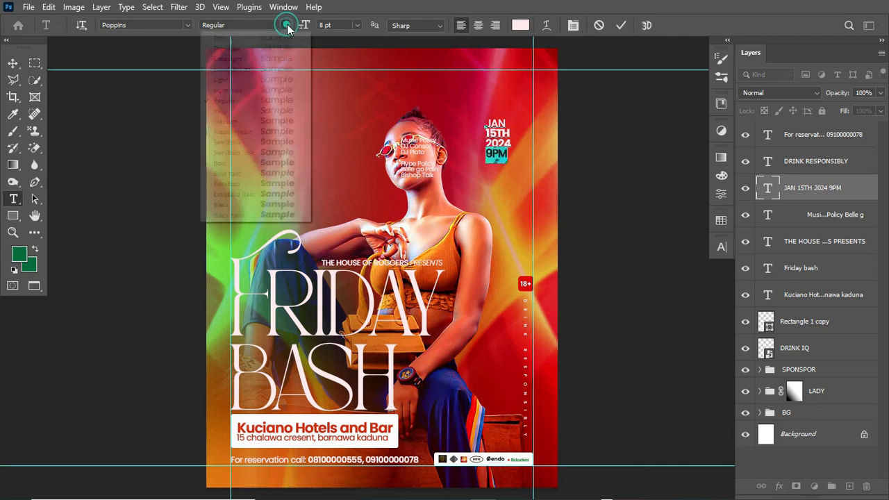
{"action": "left_click", "coordinate": [244, 143]}
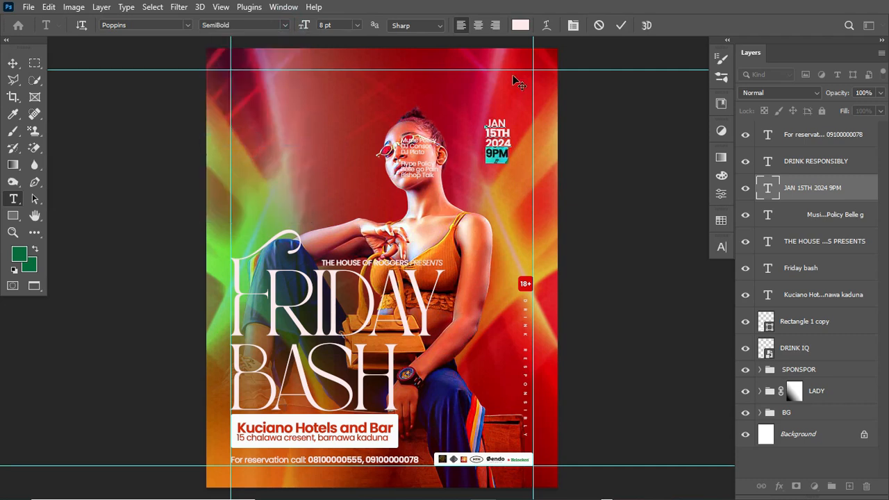
{"action": "left_click", "coordinate": [621, 27]}
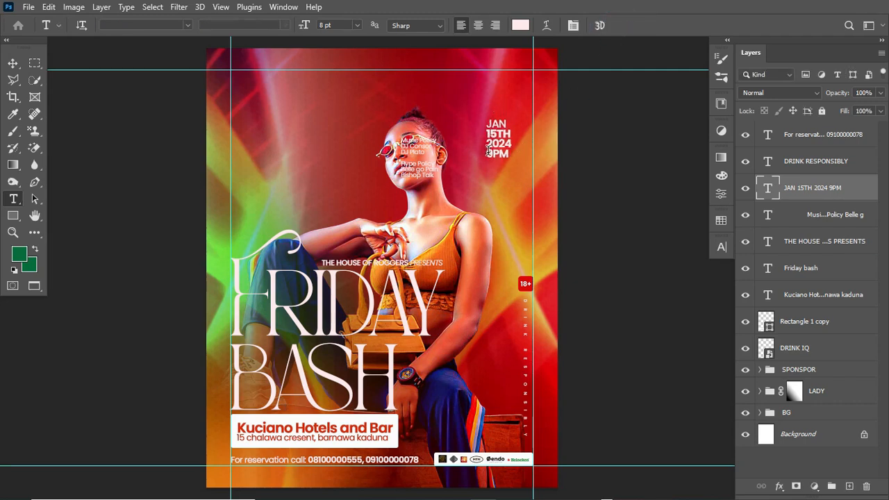
Set 9PM in the date text to the Poppins Bold weight.
{"action": "left_click_drag", "start_coordinate": [485, 154], "coordinate": [525, 164]}
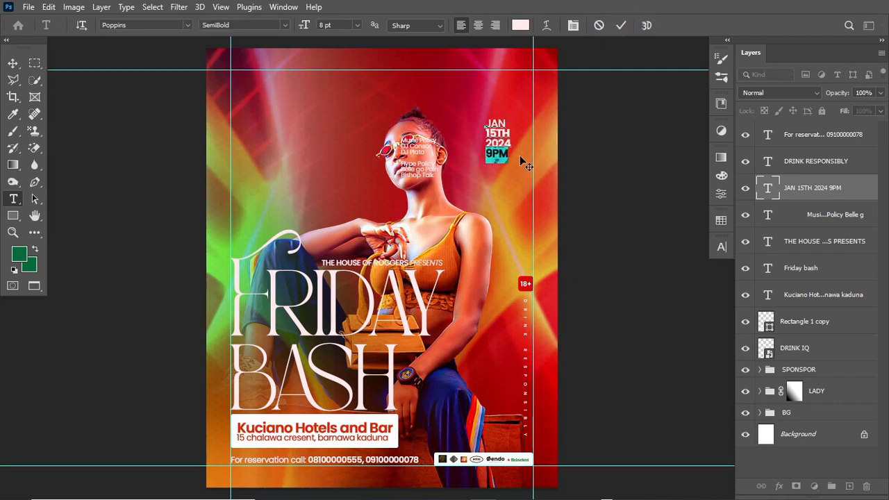
{"action": "left_click", "coordinate": [284, 25]}
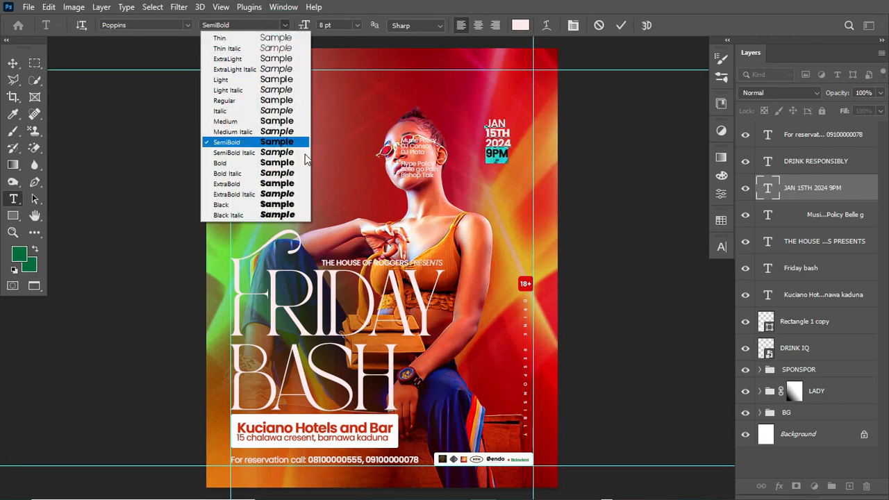
{"action": "left_click", "coordinate": [270, 162]}
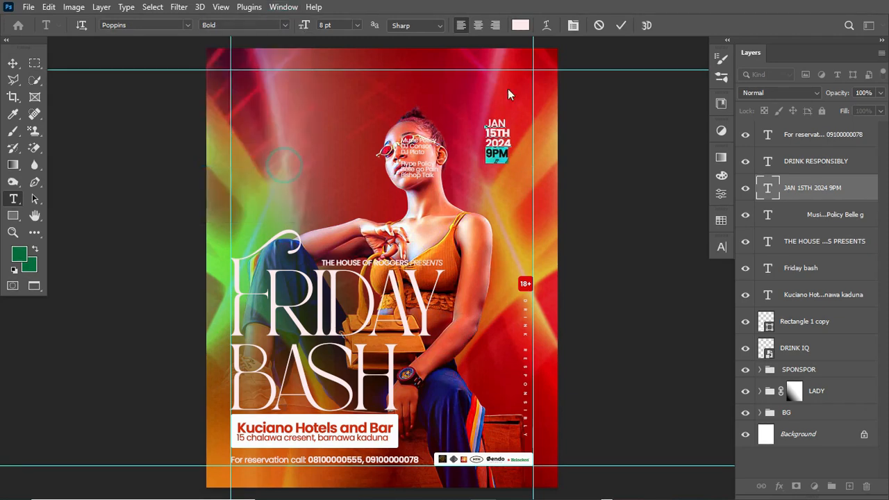
{"action": "left_click", "coordinate": [620, 25]}
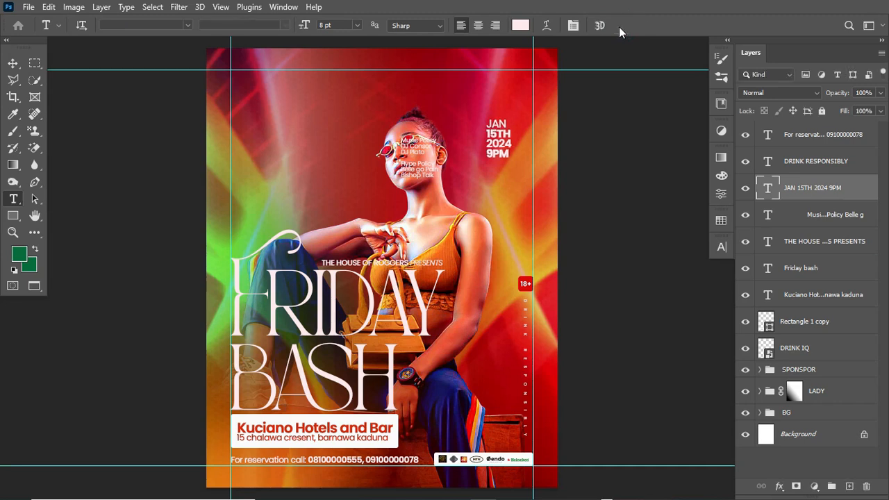
Duplicate the white venue rectangle layer and place the copy directly beneath the JAN 15TH 2024 9PM text layer.
{"action": "left_click", "coordinate": [12, 63]}
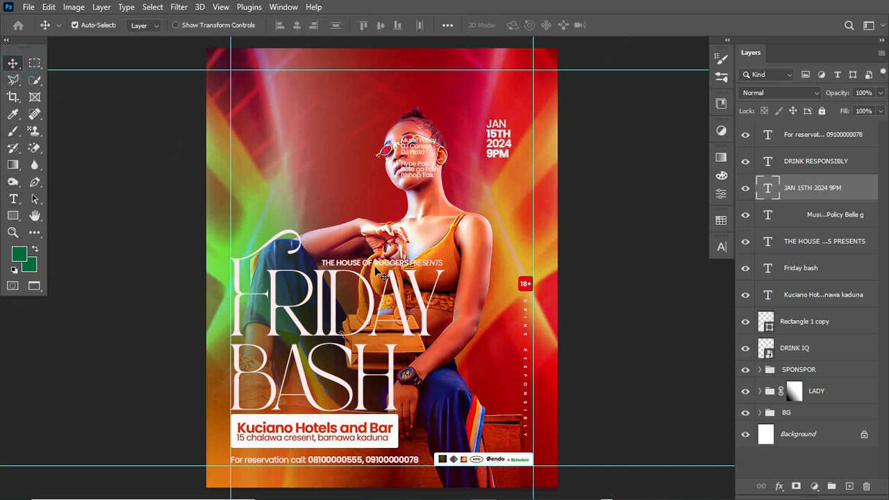
{"action": "left_click", "coordinate": [843, 326]}
{"action": "left_click_drag", "start_coordinate": [846, 326], "coordinate": [840, 201]}
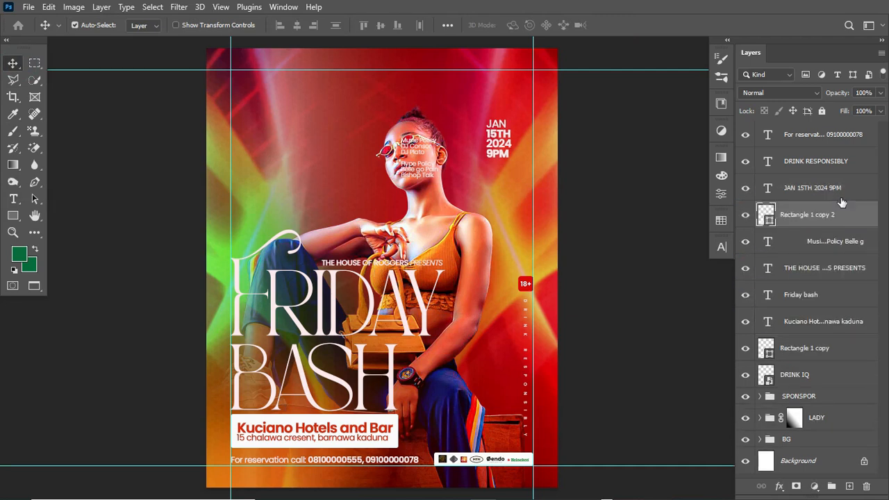
Move the Rectangle 1 copy shape behind the date text and resize it into a narrow upright box framing its four lines.
{"action": "left_click", "coordinate": [822, 350]}
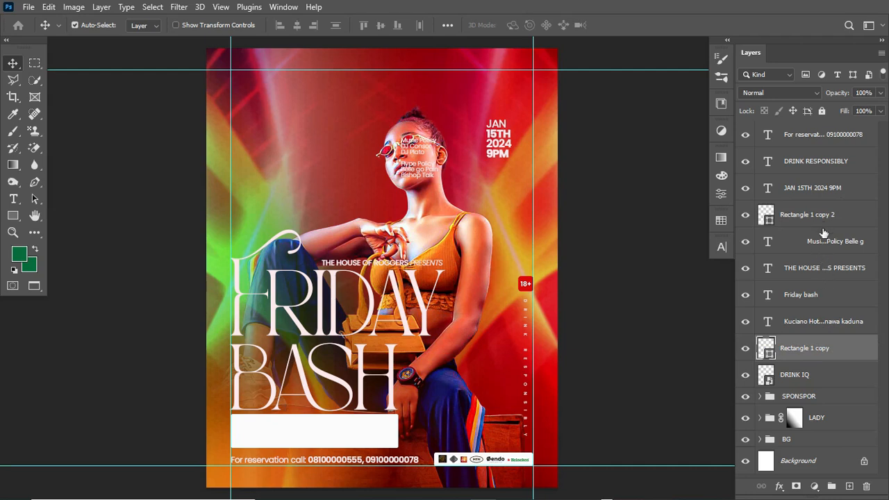
{"action": "key", "text": "ctrl+t"}
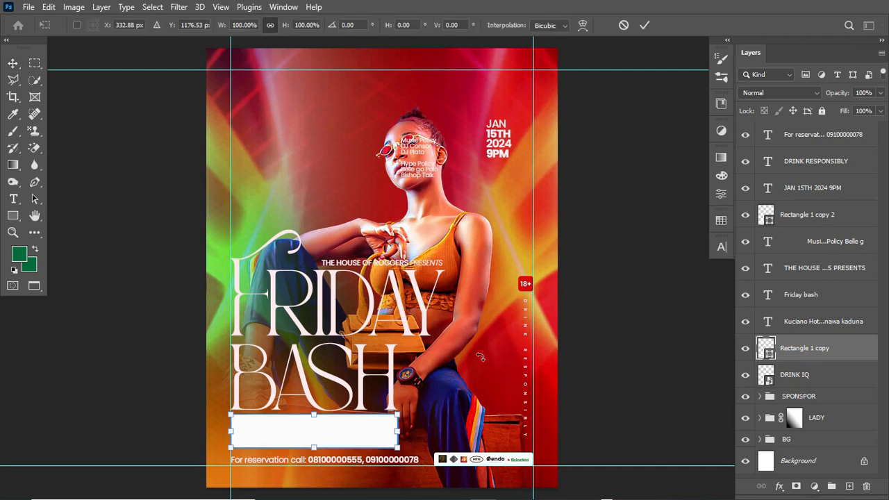
{"action": "left_click_drag", "start_coordinate": [378, 444], "coordinate": [517, 128]}
{"action": "left_click_drag", "start_coordinate": [366, 128], "coordinate": [494, 165]}
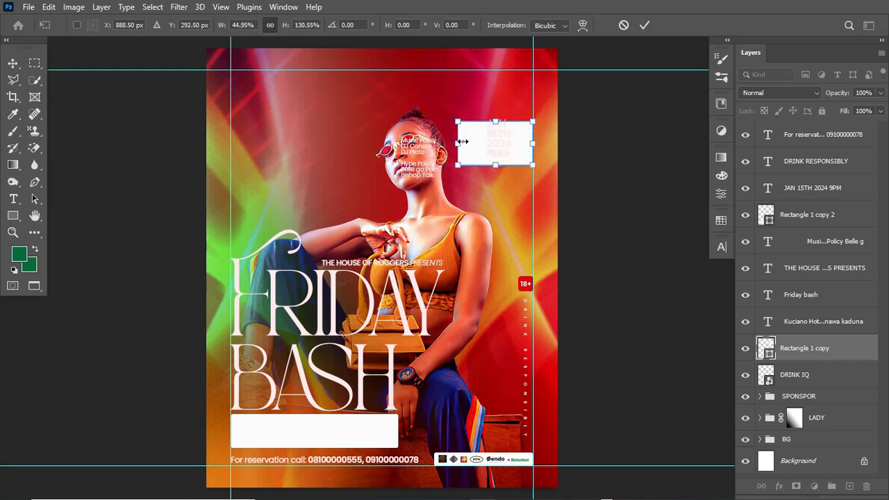
{"action": "left_click_drag", "start_coordinate": [459, 142], "coordinate": [504, 168]}
{"action": "key", "text": "Return"}
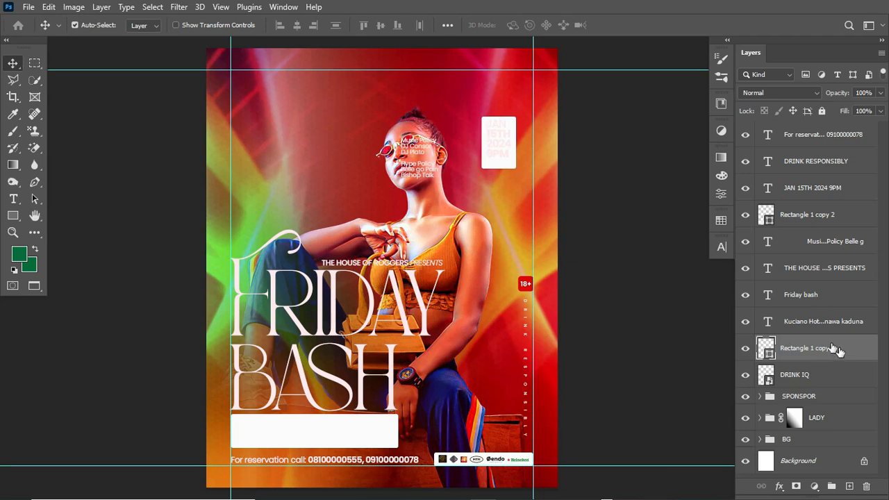
Swap the two rectangle layers so the date box sits under the date text layer and the venue box under the venue text layer.
{"action": "left_click", "coordinate": [745, 347]}
{"action": "left_click", "coordinate": [745, 347]}
{"action": "left_click", "coordinate": [745, 215]}
{"action": "left_click", "coordinate": [745, 215]}
{"action": "mouse_move", "coordinate": [822, 348]}
{"action": "left_mouse_down"}
{"action": "mouse_move", "coordinate": [829, 226]}
{"action": "mouse_move", "coordinate": [826, 354]}
{"action": "left_mouse_up"}
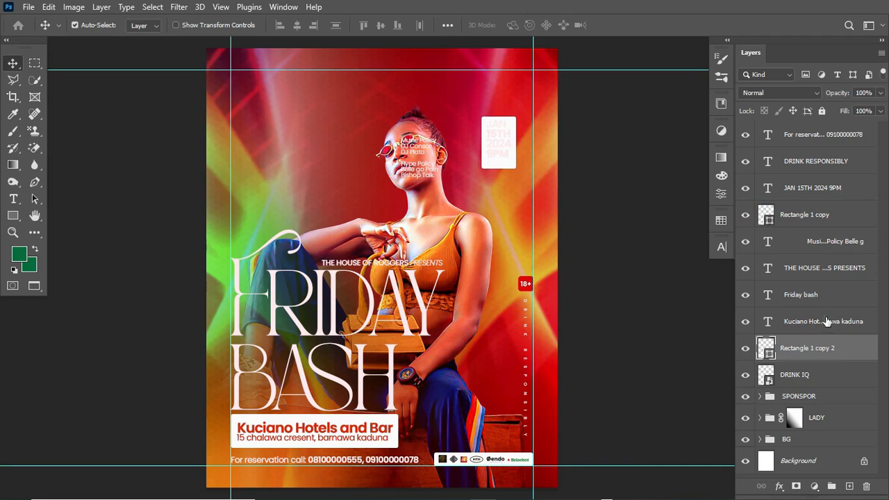
Group the venue text with its white rectangle and name the group VENUE.
{"action": "left_click", "coordinate": [826, 321], "text": "ctrl"}
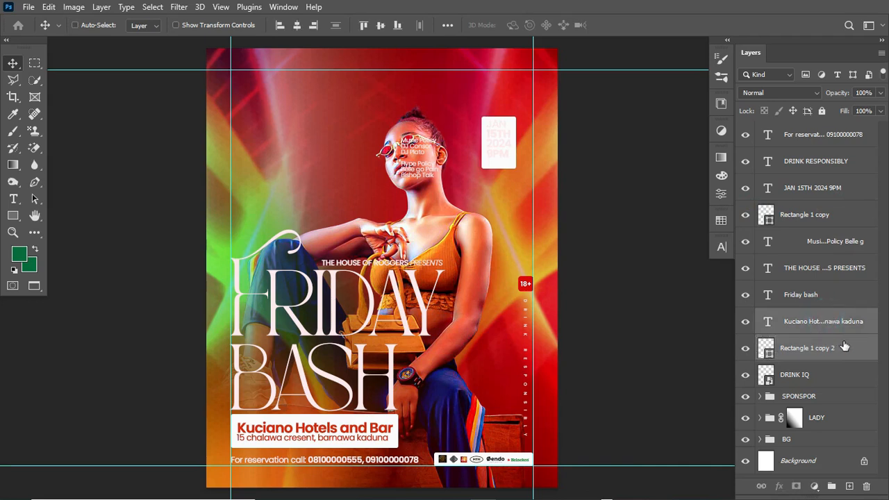
{"action": "key", "text": "ctrl+g"}
{"action": "left_click", "coordinate": [745, 316]}
{"action": "left_click", "coordinate": [745, 316]}
{"action": "double_click", "coordinate": [785, 317]}
{"action": "type", "text": "VEN"}
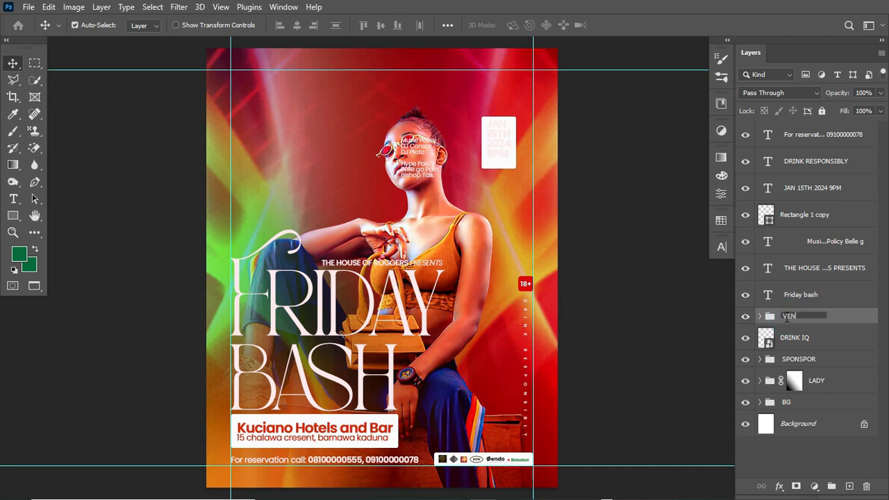
{"action": "type", "text": "UE"}
{"action": "key", "text": "Return"}
Group the Friday bash headline with the THE HOUSE OF ROGGERS PRESENTS text and name the group THEME.
{"action": "left_click", "coordinate": [746, 296]}
{"action": "left_click", "coordinate": [746, 295]}
{"action": "left_click", "coordinate": [803, 268]}
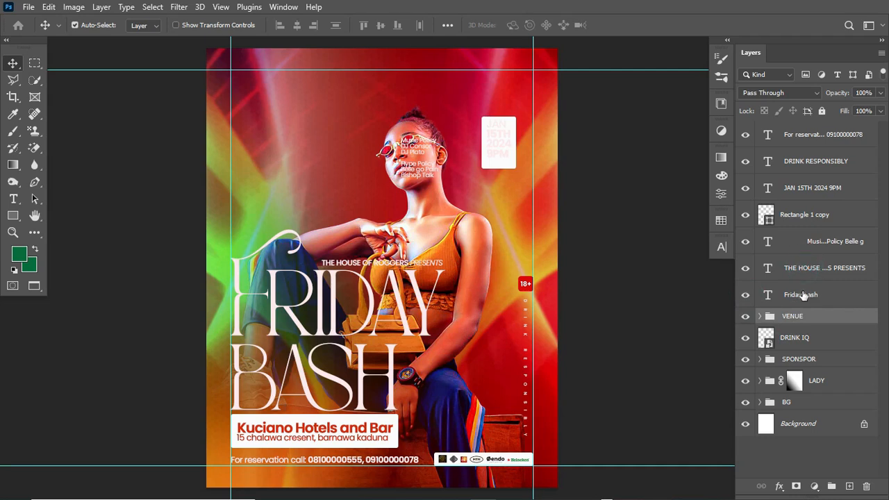
{"action": "left_click", "coordinate": [802, 294], "text": "shift"}
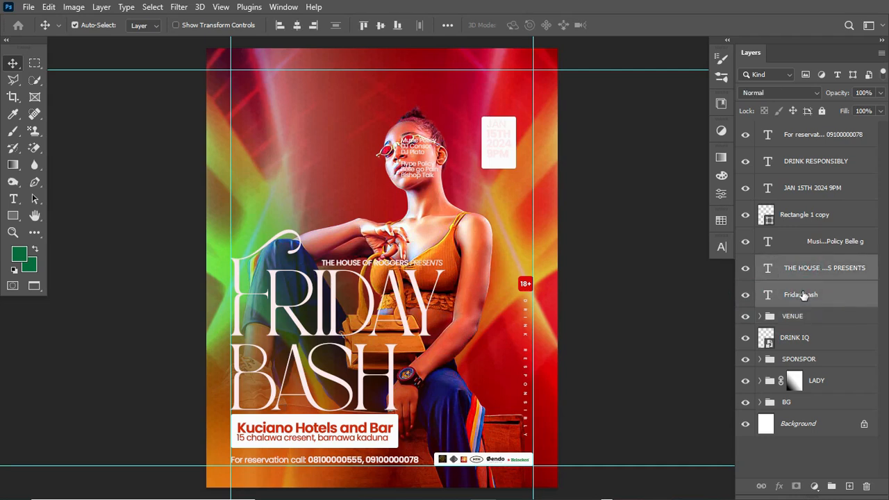
{"action": "key", "text": "ctrl+g"}
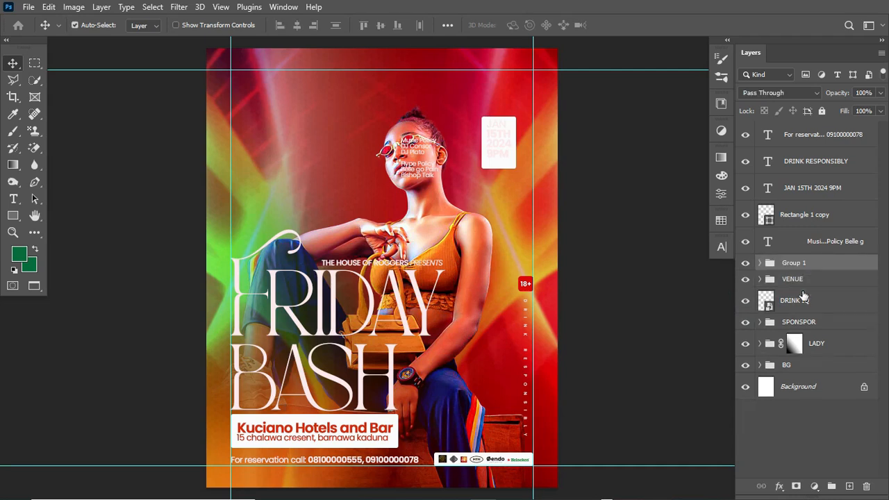
{"action": "double_click", "coordinate": [792, 264]}
{"action": "type", "text": "T"}
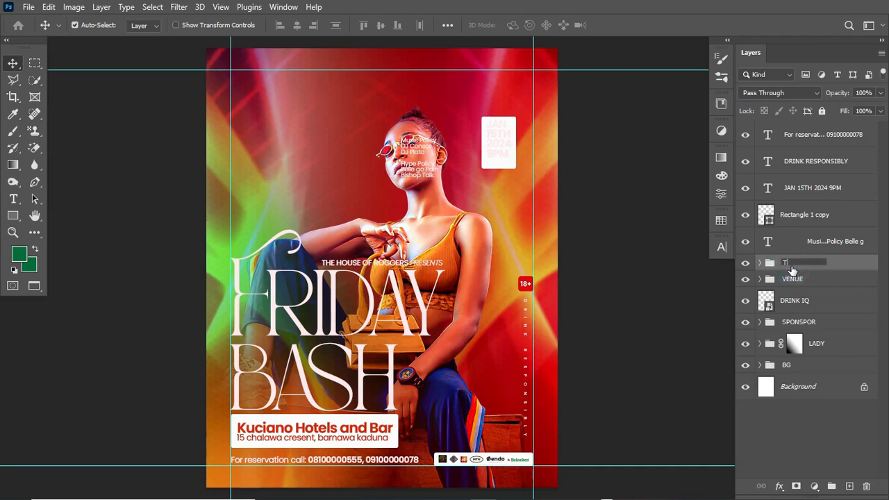
{"action": "type", "text": "HEME"}
{"action": "key", "text": "Return"}
Fill the date box with yellow FFFF29 and set its blend mode to Soft Light.
{"action": "left_click", "coordinate": [745, 241]}
{"action": "left_click", "coordinate": [745, 241]}
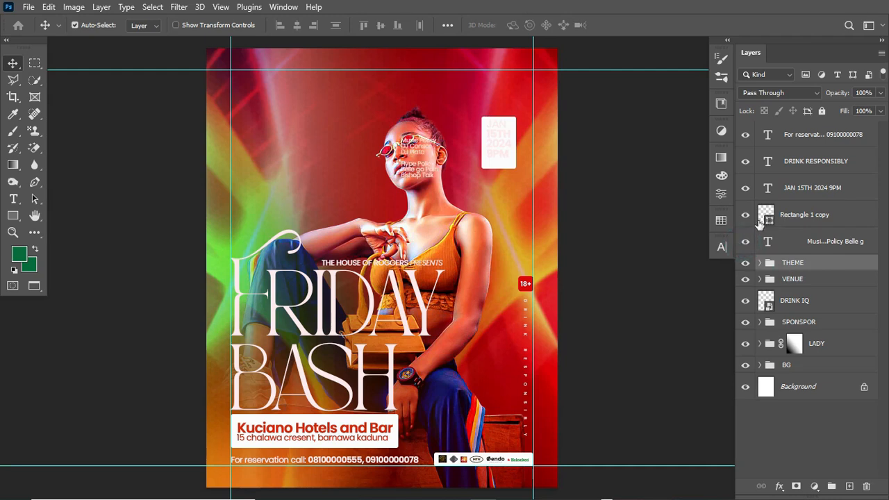
{"action": "left_click", "coordinate": [745, 214]}
{"action": "left_click", "coordinate": [745, 215]}
{"action": "double_click", "coordinate": [766, 217]}
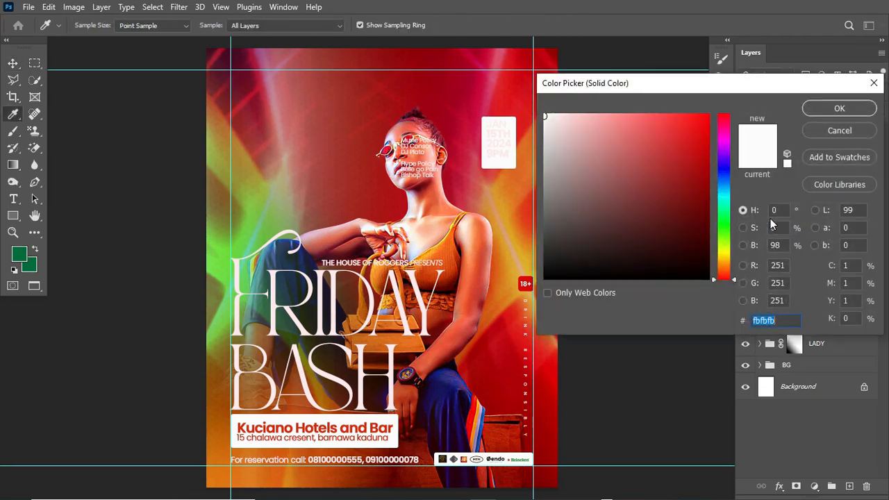
{"action": "type", "text": "FFFF29"}
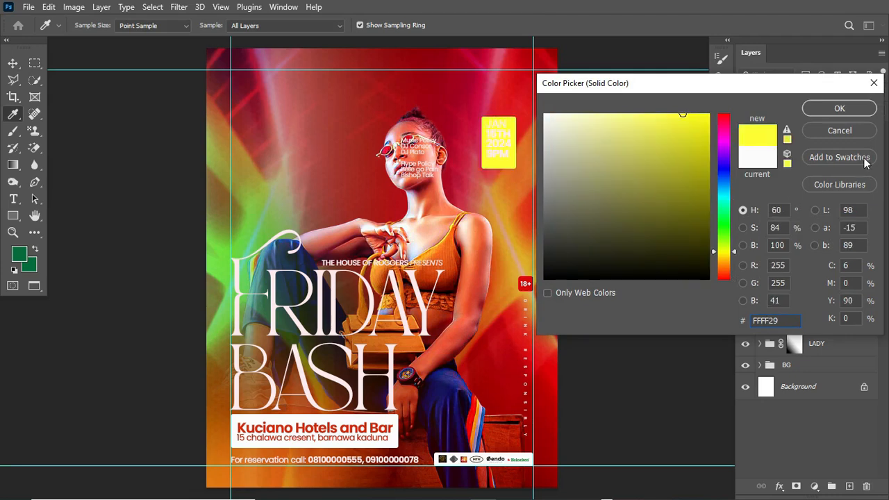
{"action": "left_click", "coordinate": [839, 110]}
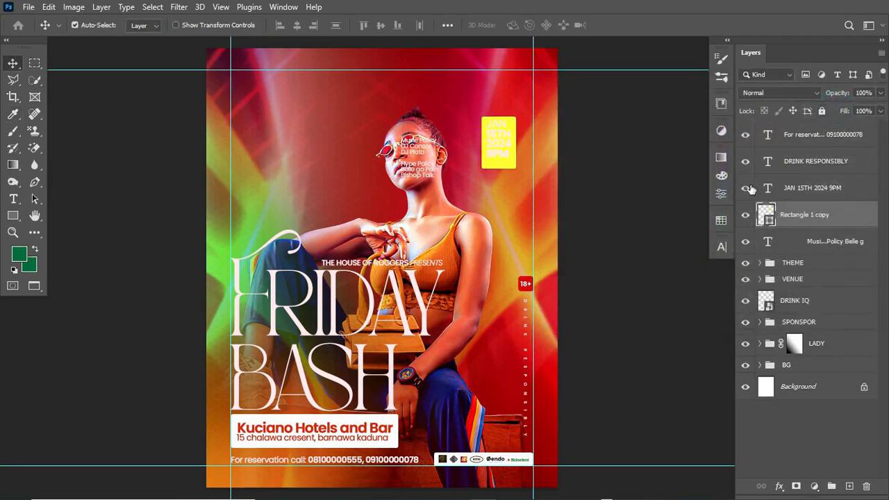
{"action": "left_click", "coordinate": [785, 91]}
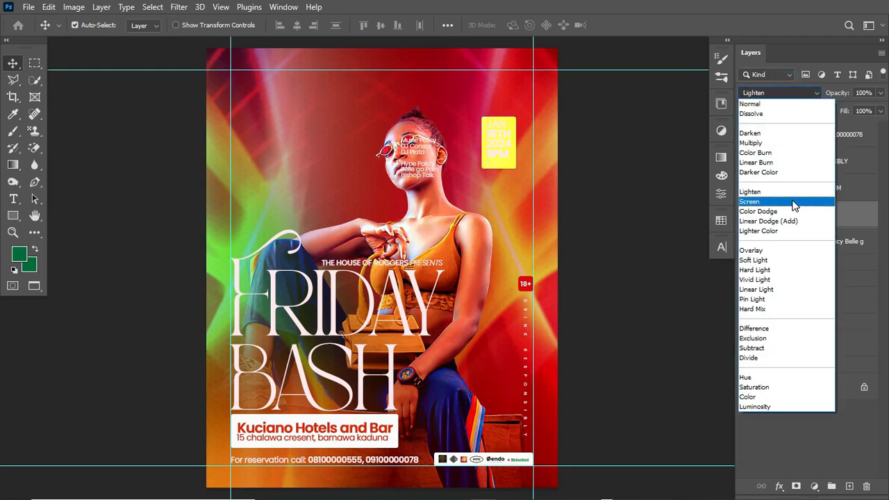
{"action": "left_click", "coordinate": [781, 260]}
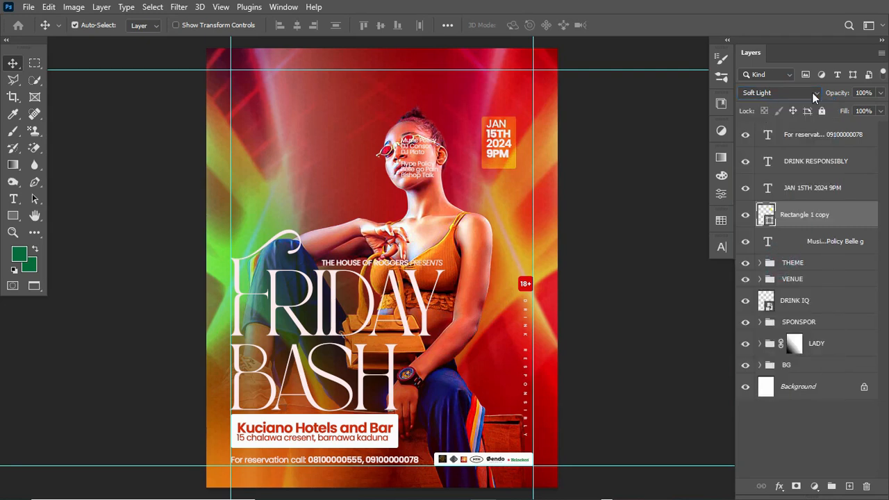
Add a Multiply drop shadow to the date box with 14% opacity, 90° angle, 5 px distance and 35 px size.
{"action": "left_click", "coordinate": [860, 225]}
{"action": "double_click", "coordinate": [835, 223]}
{"action": "left_click_drag", "start_coordinate": [676, 139], "coordinate": [468, 86]}
{"action": "left_click", "coordinate": [266, 340]}
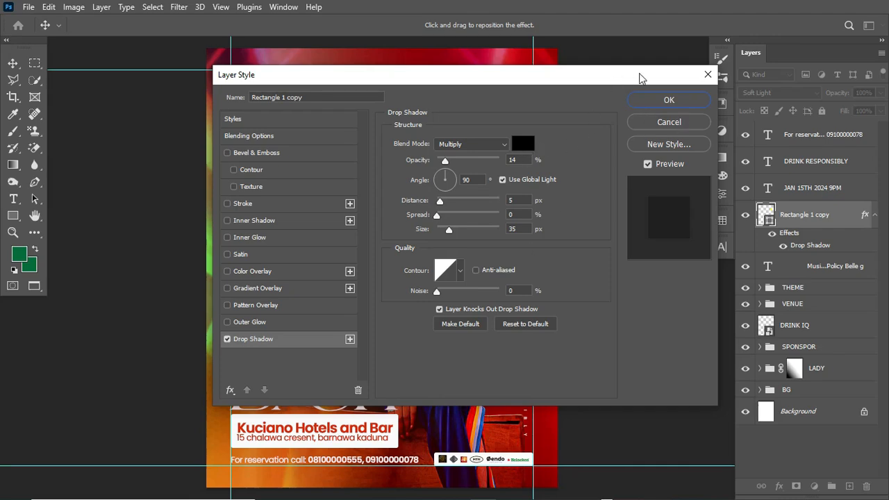
{"action": "left_click", "coordinate": [668, 99]}
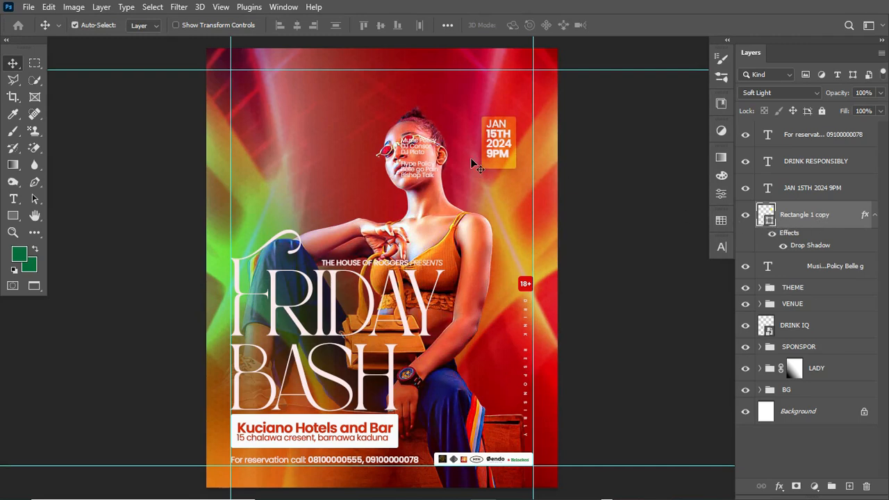
Recolour the 9PM line of the date text to bright yellow FFFF0A.
{"action": "key", "text": "t"}
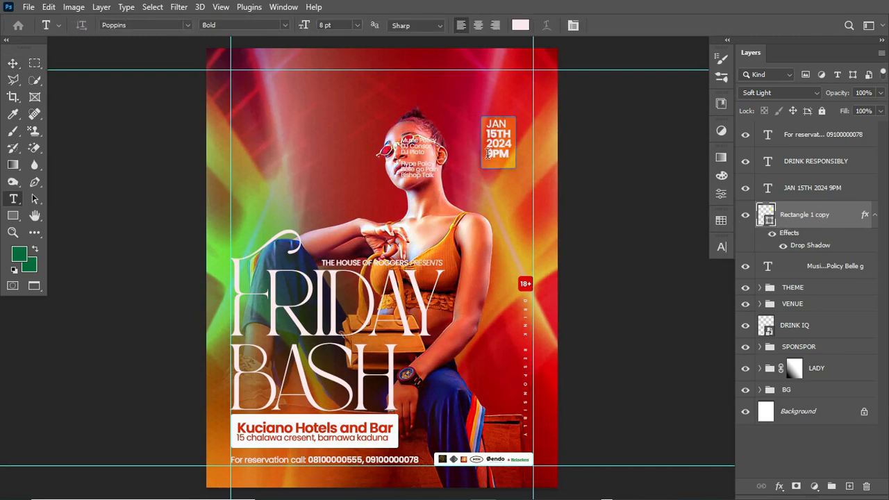
{"action": "double_click", "coordinate": [488, 154]}
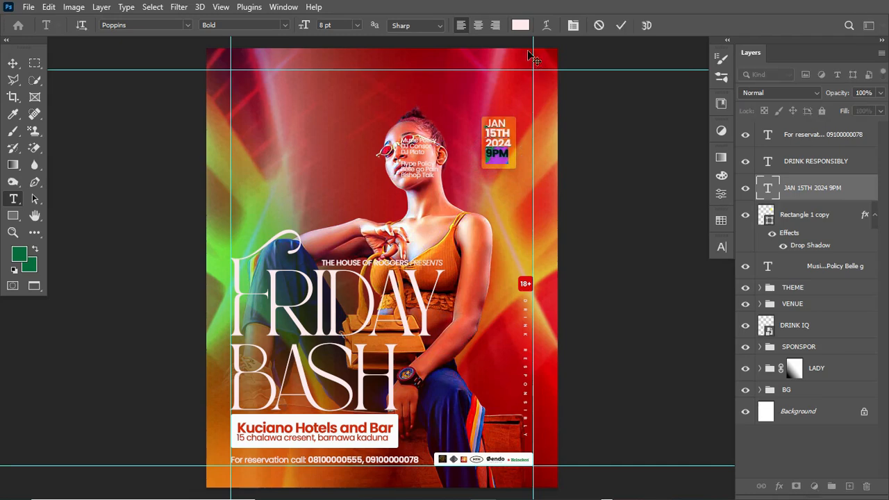
{"action": "left_click", "coordinate": [520, 25]}
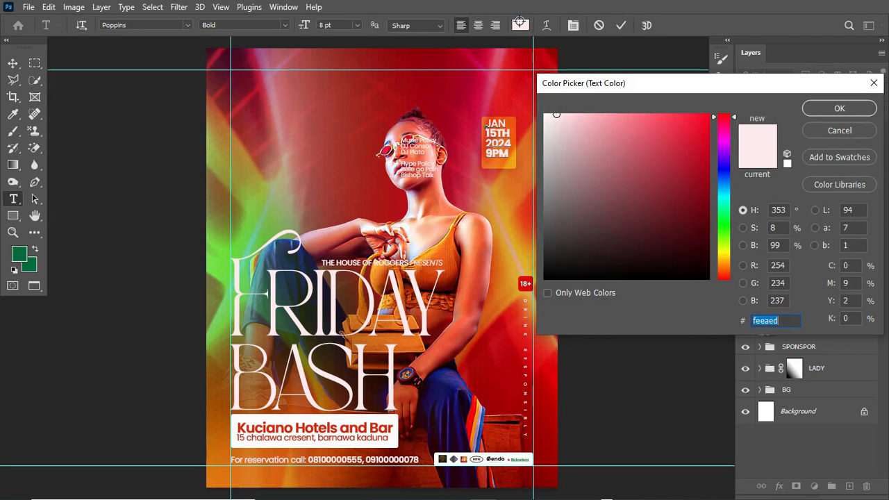
{"action": "type", "text": "FFFF0"}
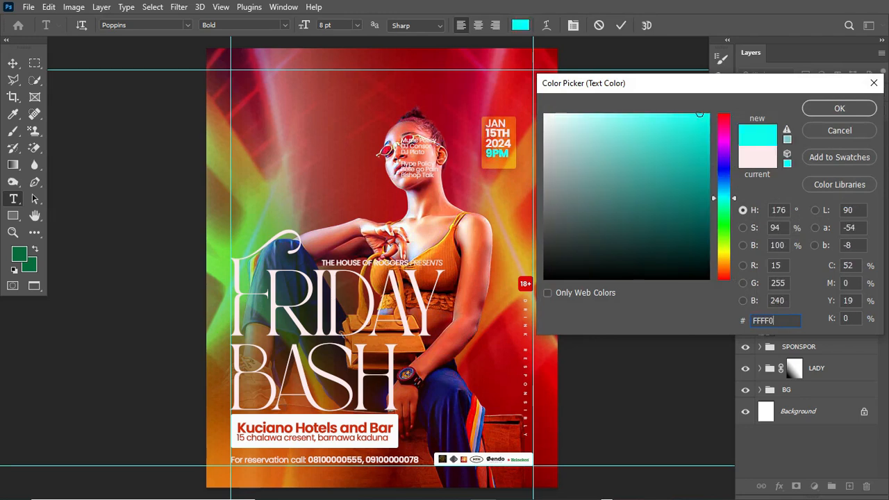
{"action": "type", "text": "A"}
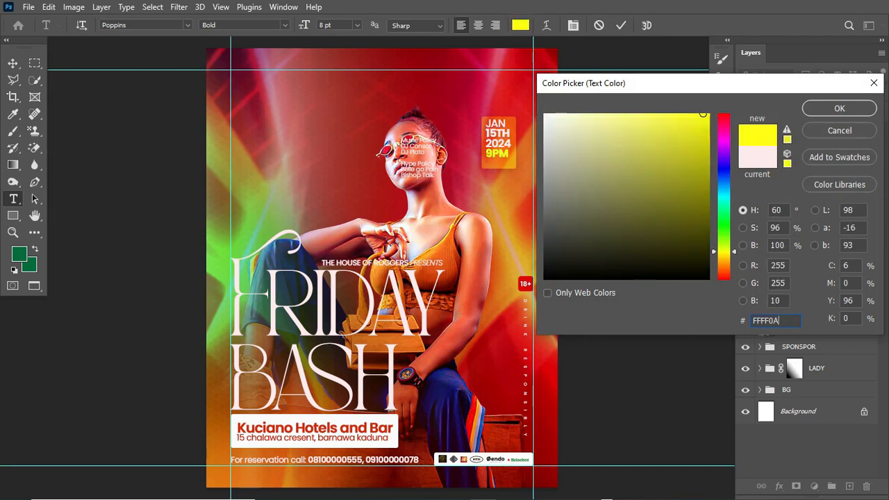
{"action": "left_click", "coordinate": [838, 109]}
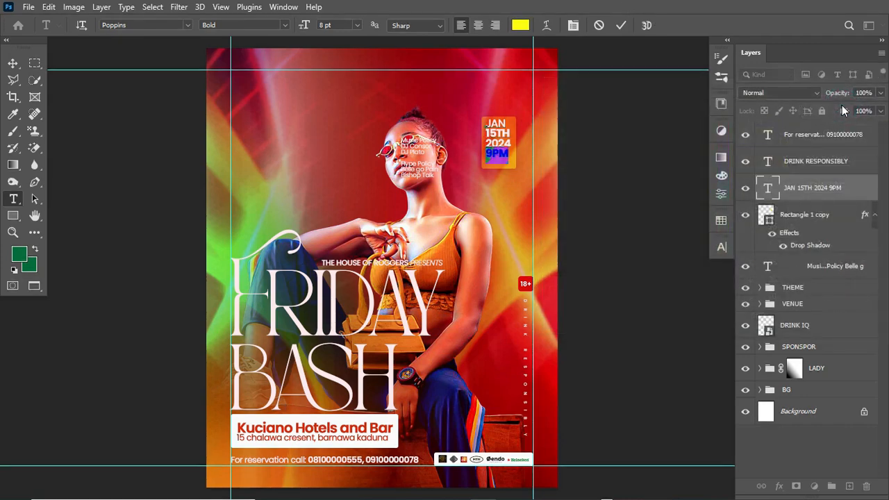
{"action": "left_click", "coordinate": [620, 26]}
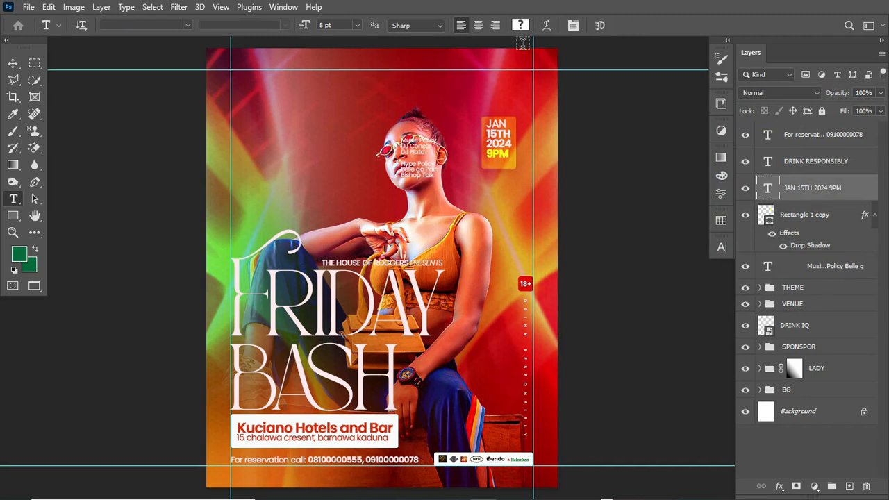
Centre the date text horizontally and vertically within its yellow rectangle, using the rectangle's outline as a selection, and deselect.
{"action": "left_click", "coordinate": [12, 63]}
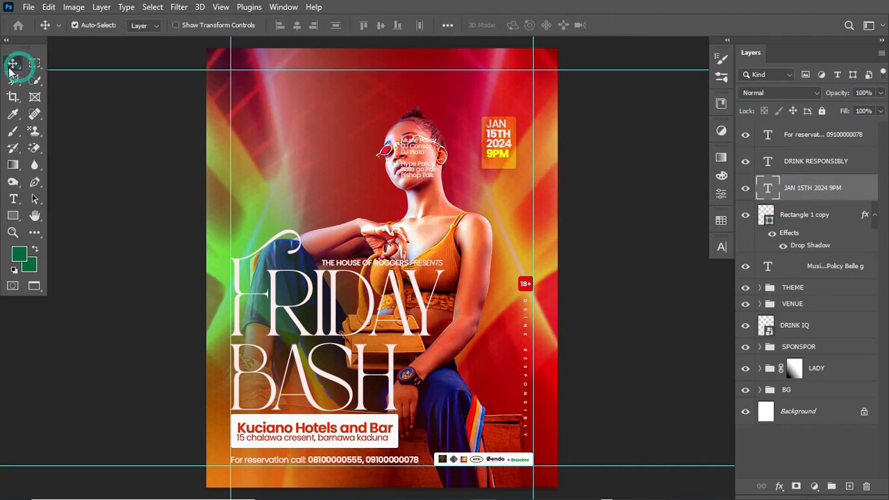
{"action": "left_click_drag", "start_coordinate": [773, 236], "coordinate": [770, 220]}
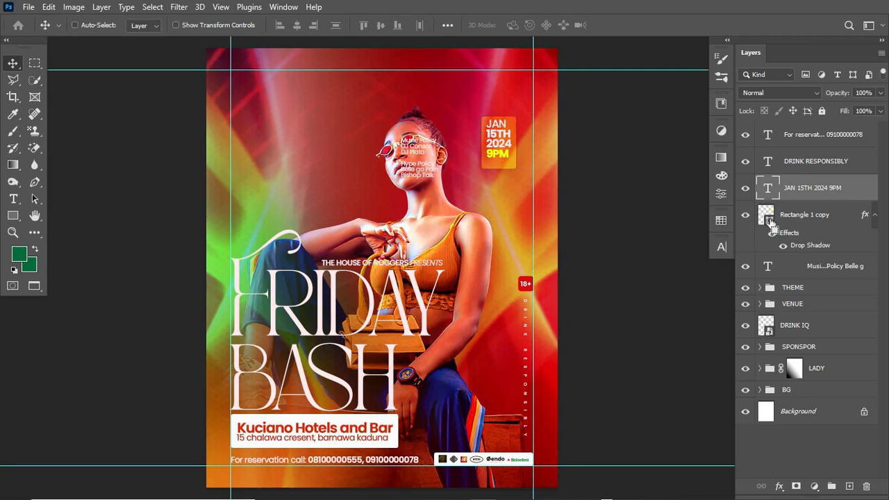
{"action": "left_click", "coordinate": [770, 223], "text": "ctrl"}
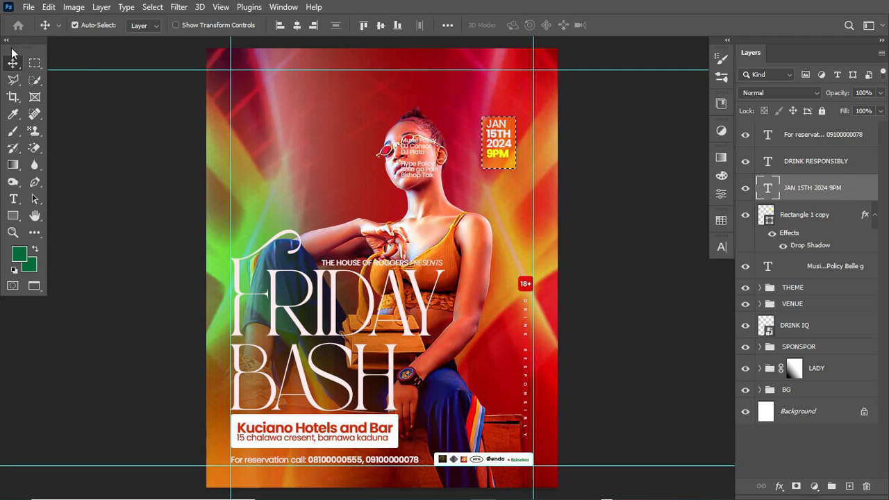
{"action": "left_click", "coordinate": [297, 26]}
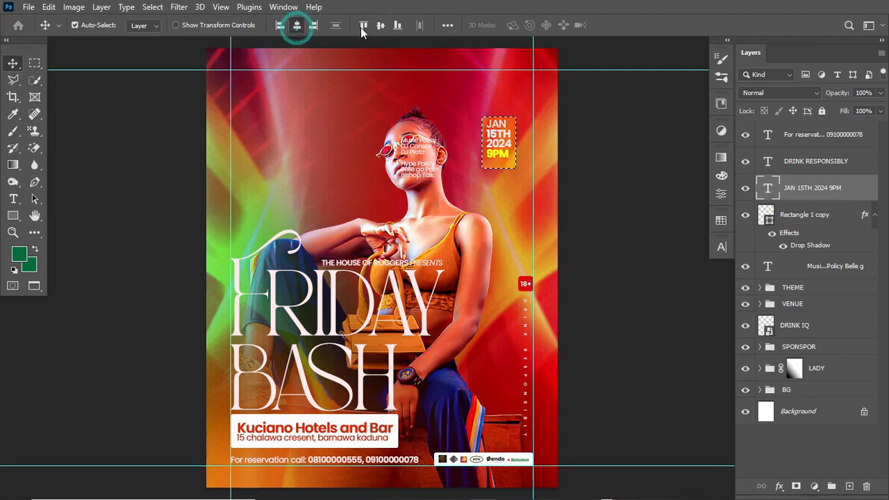
{"action": "left_click", "coordinate": [382, 27]}
{"action": "key", "text": "ctrl+d"}
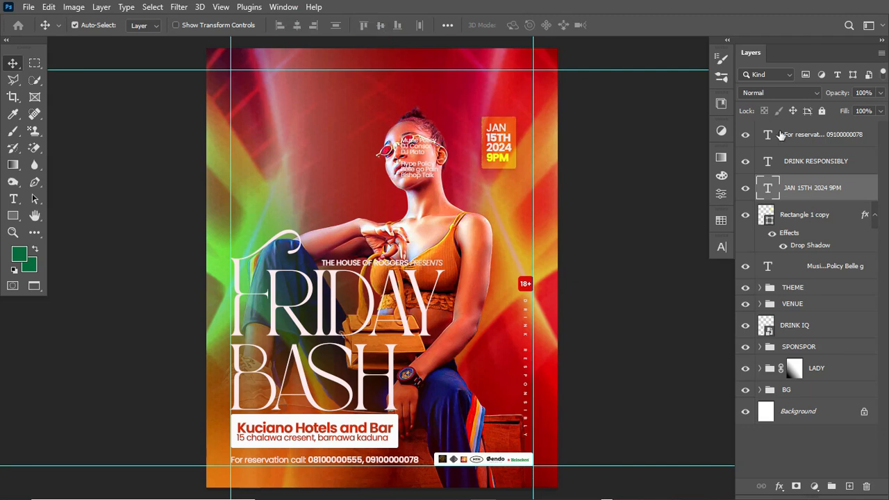
Group the date text with its rectangle, name the group DATE AND TIME, and place it directly above the THEME group.
{"action": "left_click", "coordinate": [876, 218]}
{"action": "left_click", "coordinate": [826, 213], "text": "shift"}
{"action": "key", "text": "ctrl+g"}
{"action": "double_click", "coordinate": [794, 183]}
{"action": "type", "text": "DATE AND TIME"}
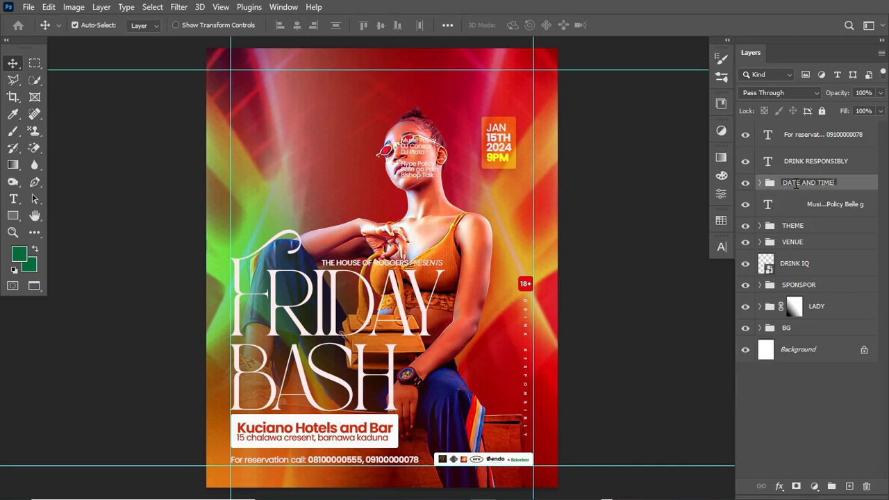
{"action": "key", "text": "Return"}
{"action": "left_click_drag", "start_coordinate": [842, 185], "coordinate": [840, 222]}
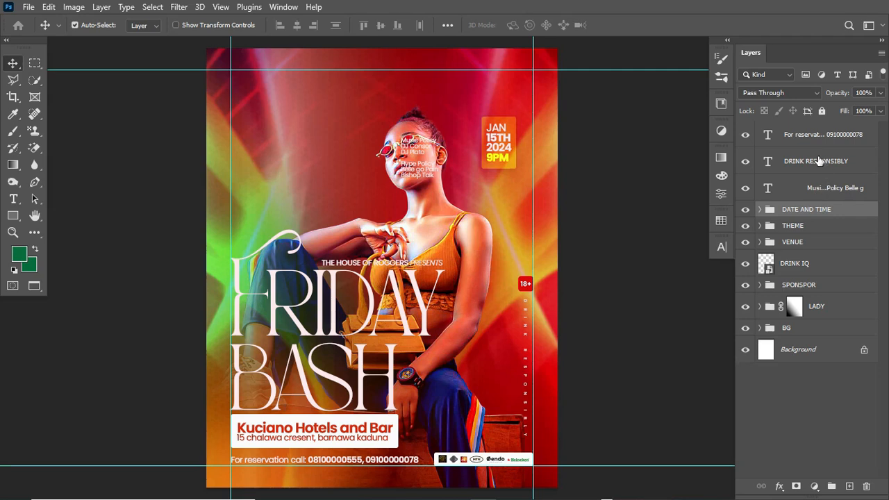
Move the DRINK RESPONSIBLY text directly above the DRINK IQ layer, group the two, and name the group IQ.
{"action": "left_click_drag", "start_coordinate": [820, 161], "coordinate": [806, 264]}
{"action": "left_click", "coordinate": [805, 269], "text": "shift"}
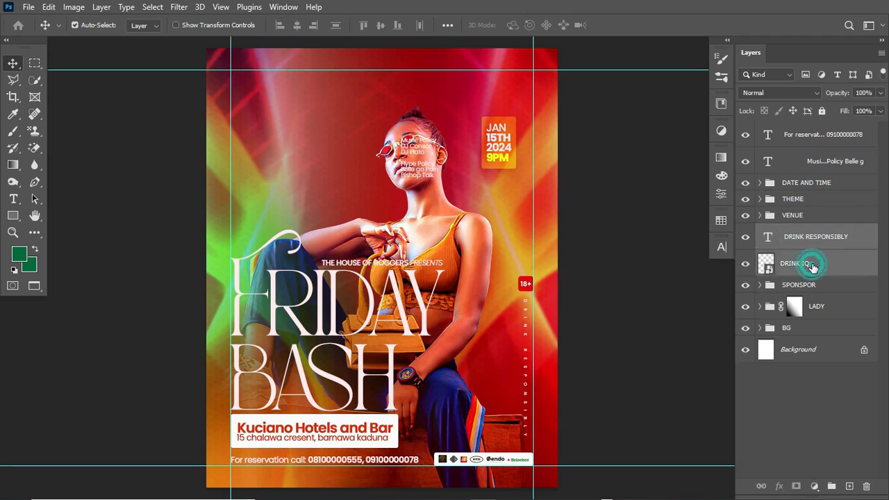
{"action": "key", "text": "ctrl+g"}
{"action": "double_click", "coordinate": [803, 233]}
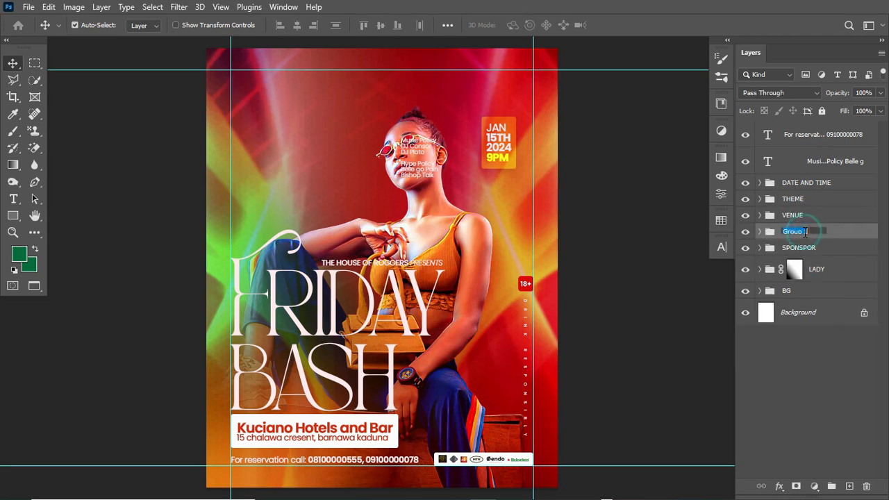
{"action": "type", "text": "IQ"}
{"action": "key", "text": "Return"}
Enlarge the DATE AND TIME group to about 118% and shift it towards the flyer's right margin guide.
{"action": "key", "text": "ctrl+semicolon"}
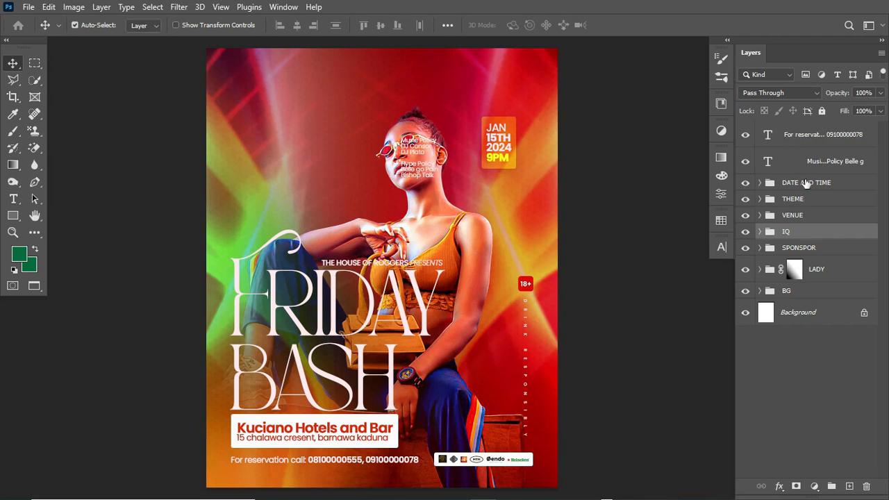
{"action": "left_click", "coordinate": [833, 182]}
{"action": "key", "text": "ctrl+t"}
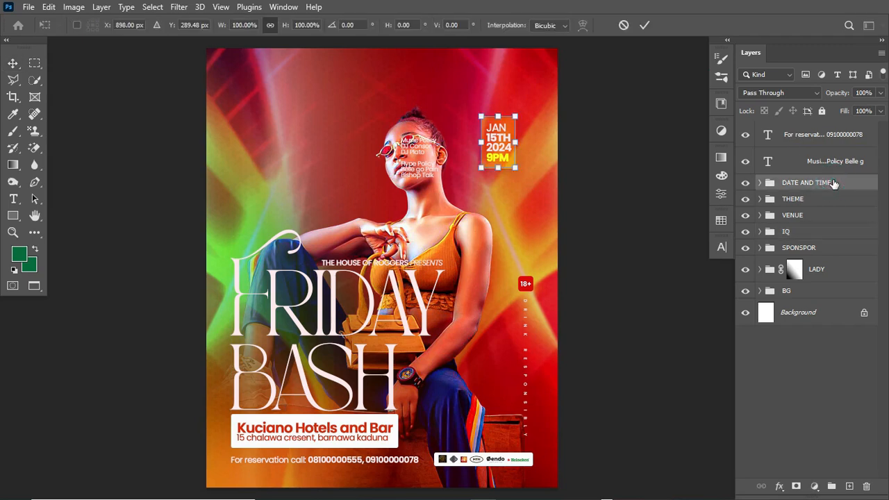
{"action": "key", "text": "ctrl+semicolon"}
{"action": "mouse_move", "coordinate": [515, 169]}
{"action": "left_mouse_down"}
{"action": "mouse_move", "coordinate": [522, 177]}
{"action": "mouse_move", "coordinate": [513, 158]}
{"action": "left_mouse_up"}
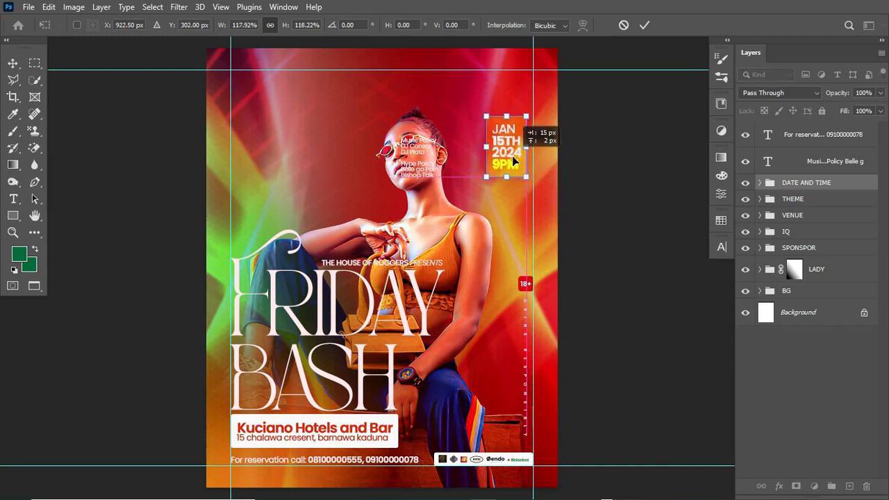
{"action": "key", "text": "Return"}
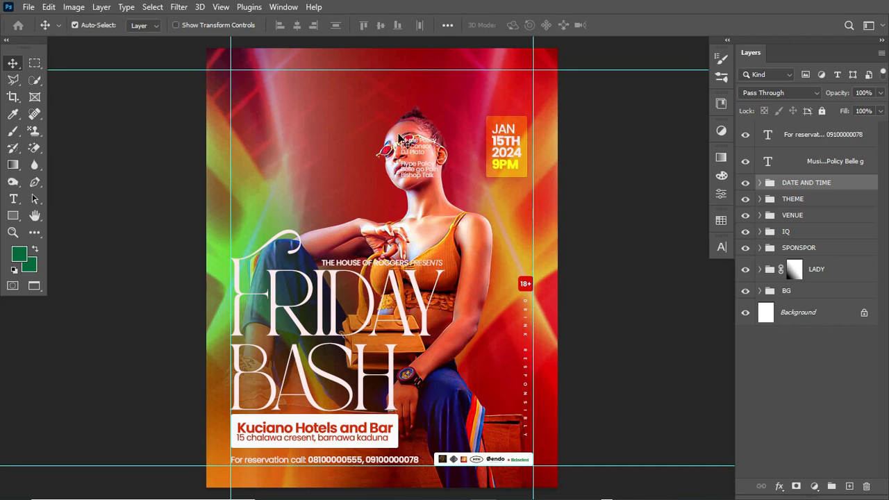
Copy the date rectangle out above its group and reshape the copy into a slim horizontal bar at the left margin guide.
{"action": "left_click", "coordinate": [759, 182]}
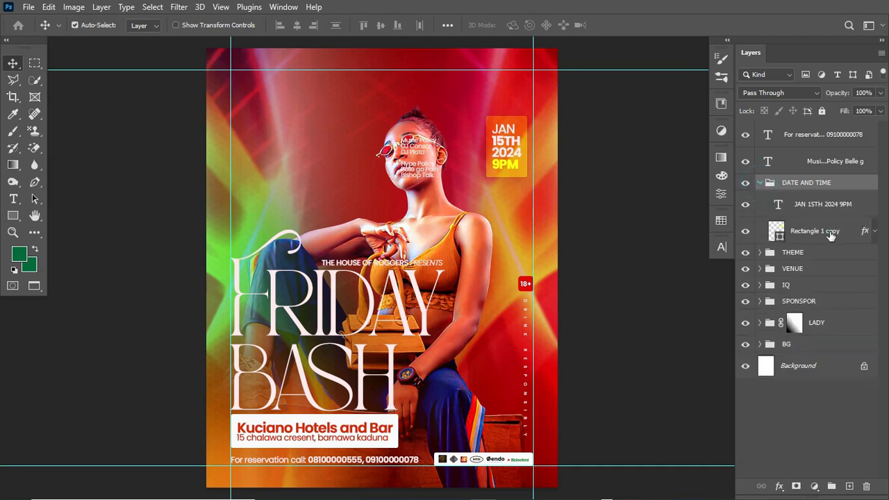
{"action": "left_click", "coordinate": [845, 232]}
{"action": "left_click_drag", "start_coordinate": [849, 235], "coordinate": [768, 205]}
{"action": "left_click", "coordinate": [759, 210]}
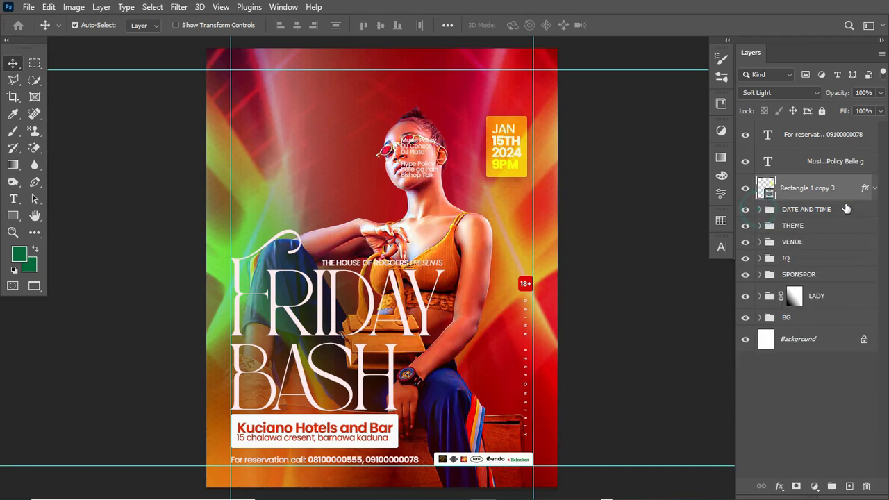
{"action": "key", "text": "ctrl+t"}
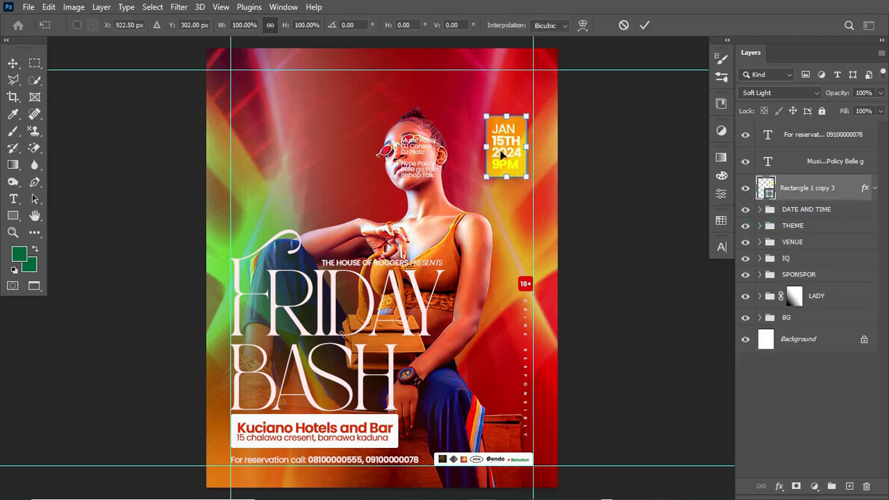
{"action": "left_click_drag", "start_coordinate": [498, 157], "coordinate": [290, 119]}
{"action": "key", "text": "Return"}
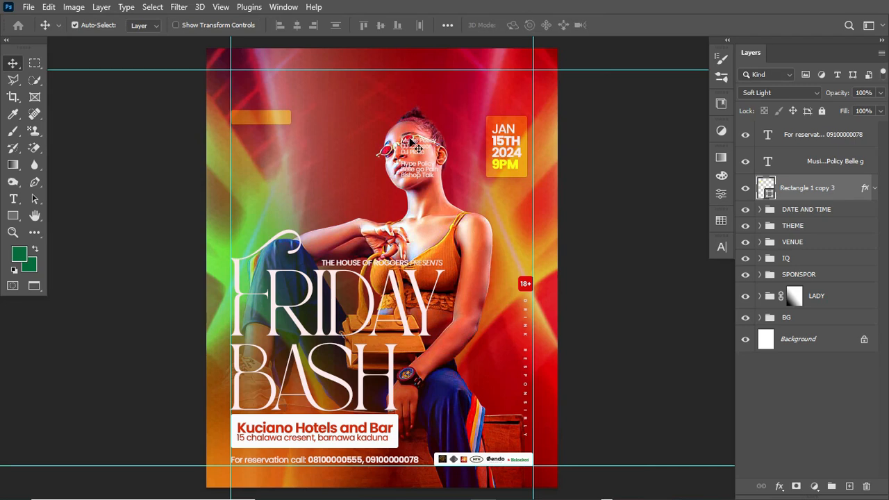
Cut the Music Policy line from the event details text and paste it as its own text layer near the flyer's top.
{"action": "key", "text": "t"}
{"action": "left_click_drag", "start_coordinate": [402, 139], "coordinate": [451, 141]}
{"action": "key", "text": "ctrl+x"}
{"action": "key", "text": "ctrl+Return"}
{"action": "left_click", "coordinate": [318, 105]}
{"action": "key", "text": "ctrl+v"}
{"action": "key", "text": "ctrl+Return"}
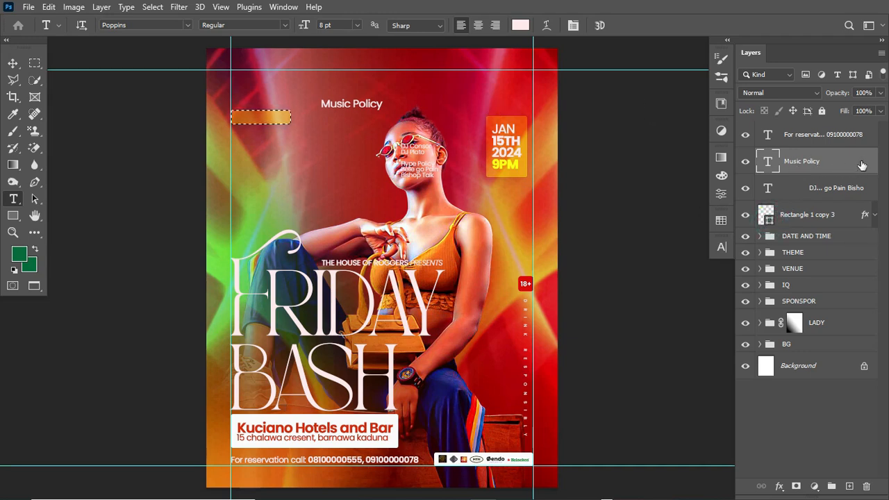
Centre the Music Policy text on the slim yellow bar and scale it down to about 5.91 pt so it fits inside.
{"action": "left_click", "coordinate": [12, 62]}
{"action": "left_click", "coordinate": [279, 25]}
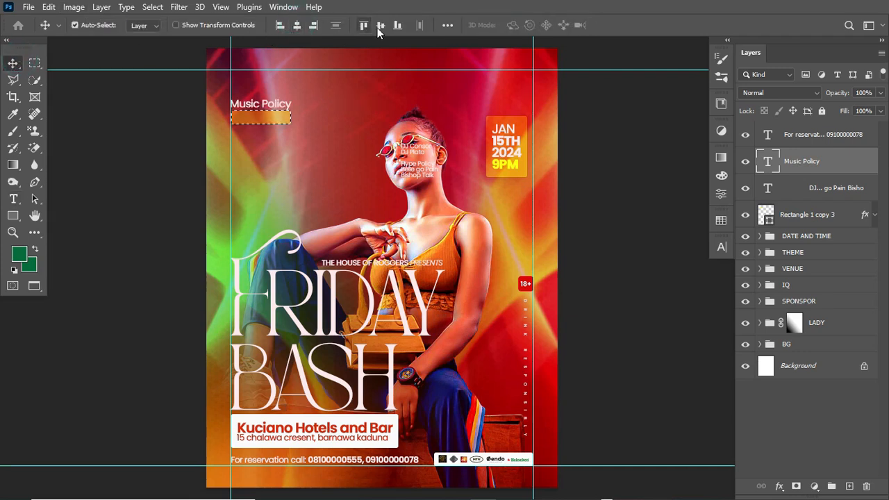
{"action": "left_click", "coordinate": [385, 27]}
{"action": "key", "text": "ctrl+d"}
{"action": "key", "text": "ctrl+t"}
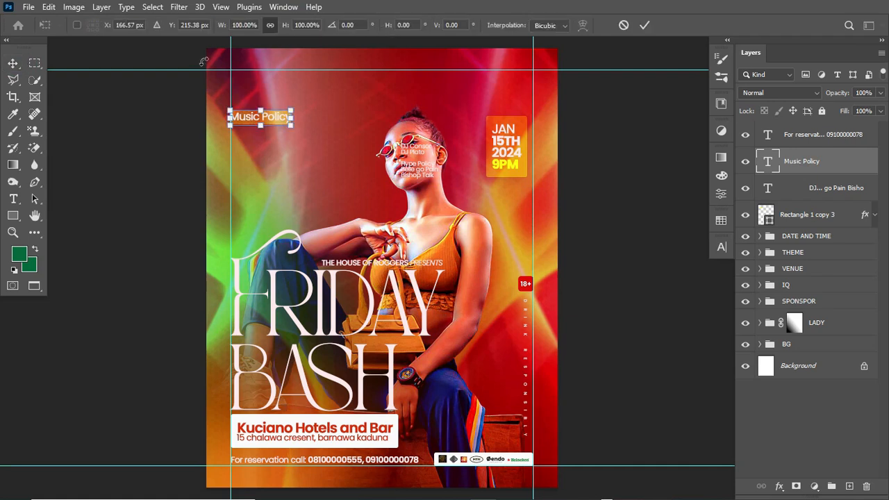
{"action": "left_click_drag", "start_coordinate": [292, 129], "coordinate": [284, 128]}
{"action": "key", "text": "Return"}
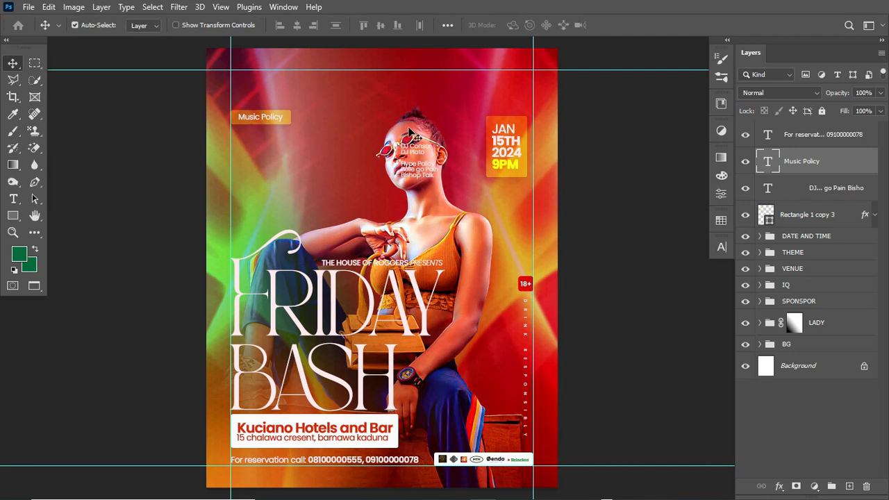
Cut the two DJ name lines from the event details text and paste them as a separate text layer below the Music Policy bar.
{"action": "left_click", "coordinate": [13, 198]}
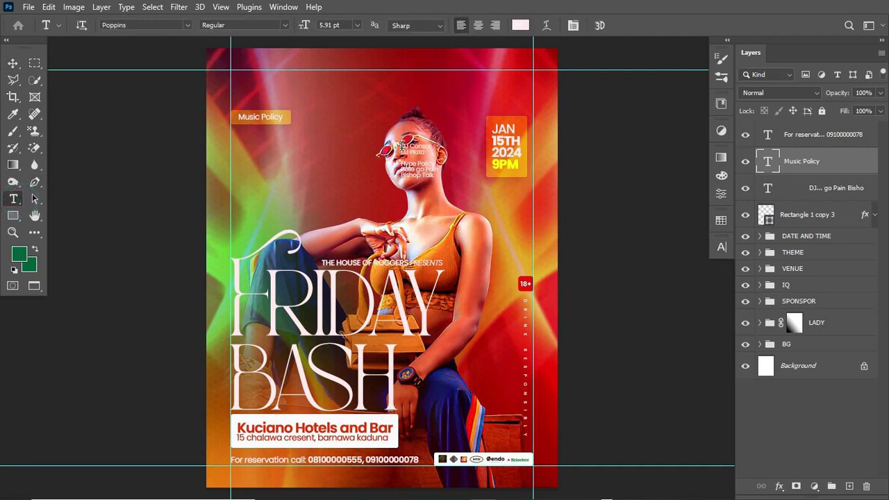
{"action": "left_click_drag", "start_coordinate": [401, 146], "coordinate": [432, 149]}
{"action": "key", "text": "ctrl+h"}
{"action": "key", "text": "ctrl+x"}
{"action": "key", "text": "ctrl+Return"}
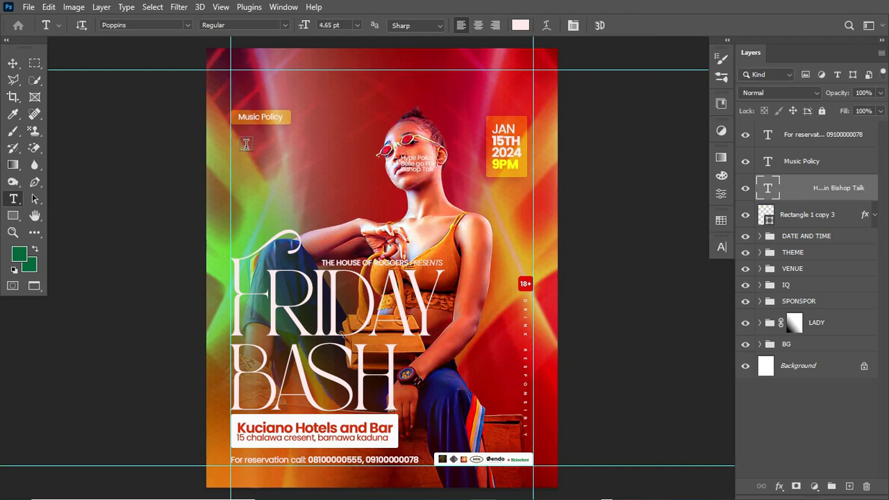
{"action": "left_click", "coordinate": [245, 148]}
{"action": "key", "text": "ctrl+v"}
{"action": "key", "text": "ctrl+Return"}
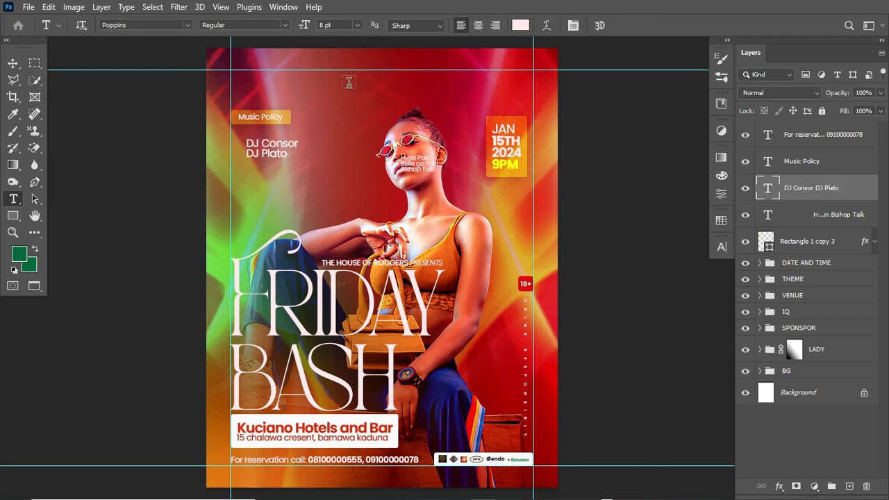
Set the DJ names to SemiBold, scale them to about 6.09 pt, and position them just beneath the Music Policy bar.
{"action": "left_click", "coordinate": [285, 25]}
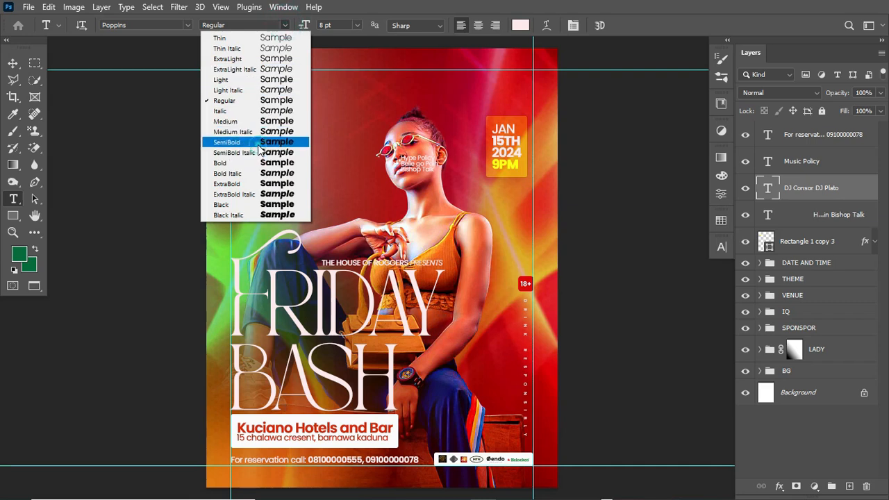
{"action": "left_click", "coordinate": [259, 142]}
{"action": "key", "text": "ctrl+t"}
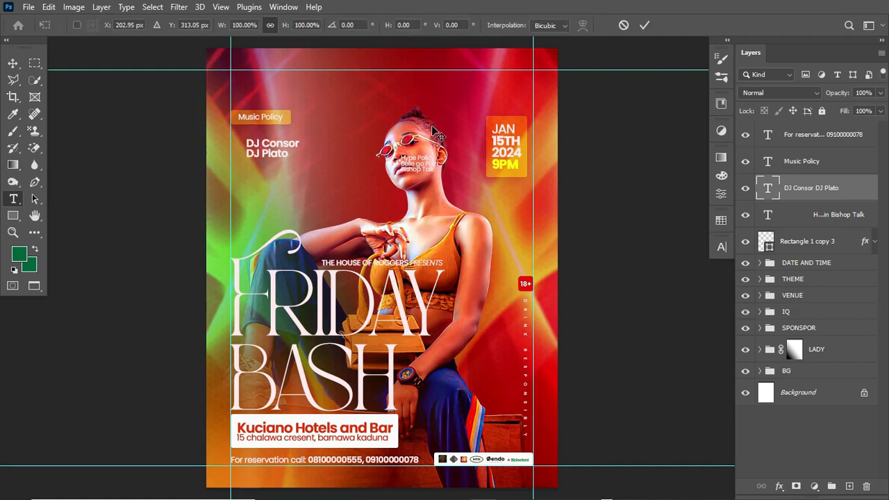
{"action": "left_click_drag", "start_coordinate": [300, 159], "coordinate": [268, 143]}
{"action": "key", "text": "Return"}
Group the Music Policy text, the DJ names and their yellow bar, and name the group MUSIC POLICY.
{"action": "key", "text": "t"}
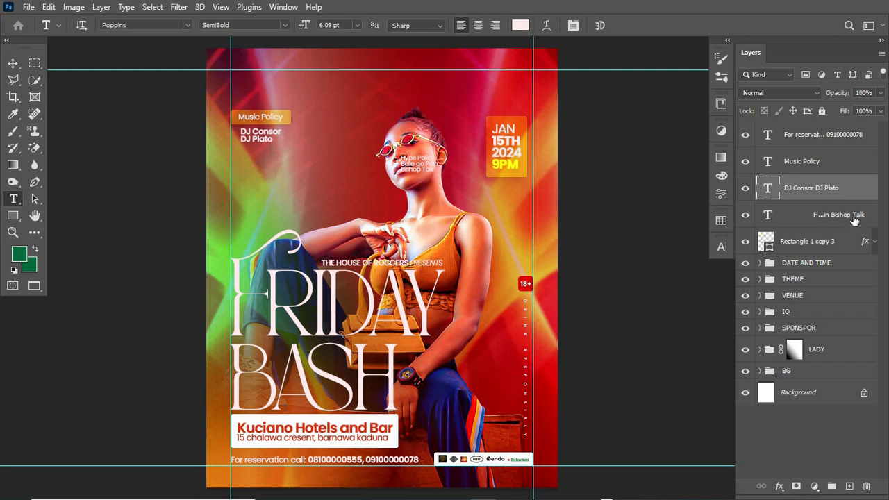
{"action": "left_click", "coordinate": [838, 163], "text": "shift"}
{"action": "left_click_drag", "start_coordinate": [838, 162], "coordinate": [829, 229]}
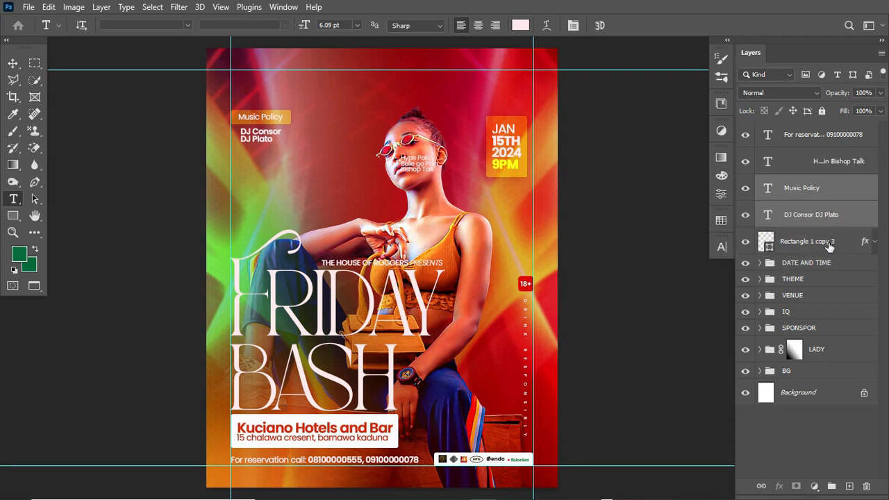
{"action": "left_click", "coordinate": [827, 245], "text": "shift"}
{"action": "key", "text": "ctrl+g"}
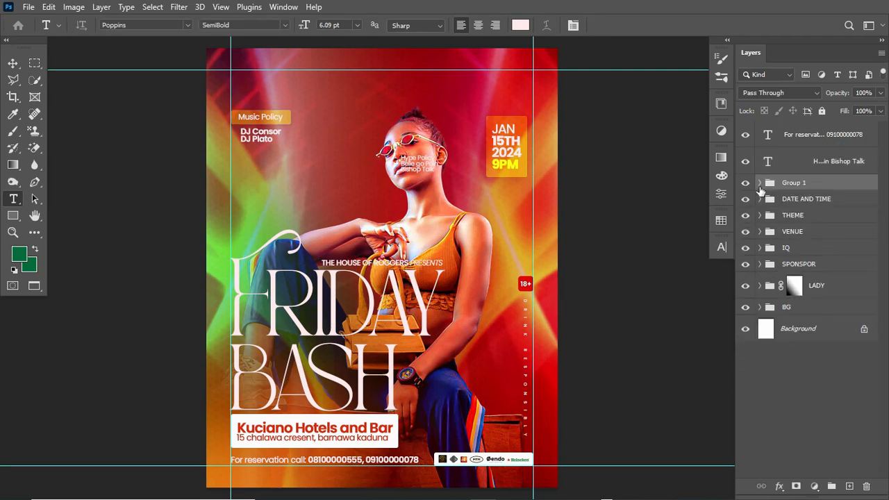
{"action": "double_click", "coordinate": [794, 182]}
{"action": "type", "text": "MUSIC POLICY"}
{"action": "key", "text": "Return"}
Scale the MUSIC POLICY group down slightly against the flyer's left margin and fine-tune the size of its yellow bar.
{"action": "key", "text": "ctrl+t"}
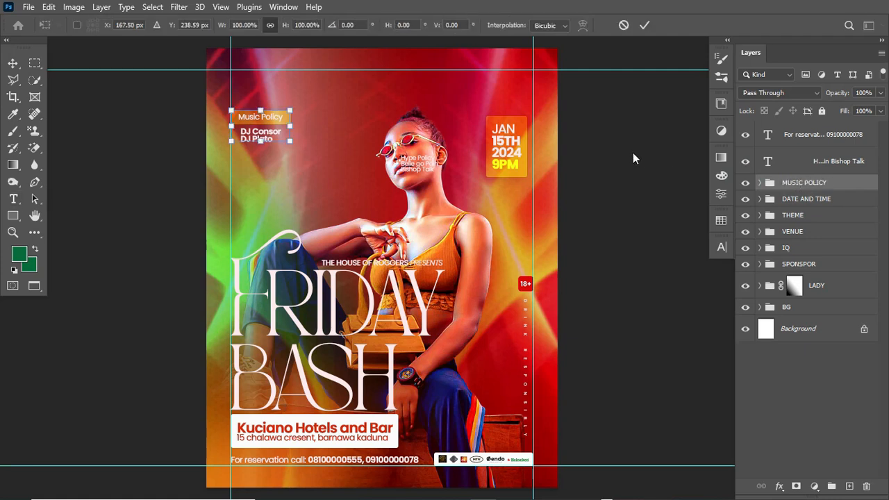
{"action": "left_click_drag", "start_coordinate": [291, 110], "coordinate": [279, 116]}
{"action": "key", "text": "Return"}
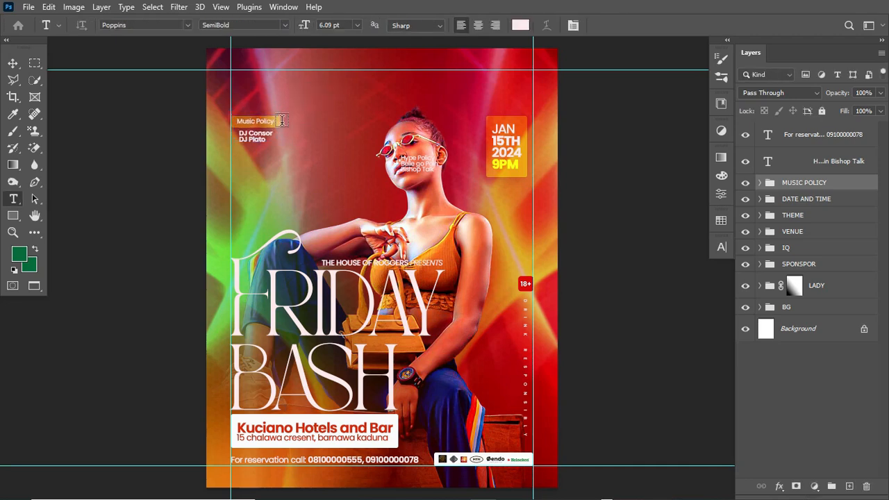
{"action": "key", "text": "v"}
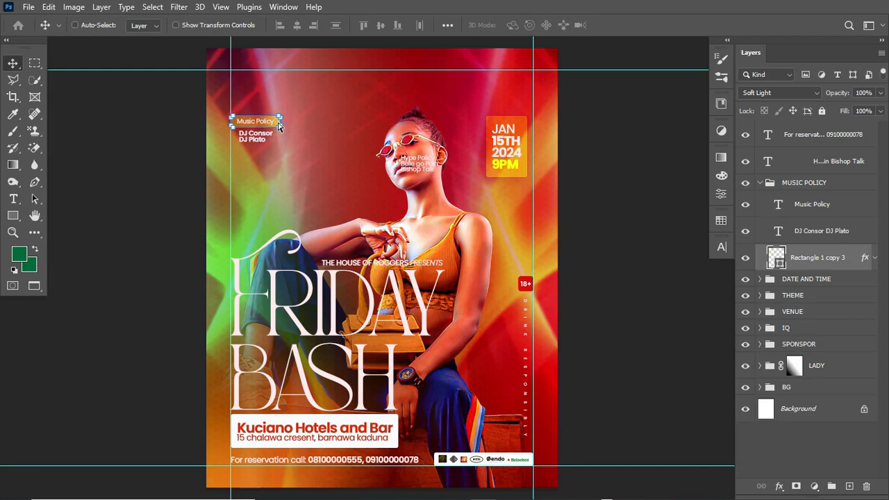
{"action": "key", "text": "ctrl+t"}
{"action": "left_click_drag", "start_coordinate": [282, 123], "coordinate": [280, 122]}
{"action": "key", "text": "Return"}
{"action": "key", "text": "ctrl+Return"}
{"action": "key", "text": "ctrl+d"}
{"action": "left_click", "coordinate": [763, 185]}
{"action": "left_click", "coordinate": [759, 182]}
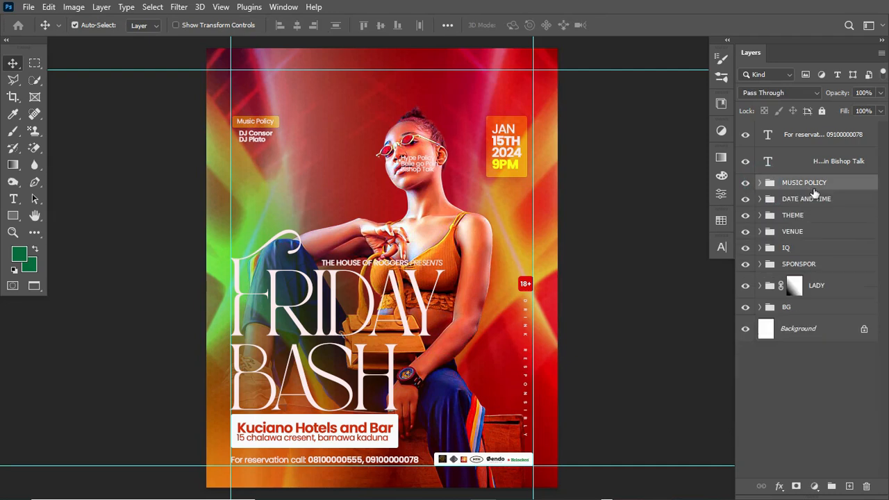
Duplicate the MUSIC POLICY group and place the copy directly below the original.
{"action": "key", "text": "ctrl+j"}
{"action": "key", "text": "ctrl+t"}
{"action": "left_click_drag", "start_coordinate": [256, 131], "coordinate": [257, 167]}
{"action": "key", "text": "Return"}
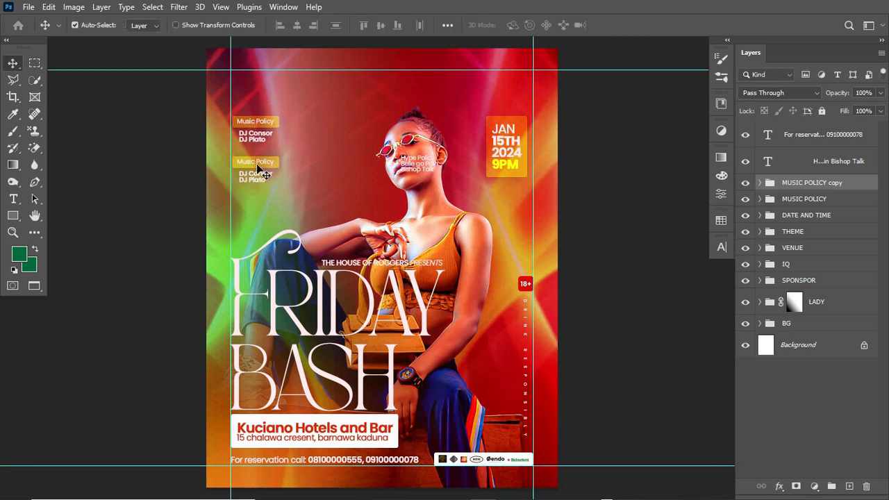
Change the heading on the duplicated bar to "Hype Policy".
{"action": "left_click", "coordinate": [14, 199]}
{"action": "left_click_drag", "start_coordinate": [255, 161], "coordinate": [225, 165]}
{"action": "key", "text": "BackSpace"}
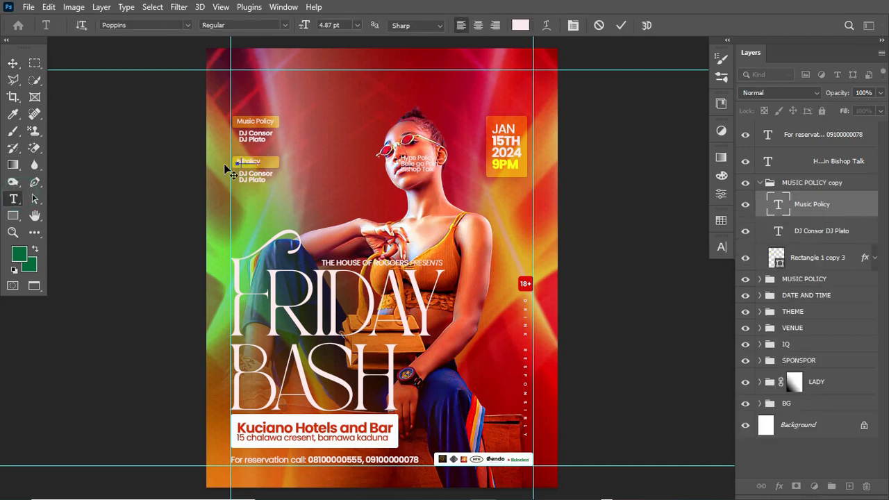
{"action": "type", "text": "Hype"}
{"action": "key", "text": "ctrl+Return"}
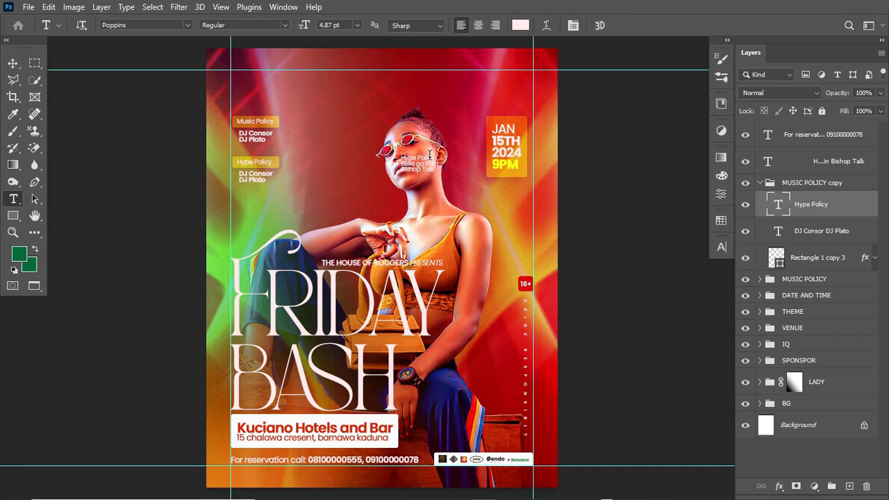
Replace the DJ names under the Hype Policy bar with "Belle go pain" and "Bishop Talk" on two lines.
{"action": "left_click", "coordinate": [257, 178]}
{"action": "key", "text": "ctrl+a"}
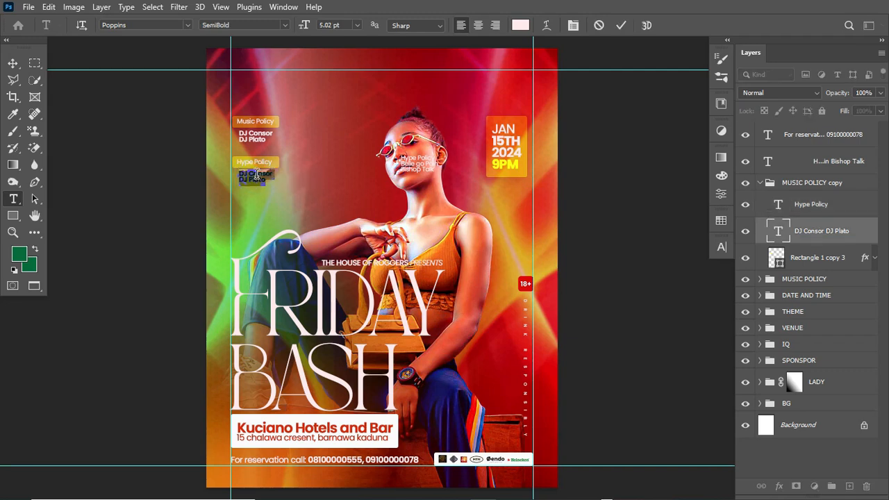
{"action": "type", "text": "Belle go pain"}
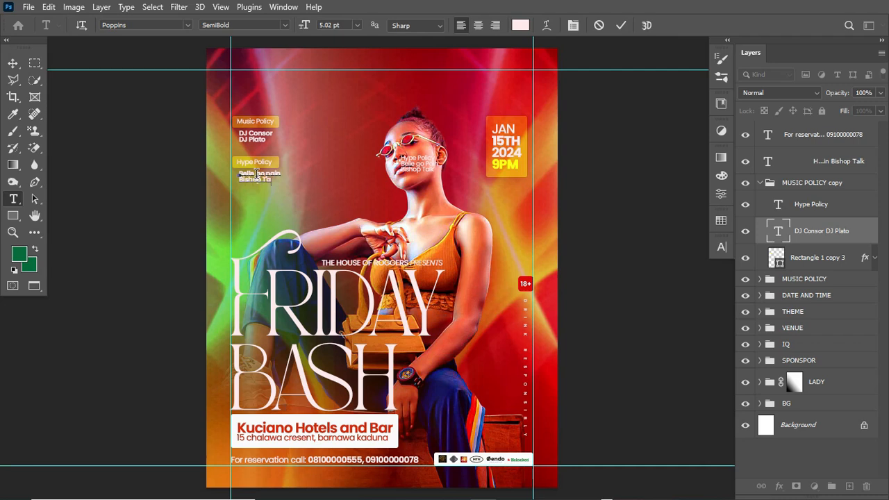
{"action": "key", "text": "ctrl+Return"}
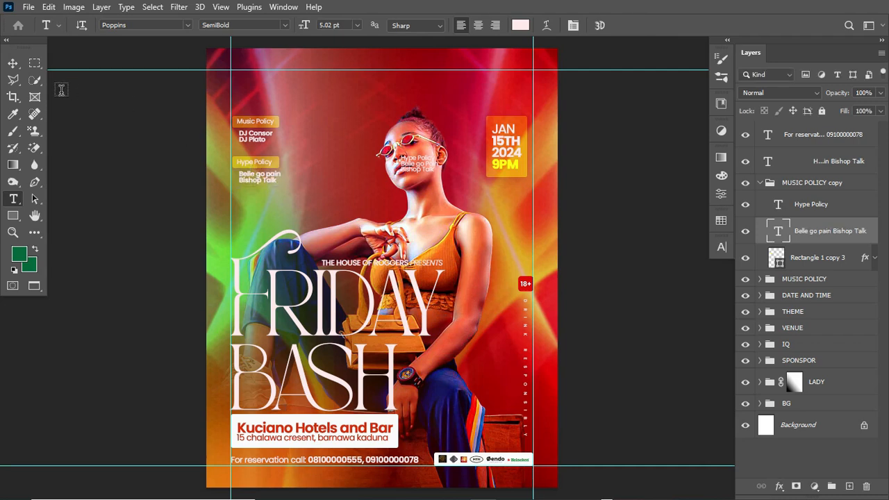
Centre the "Belle go pain Bishop Talk" text horizontally on the Hype Policy bar.
{"action": "left_click", "coordinate": [12, 64]}
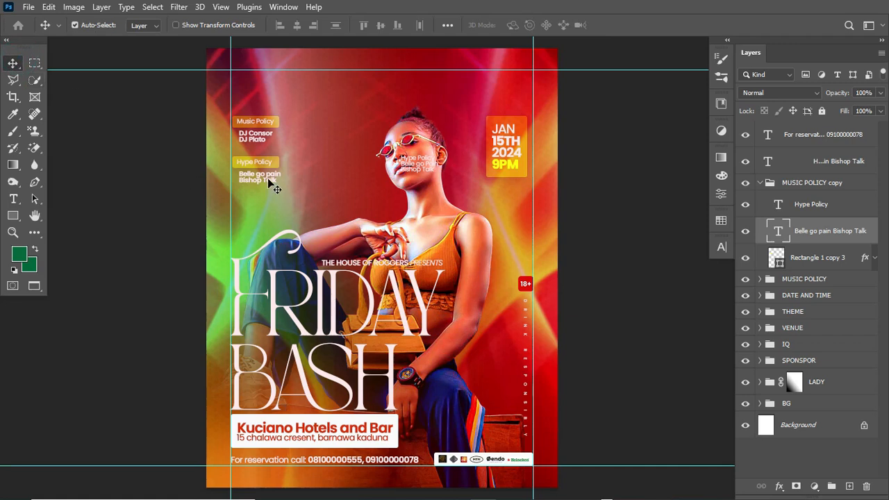
{"action": "left_click", "coordinate": [778, 259], "text": "ctrl"}
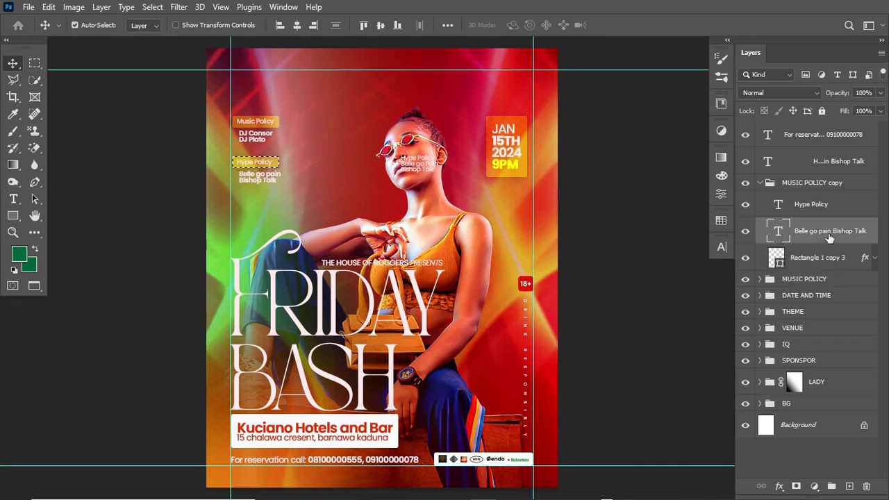
{"action": "left_click", "coordinate": [298, 25]}
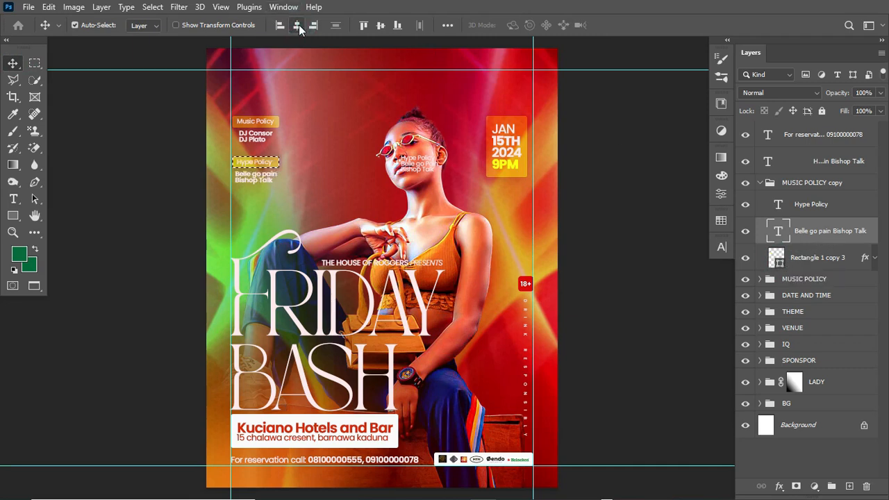
{"action": "key", "text": "ctrl+d"}
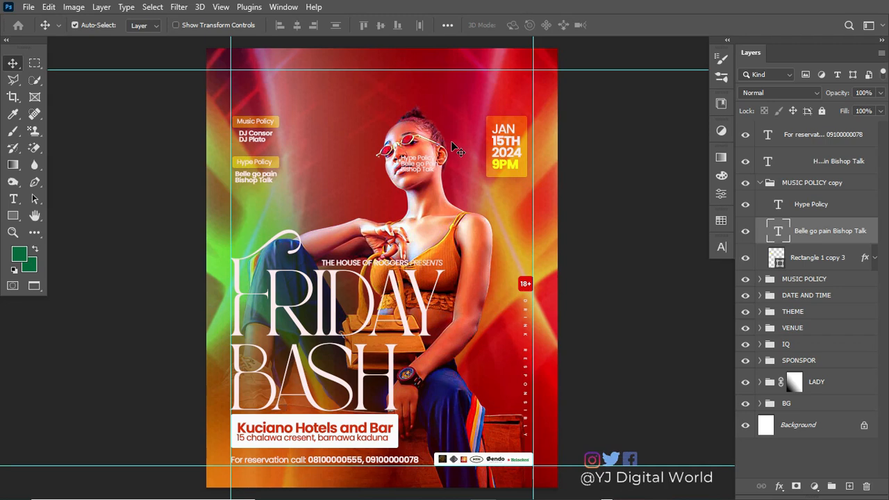
Compare the character settings of the "Belle go pain Bishop Talk" text with those of the DJ names.
{"action": "key", "text": "ctrl"}
{"action": "key", "text": "ctrl"}
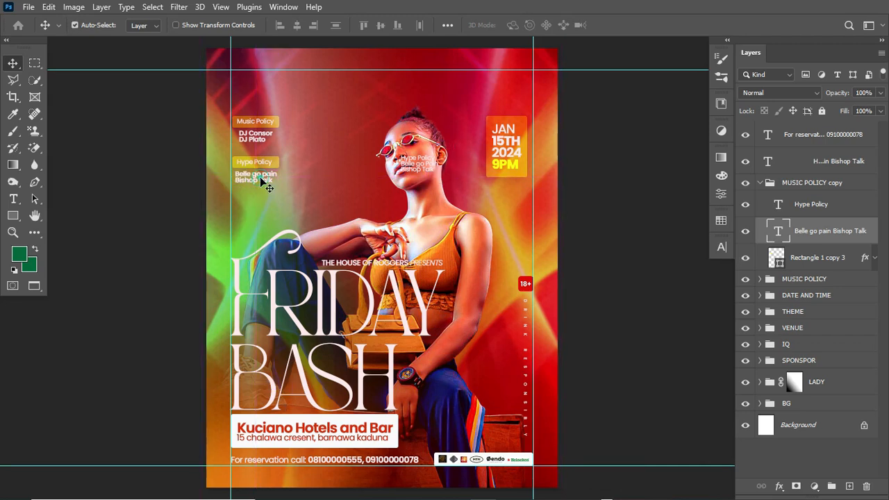
{"action": "left_click", "coordinate": [721, 247]}
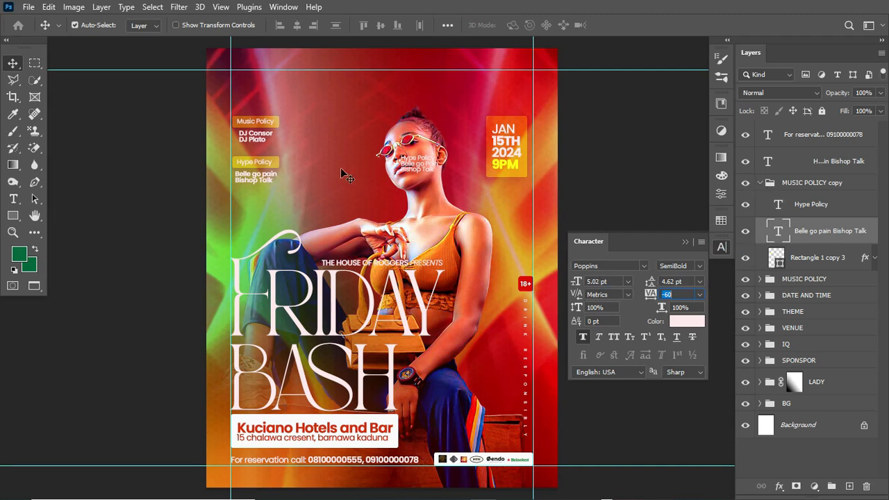
{"action": "left_click", "coordinate": [256, 142]}
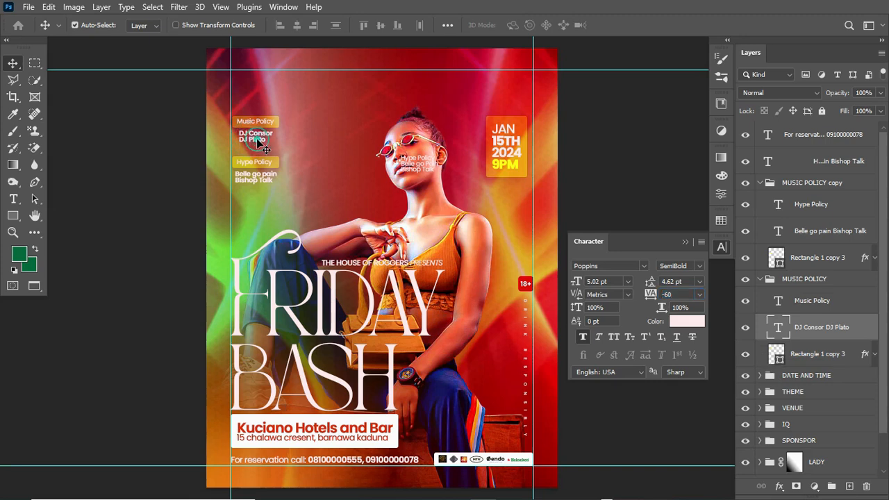
{"action": "left_click", "coordinate": [257, 180]}
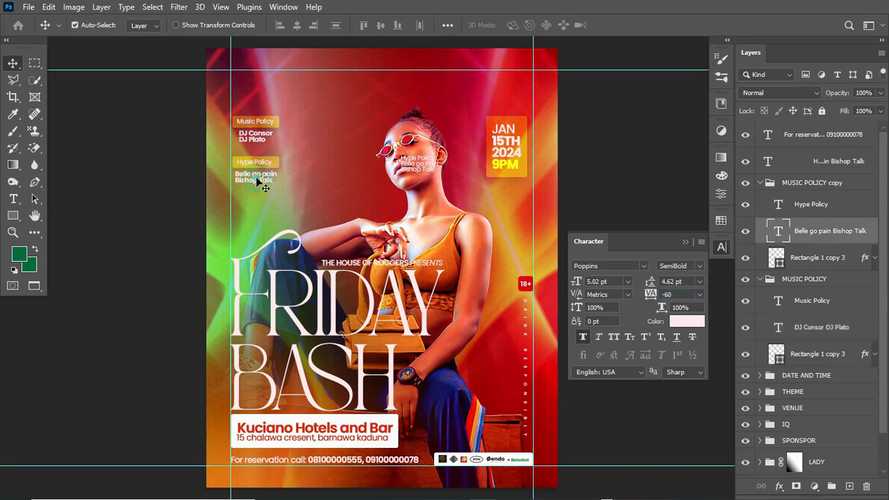
{"action": "left_click", "coordinate": [685, 243]}
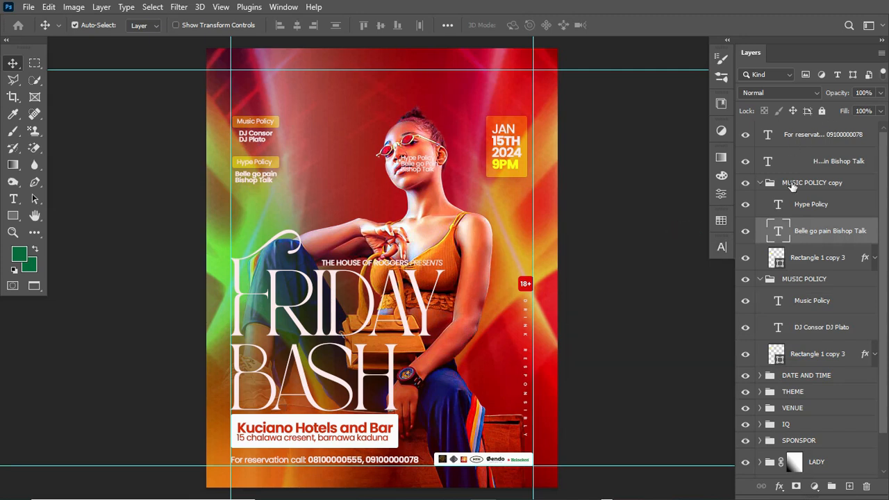
Delete the leftover event details text layer over the model's face and hide the guides.
{"action": "left_click", "coordinate": [769, 183]}
{"action": "left_click", "coordinate": [759, 183]}
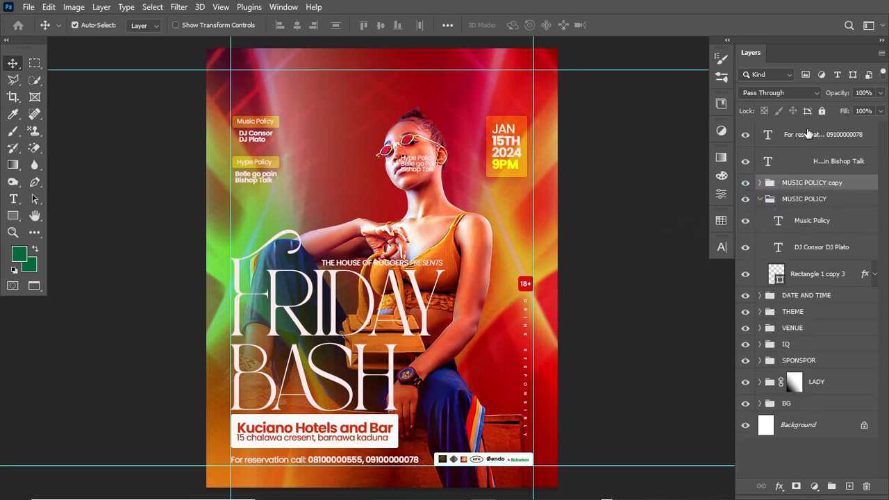
{"action": "left_click", "coordinate": [805, 161]}
{"action": "key", "text": "Delete"}
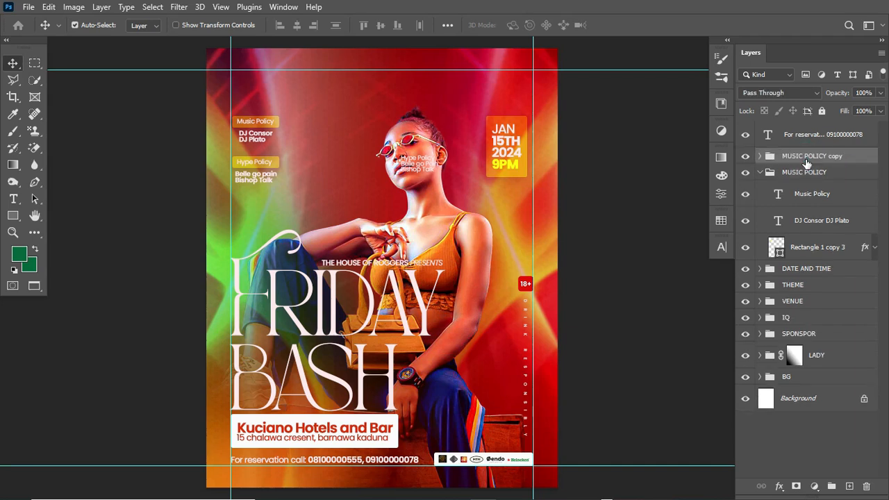
{"action": "key", "text": "ctrl+semicolon"}
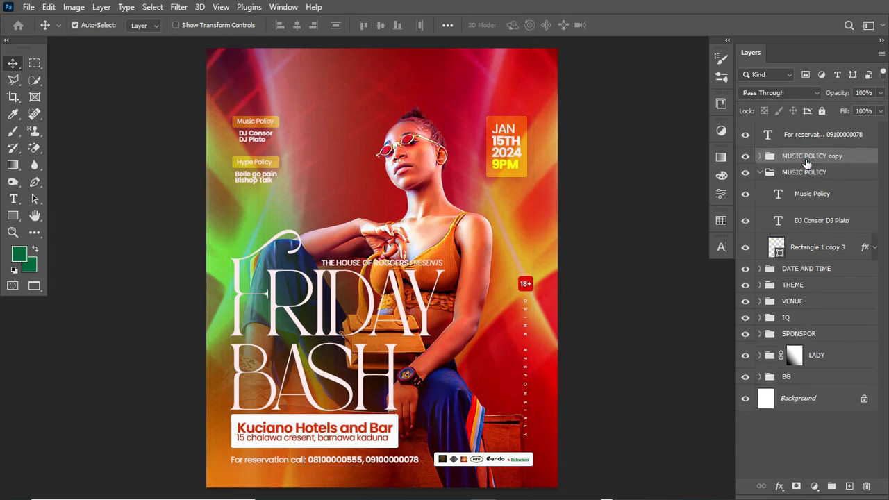
Scale both policy groups up together slightly, keeping their upper-left corner in place.
{"action": "left_click", "coordinate": [762, 173]}
{"action": "left_click", "coordinate": [812, 172], "text": "shift"}
{"action": "key", "text": "ctrl+t"}
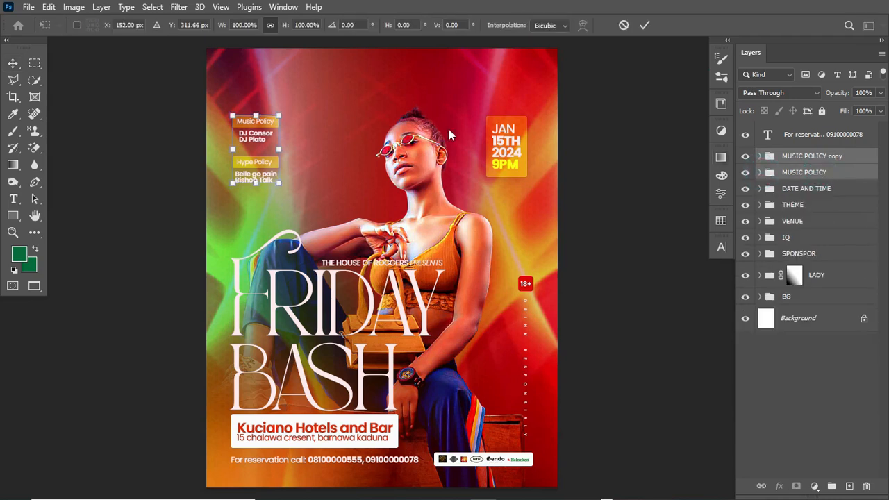
{"action": "left_click_drag", "start_coordinate": [281, 186], "coordinate": [297, 197]}
{"action": "key", "text": "Return"}
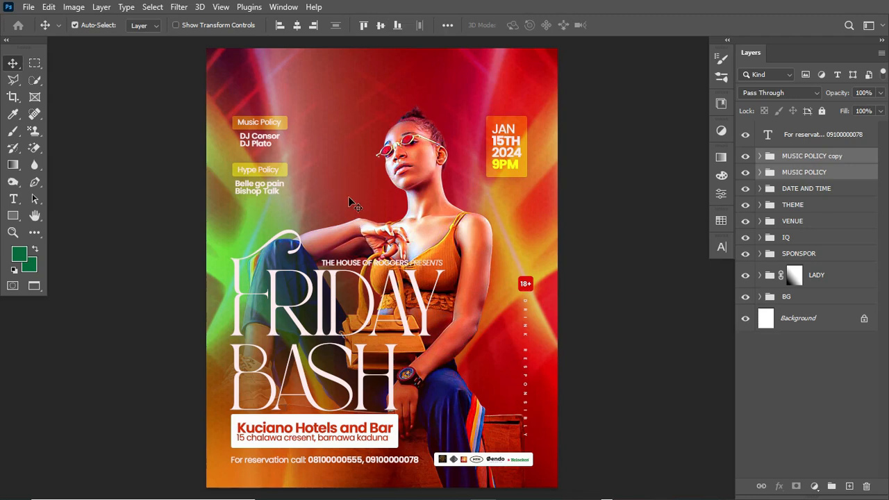
Recolour the Music Policy heading to pale yellow fce6b3 and copy that colour code.
{"action": "left_click", "coordinate": [13, 199]}
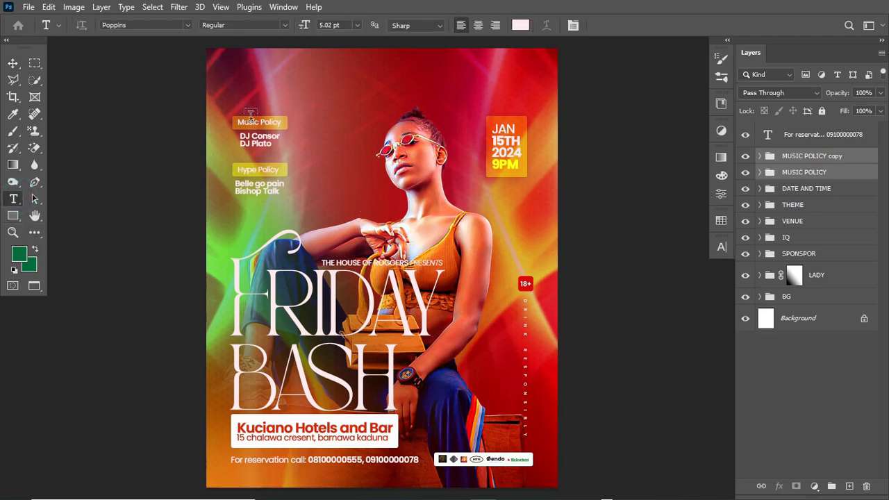
{"action": "left_click_drag", "start_coordinate": [239, 122], "coordinate": [303, 120]}
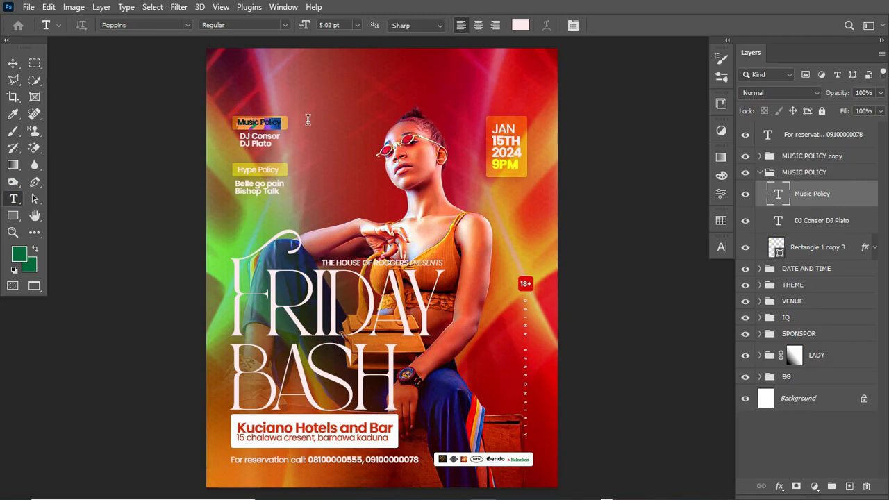
{"action": "left_click", "coordinate": [521, 25]}
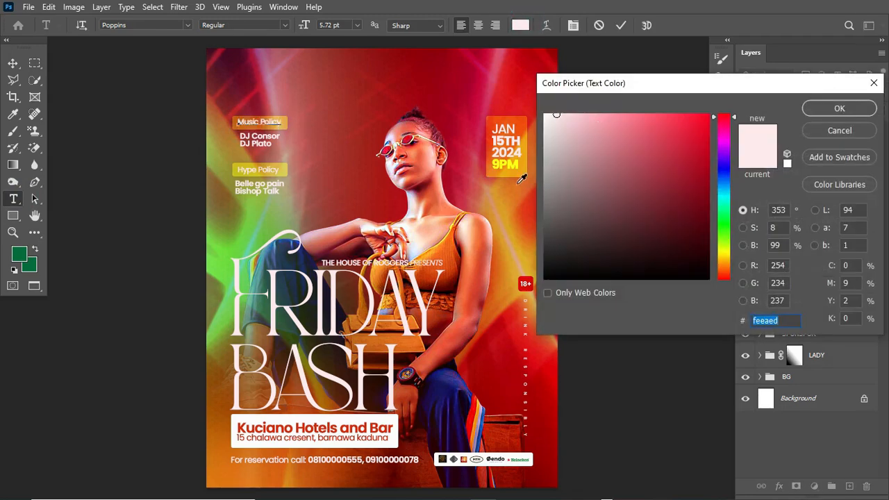
{"action": "left_click", "coordinate": [516, 187]}
{"action": "mouse_move", "coordinate": [590, 149]}
{"action": "left_mouse_down"}
{"action": "mouse_move", "coordinate": [607, 116]}
{"action": "mouse_move", "coordinate": [583, 119]}
{"action": "left_mouse_up"}
{"action": "left_click_drag", "start_coordinate": [515, 247], "coordinate": [521, 250]}
{"action": "mouse_move", "coordinate": [582, 122]}
{"action": "left_mouse_down"}
{"action": "mouse_move", "coordinate": [579, 113]}
{"action": "mouse_move", "coordinate": [591, 116]}
{"action": "left_mouse_up"}
{"action": "key", "text": "ctrl+a"}
{"action": "key", "text": "ctrl+c"}
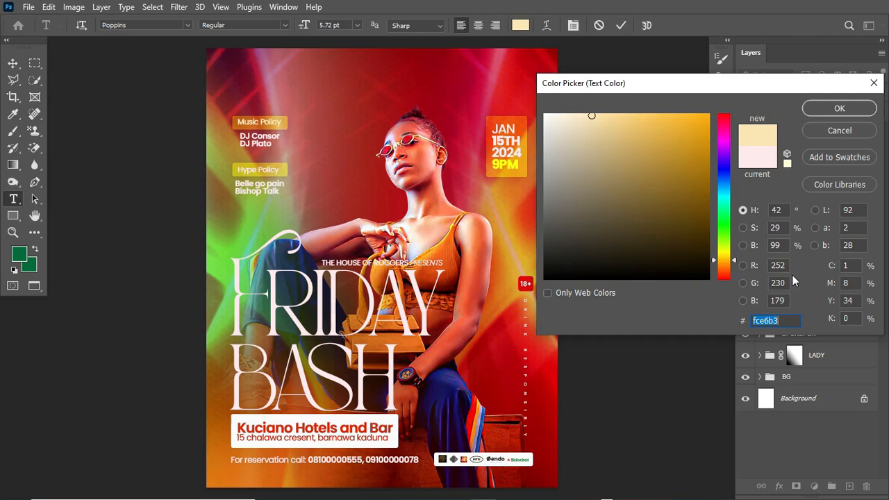
{"action": "left_click", "coordinate": [851, 104]}
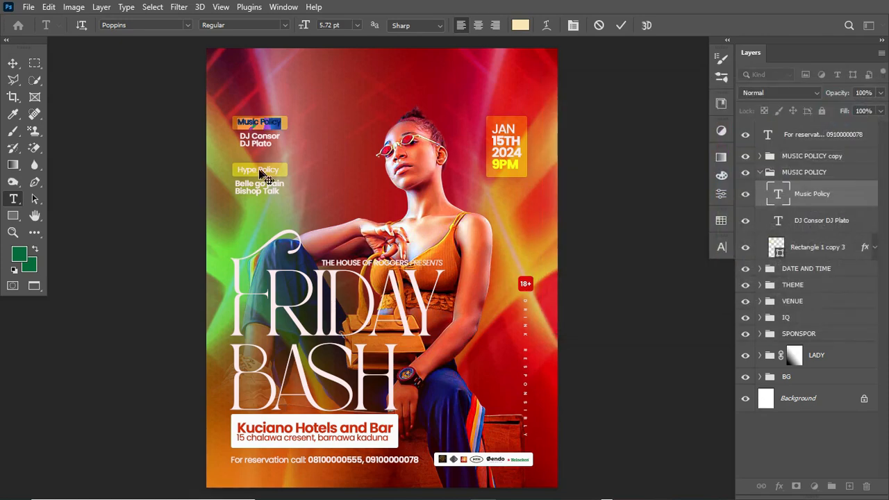
{"action": "left_click", "coordinate": [621, 25]}
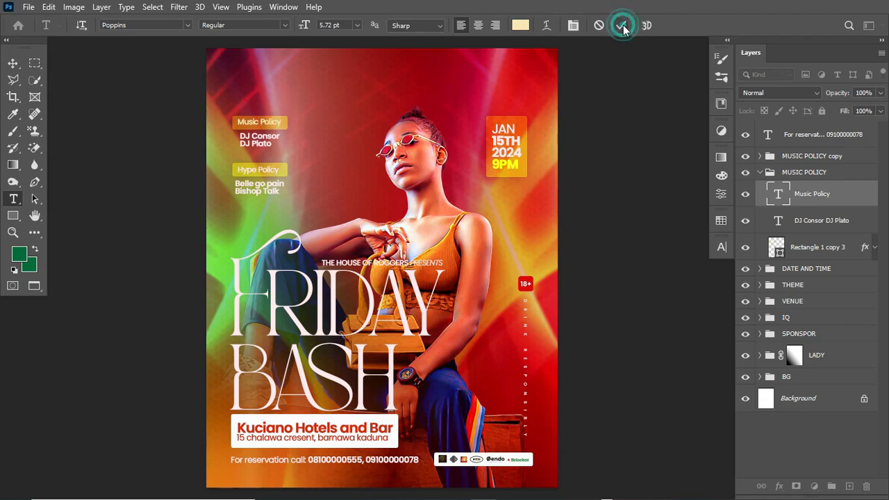
Recolour the Hype Policy heading to the copied pale yellow fce6b3.
{"action": "left_click", "coordinate": [255, 169]}
{"action": "key", "text": "ctrl+a"}
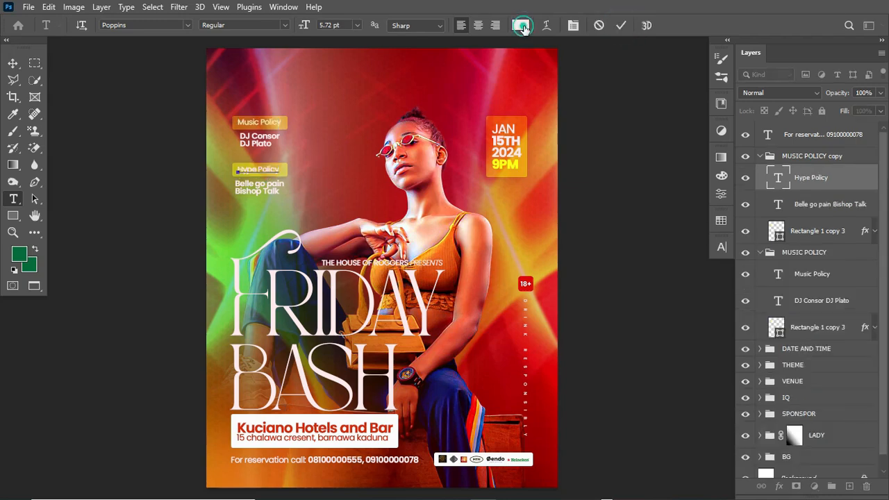
{"action": "left_click", "coordinate": [520, 25]}
{"action": "key", "text": "ctrl+v"}
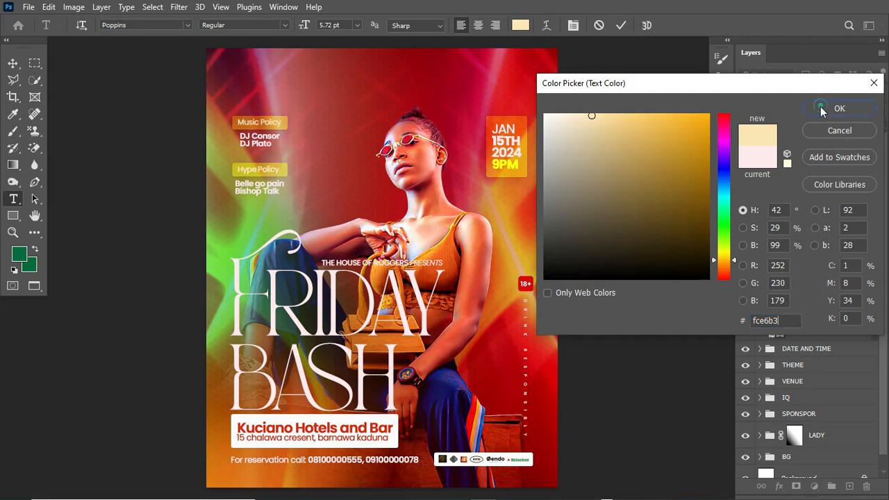
{"action": "left_click", "coordinate": [820, 109]}
{"action": "left_click", "coordinate": [621, 25]}
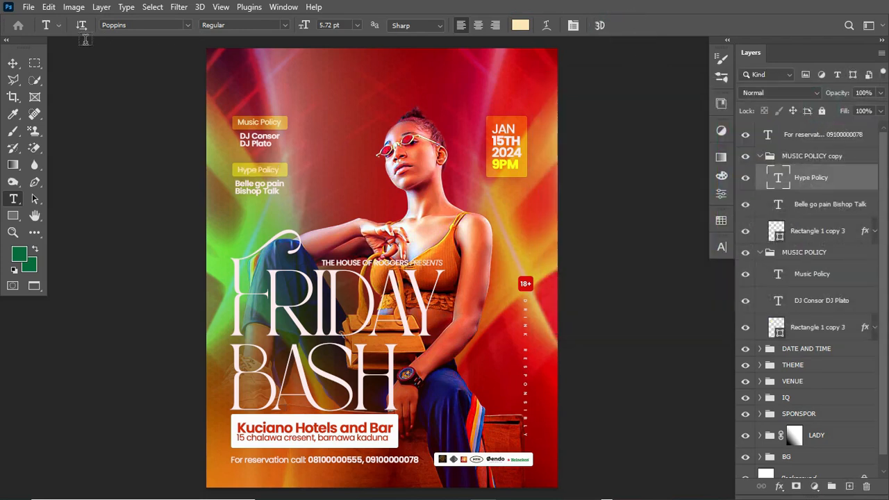
{"action": "left_click", "coordinate": [12, 63]}
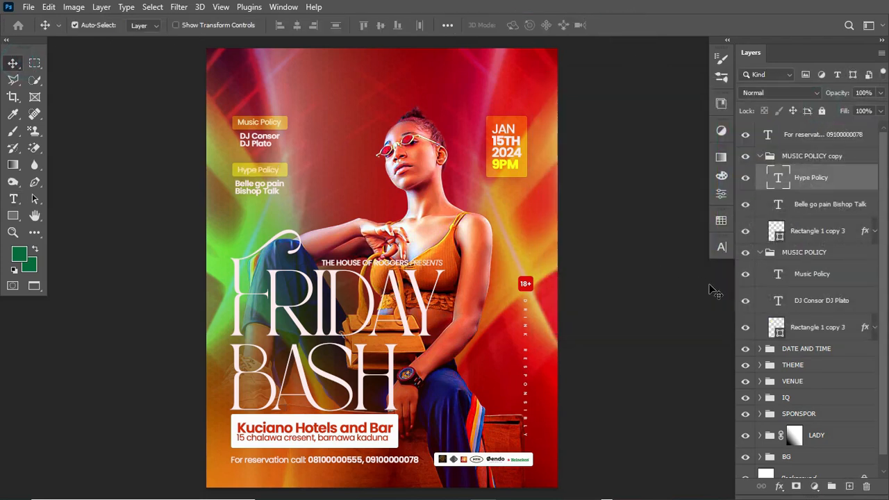
Collapse both policy groups and rename the "MUSIC POLICY copy" group to "HYPE POLICY".
{"action": "key", "text": "ctrl+semicolon"}
{"action": "key", "text": "ctrl+semicolon"}
{"action": "left_click", "coordinate": [766, 155]}
{"action": "left_click", "coordinate": [759, 156]}
{"action": "left_click", "coordinate": [759, 172]}
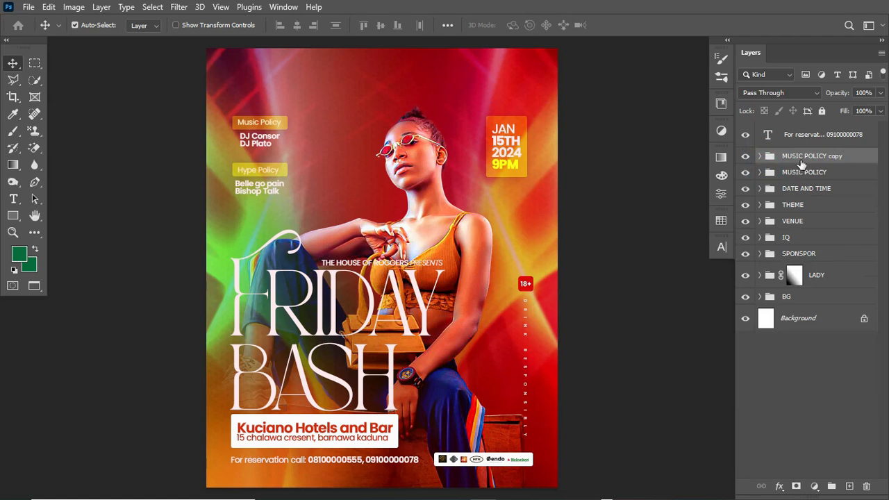
{"action": "double_click", "coordinate": [796, 157]}
{"action": "type", "text": "HYPE"}
{"action": "key", "text": "BackSpace"}
{"action": "key", "text": "BackSpace"}
{"action": "key", "text": "BackSpace"}
{"action": "key", "text": "BackSpace"}
{"action": "key", "text": "BackSpace"}
{"action": "key", "text": "Return"}
Add a Color Lookup adjustment above the reservation text, try several 3D LUTs and set it to TensionGreen.3DL.
{"action": "left_click", "coordinate": [824, 134]}
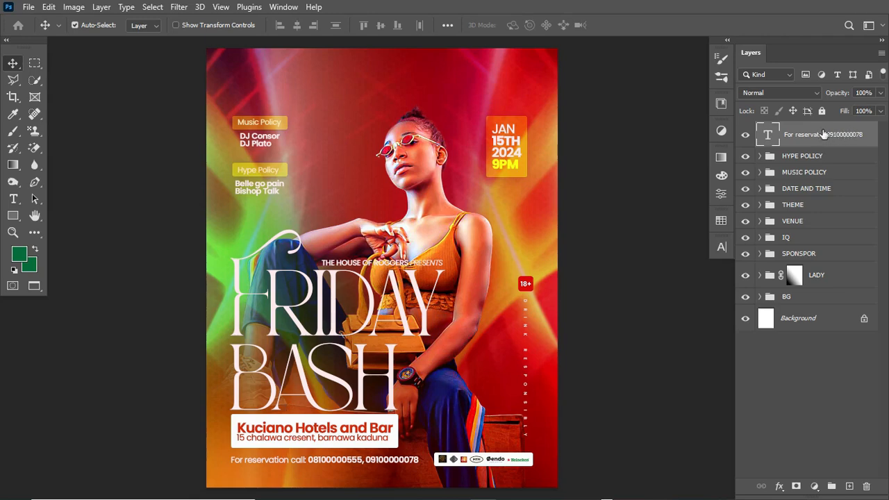
{"action": "left_click", "coordinate": [815, 486]}
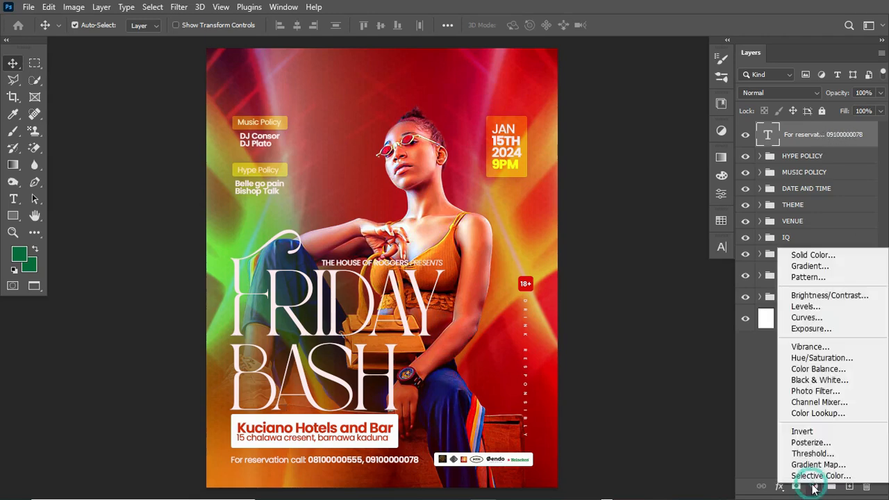
{"action": "left_click", "coordinate": [820, 413]}
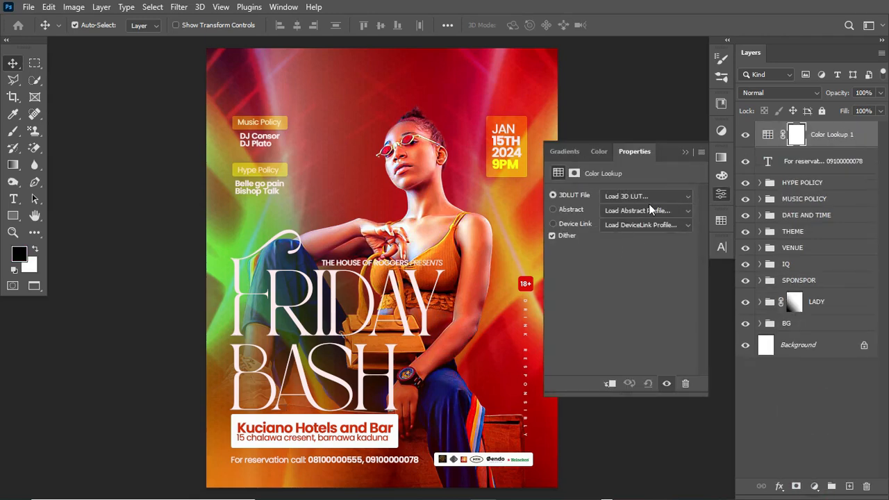
{"action": "left_click", "coordinate": [663, 196]}
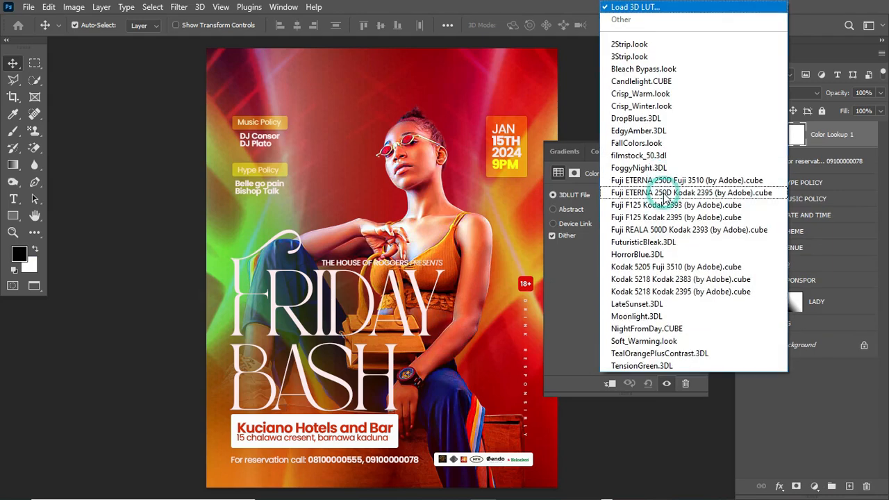
{"action": "left_click", "coordinate": [629, 44]}
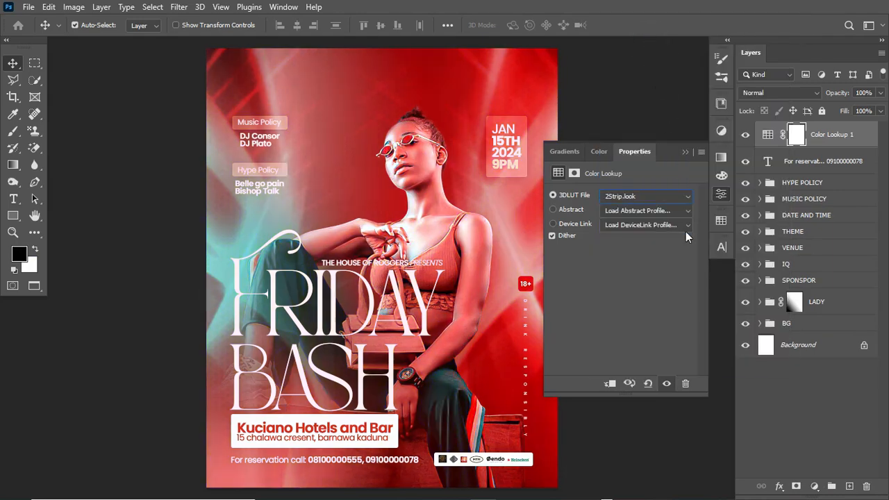
{"action": "key", "text": "Down"}
{"action": "key", "text": "Down"}
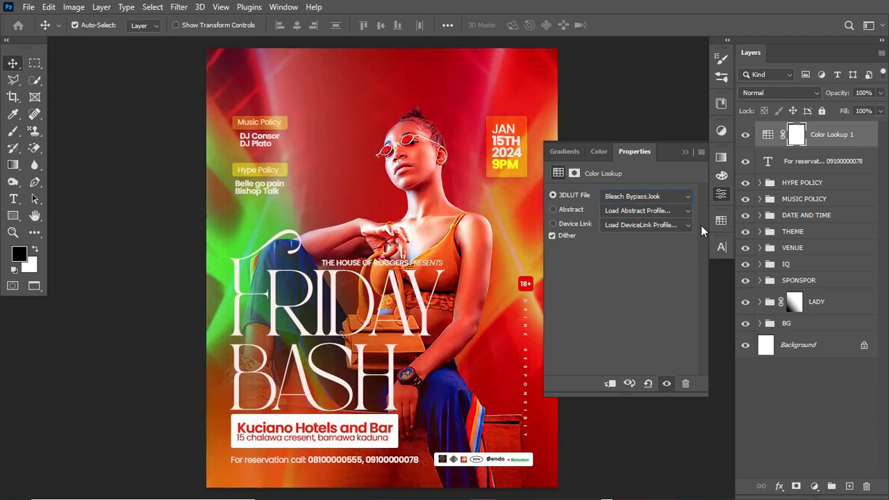
{"action": "left_click", "coordinate": [685, 197]}
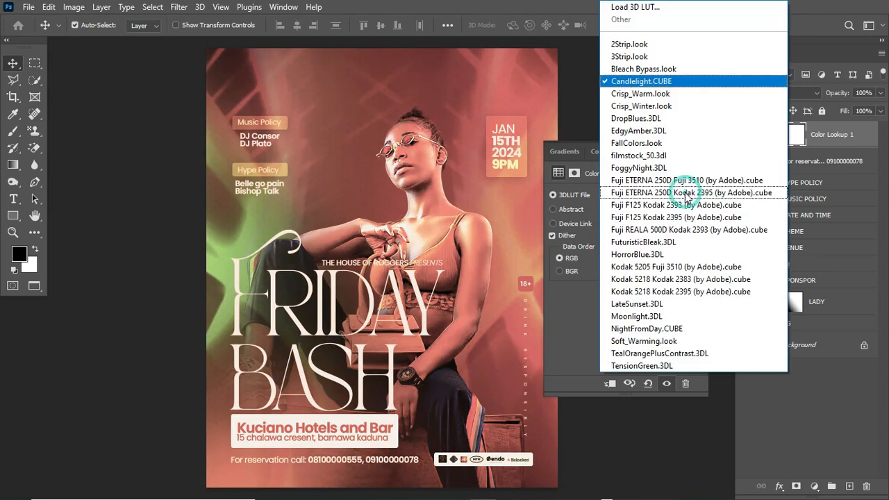
{"action": "left_click", "coordinate": [651, 355]}
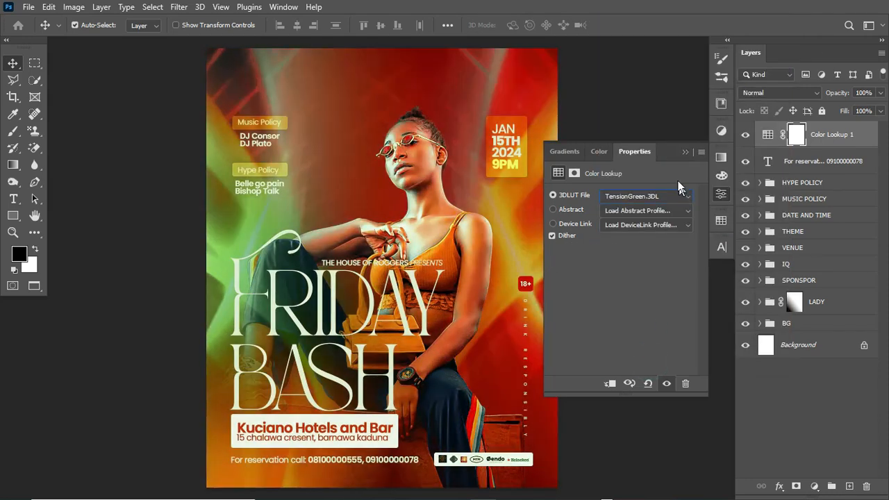
Compare the flyer with and without the Color Lookup adjustment, keeping it visible and selected.
{"action": "left_click", "coordinate": [684, 152]}
{"action": "left_click", "coordinate": [745, 134]}
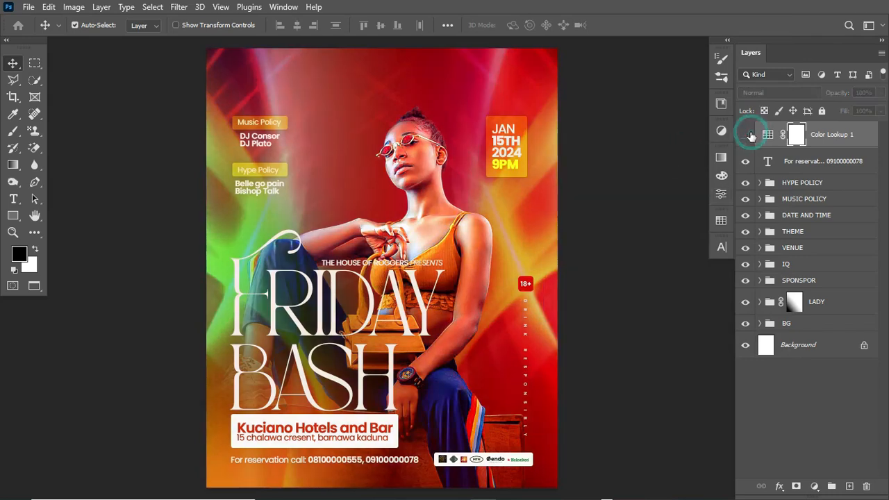
{"action": "left_click", "coordinate": [746, 135]}
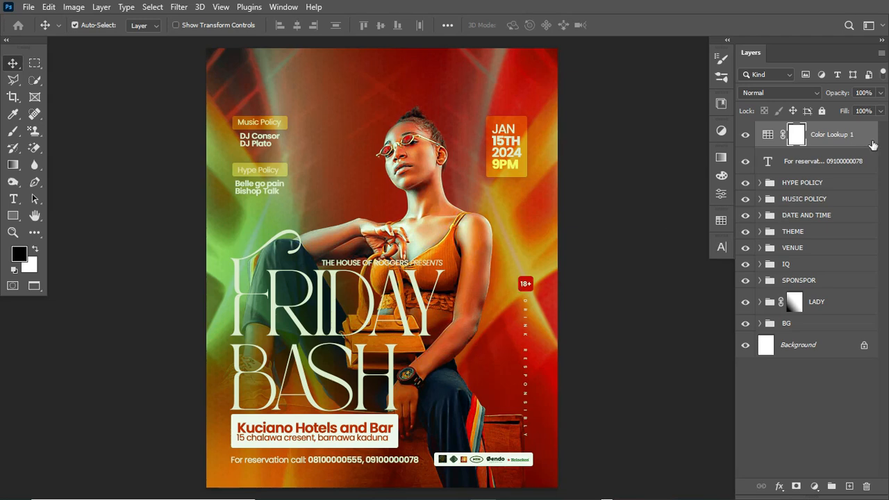
{"action": "left_click", "coordinate": [865, 140]}
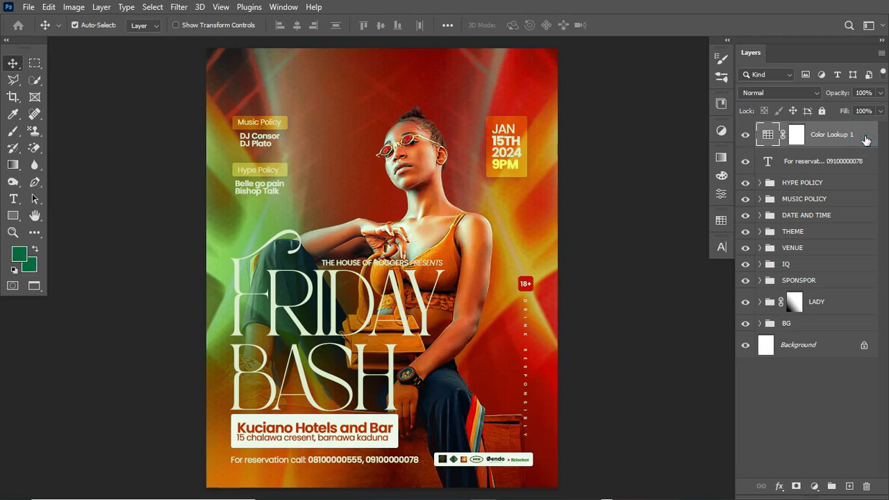